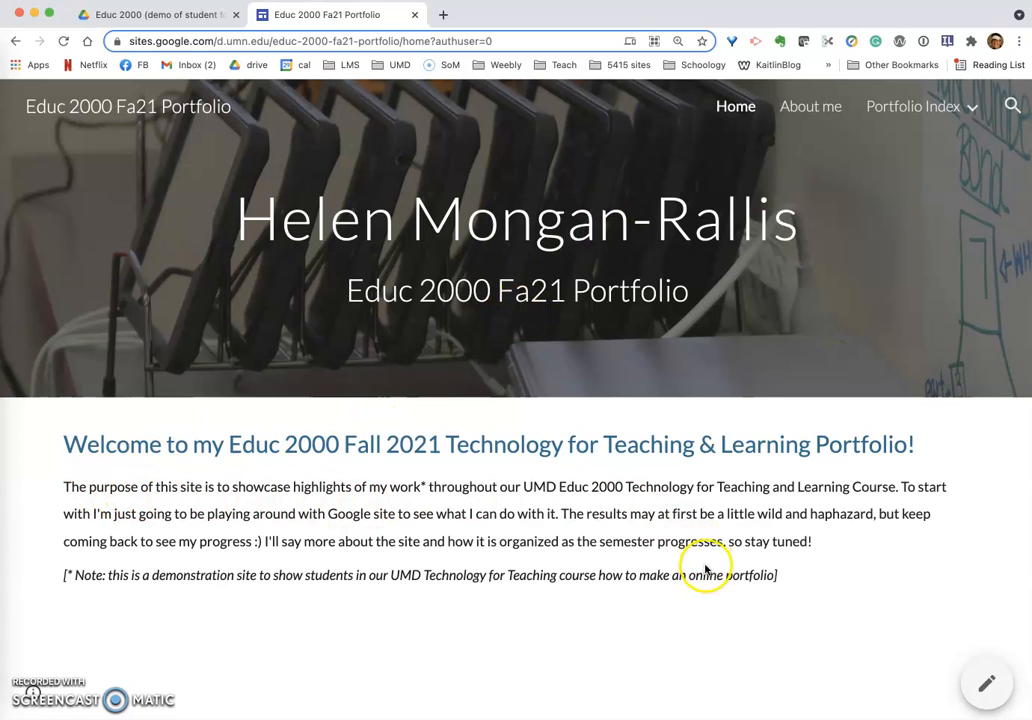
# Open the sample portfolio's About me page and review its header photo, contact details and biography sections
pyautogui.click(811, 108)
pyautogui.click(812, 115)
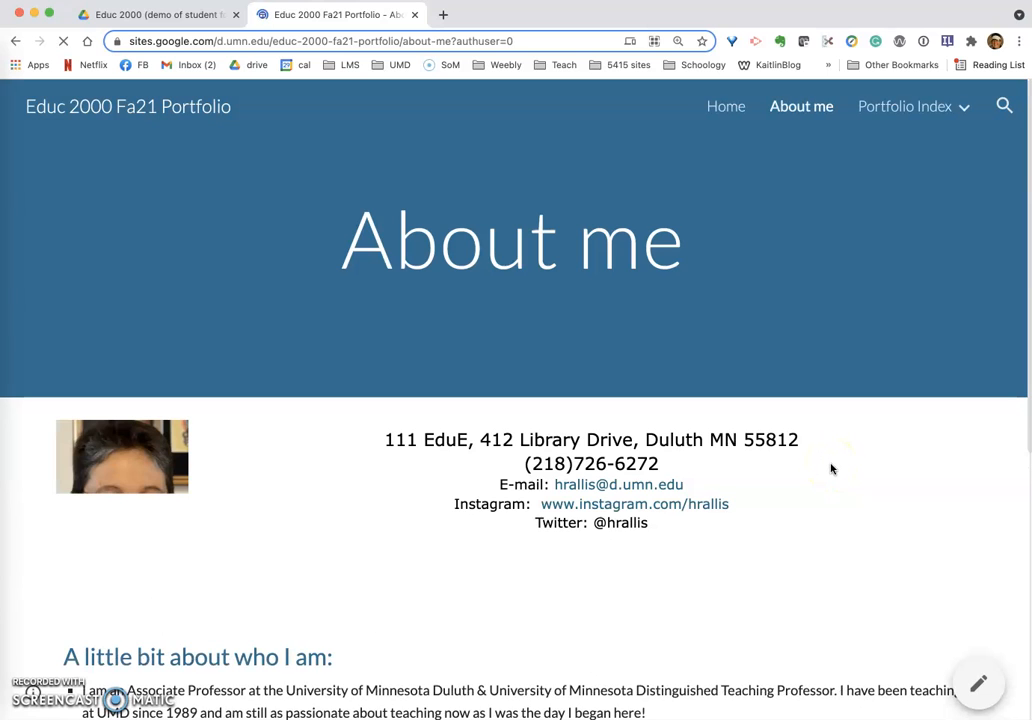
pyautogui.scroll(-1, 830, 468)
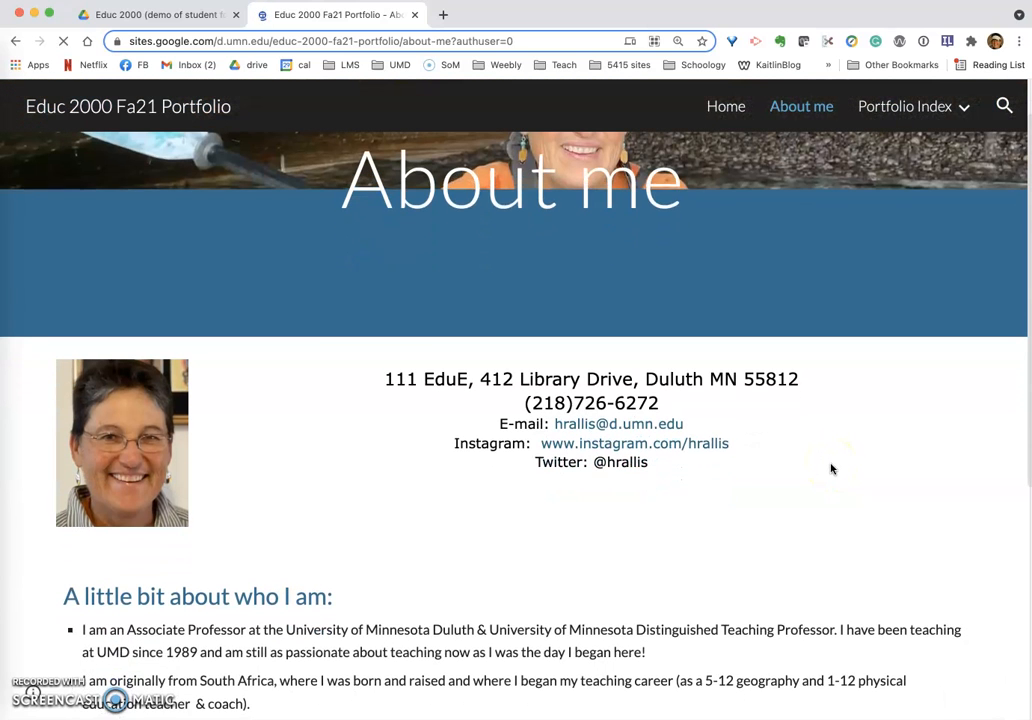
pyautogui.scroll(-2, 830, 468)
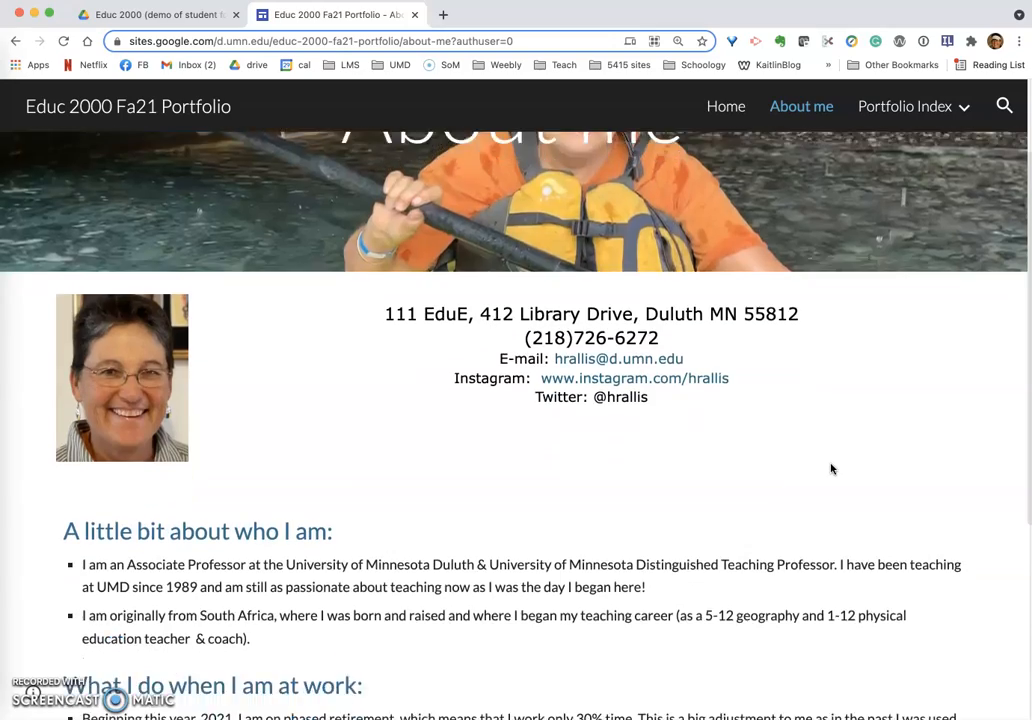
pyautogui.scroll(-4, 830, 468)
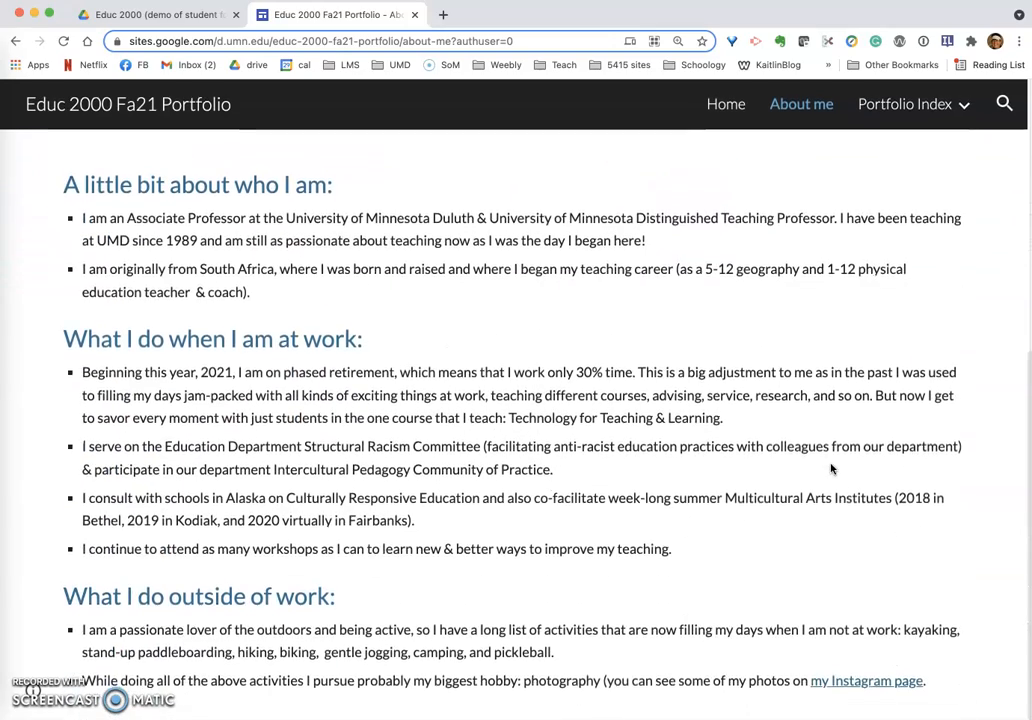
pyautogui.scroll(5, 830, 468)
pyautogui.scroll(2, 830, 468)
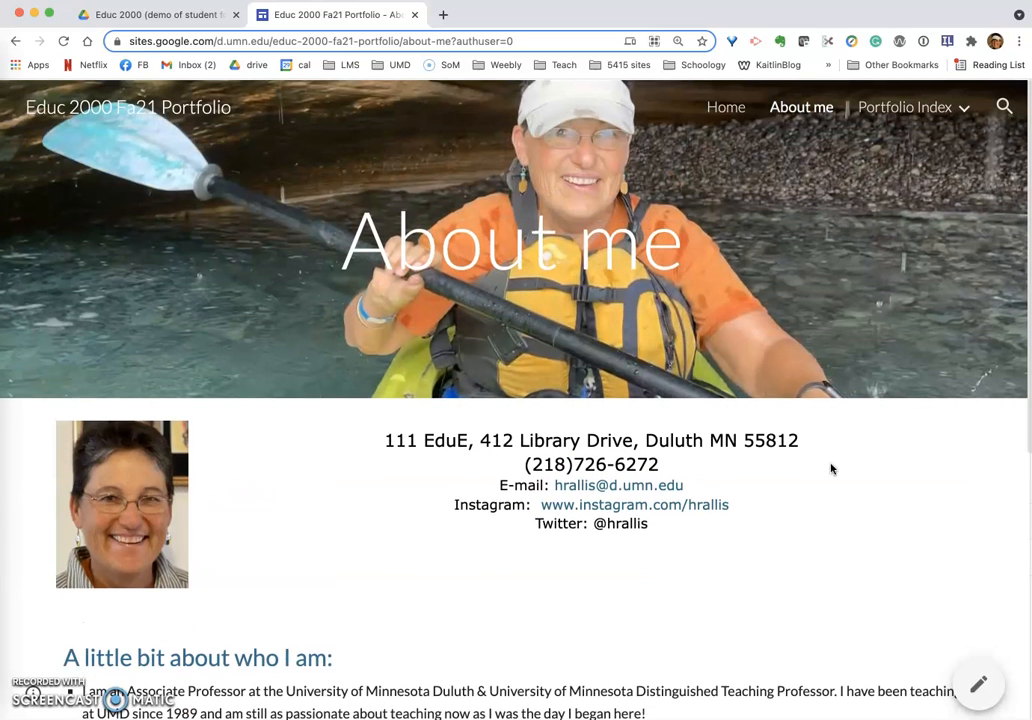
# Visit the Portfolio Index page and its Sandbox (Practice) subpage, and examine the sample content down to the end of the sandbox
pyautogui.moveTo(898, 108)
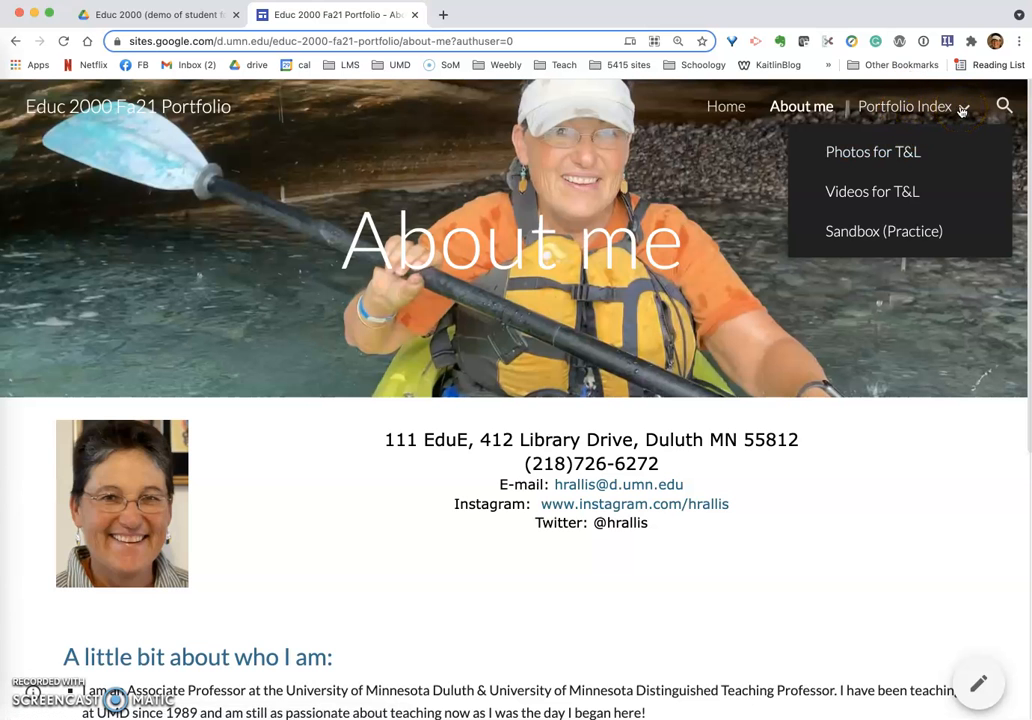
pyautogui.click(908, 107)
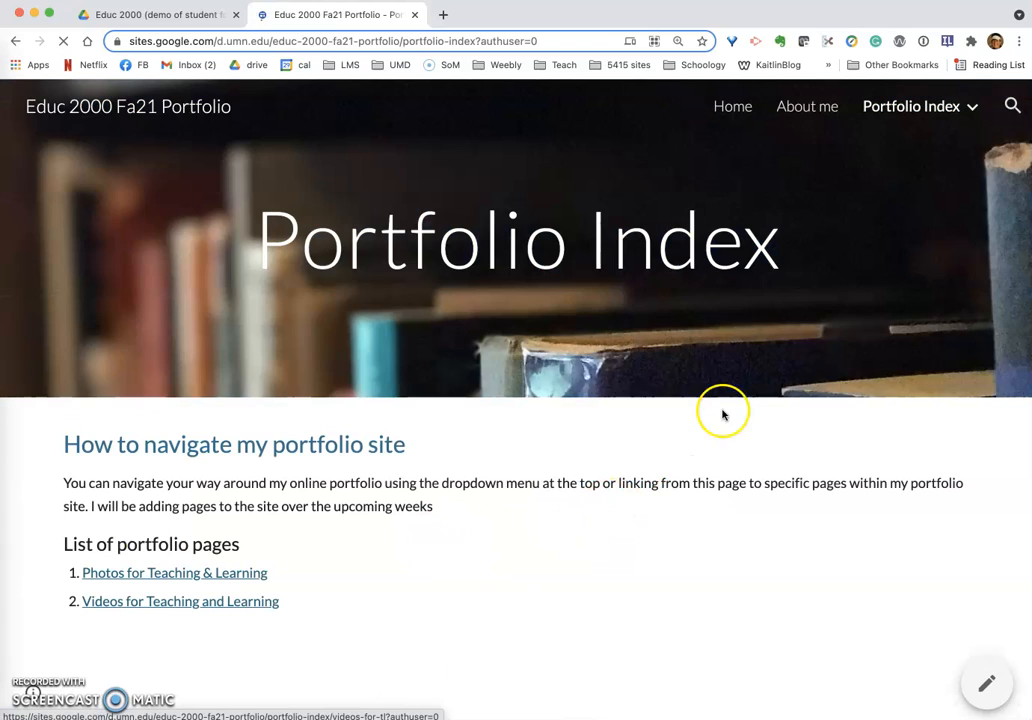
pyautogui.moveTo(956, 116)
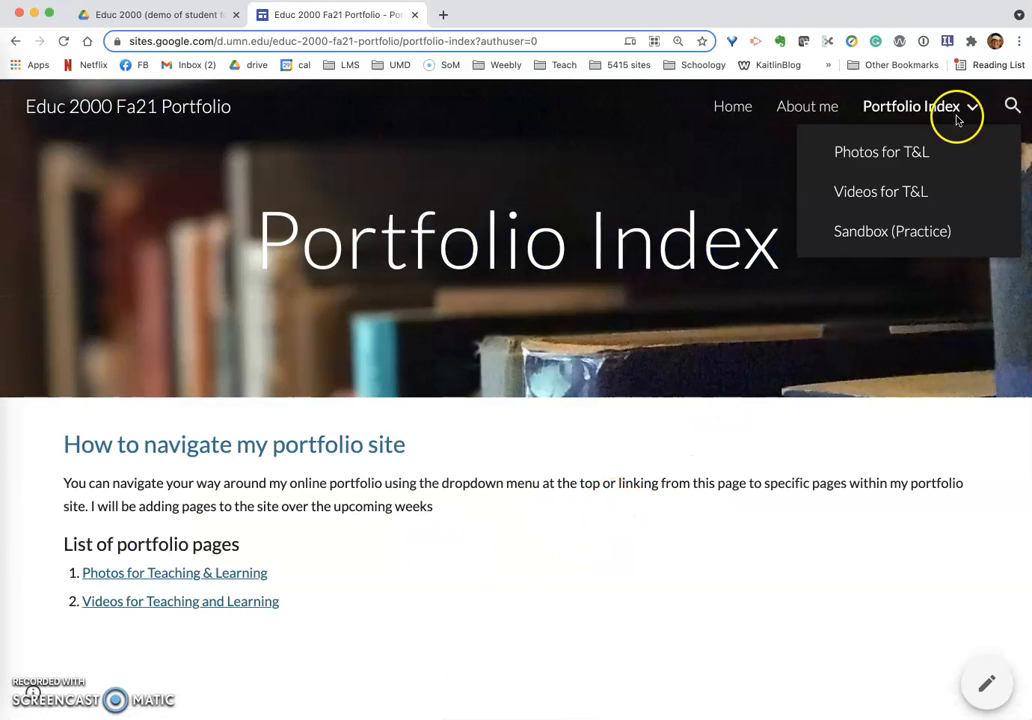
pyautogui.click(893, 233)
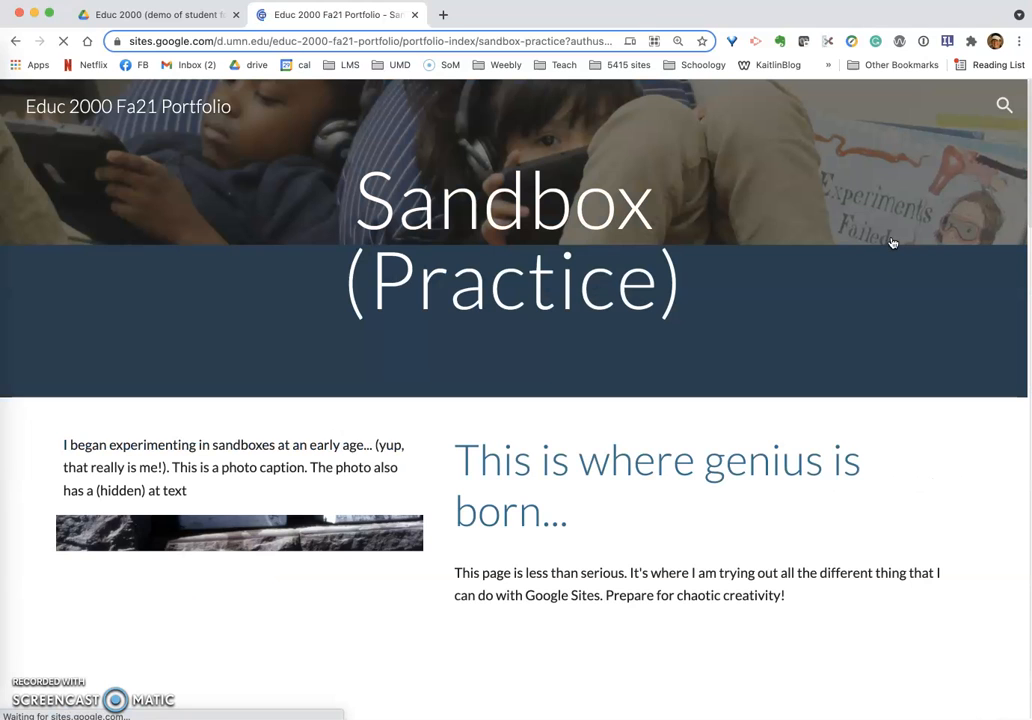
pyautogui.scroll(-5, 830, 555)
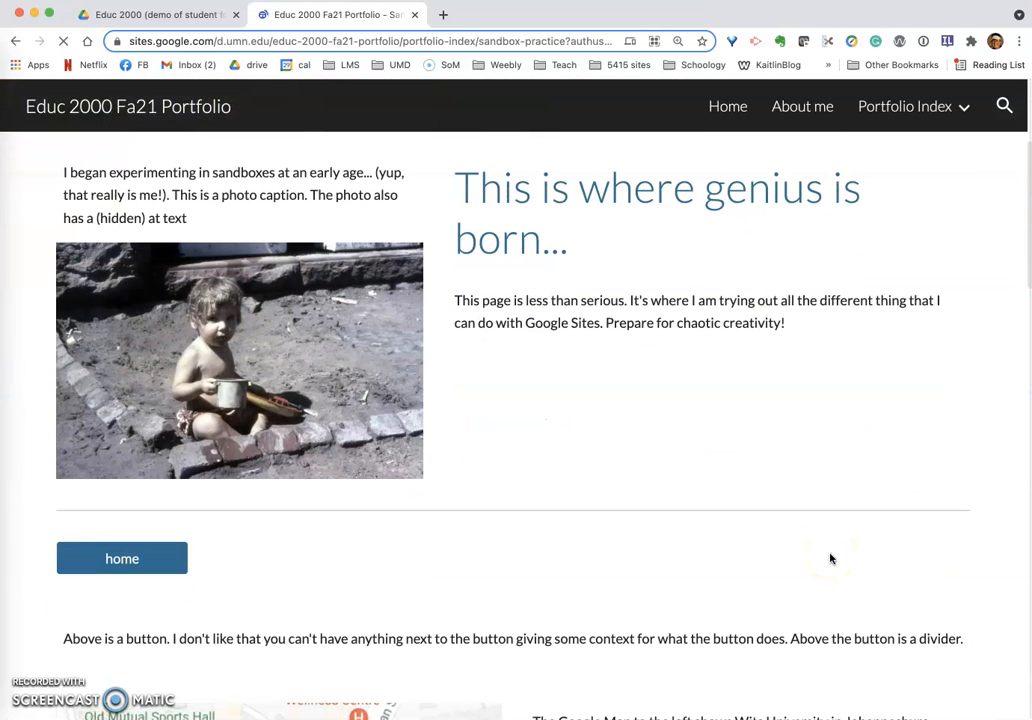
pyautogui.scroll(-1, 830, 558)
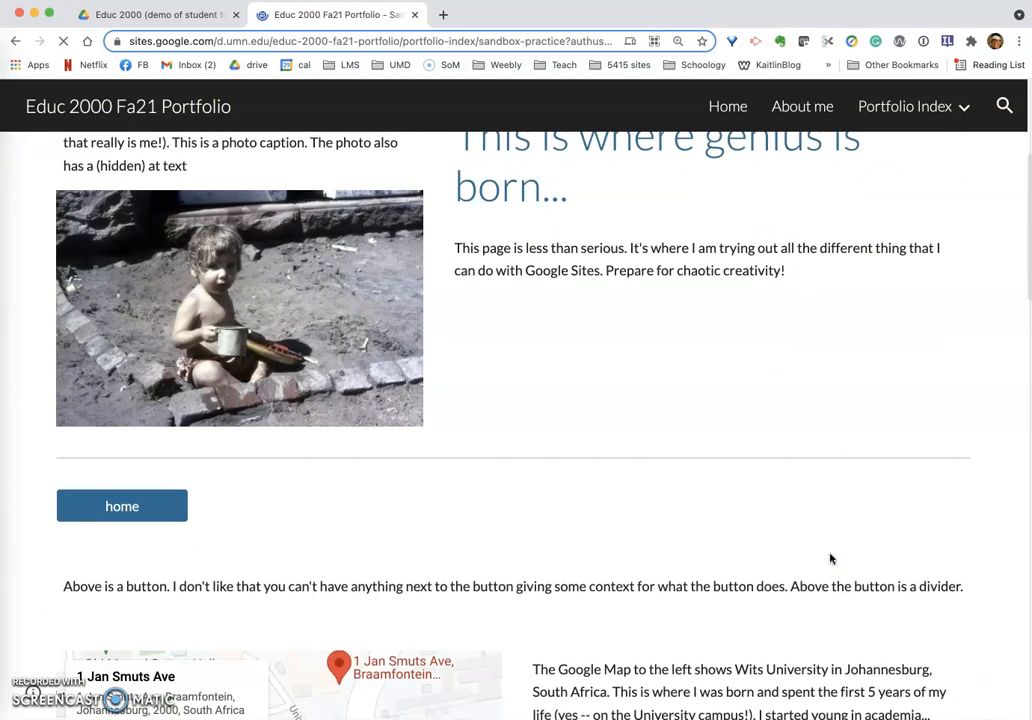
pyautogui.scroll(-3, 830, 558)
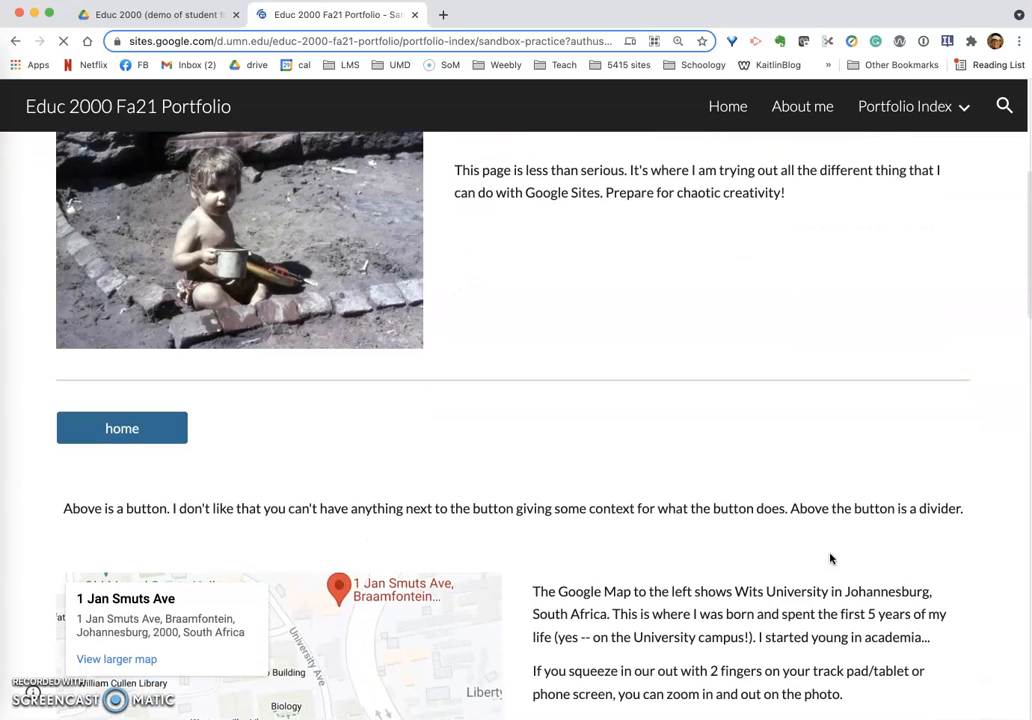
pyautogui.scroll(-13, 830, 558)
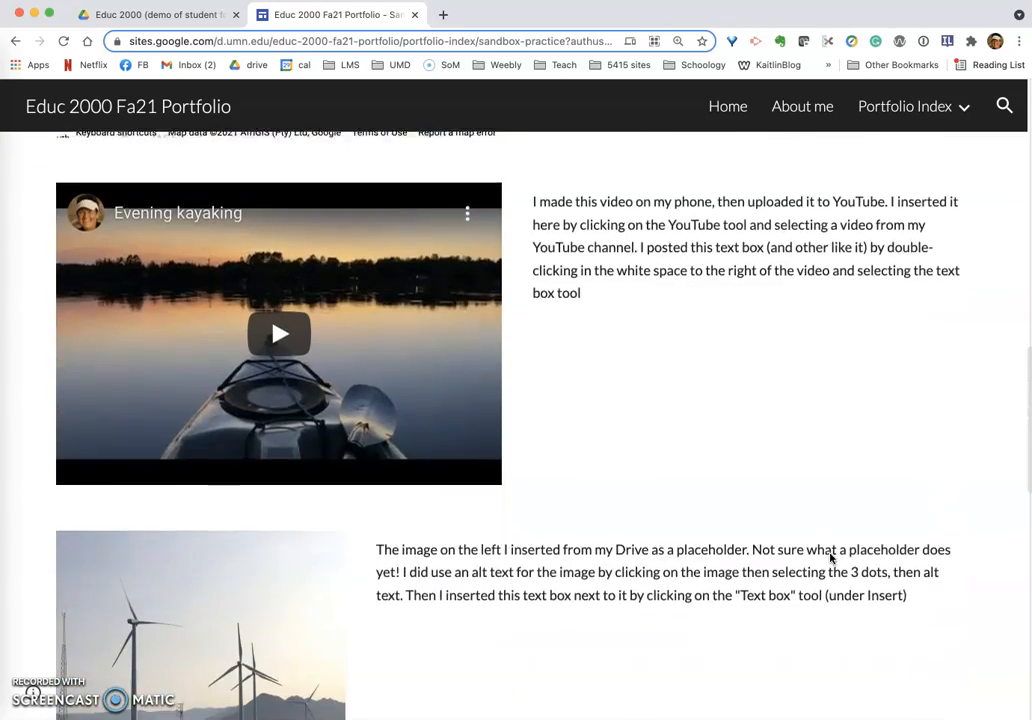
pyautogui.scroll(-5, 830, 558)
pyautogui.click(673, 528)
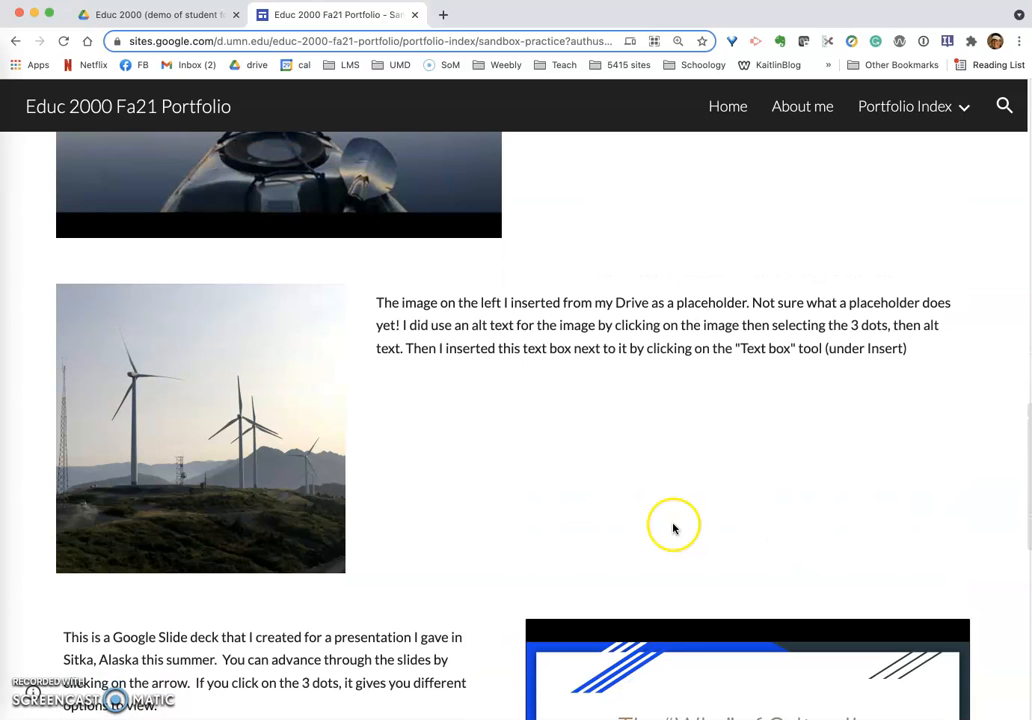
pyautogui.scroll(-3, 665, 522)
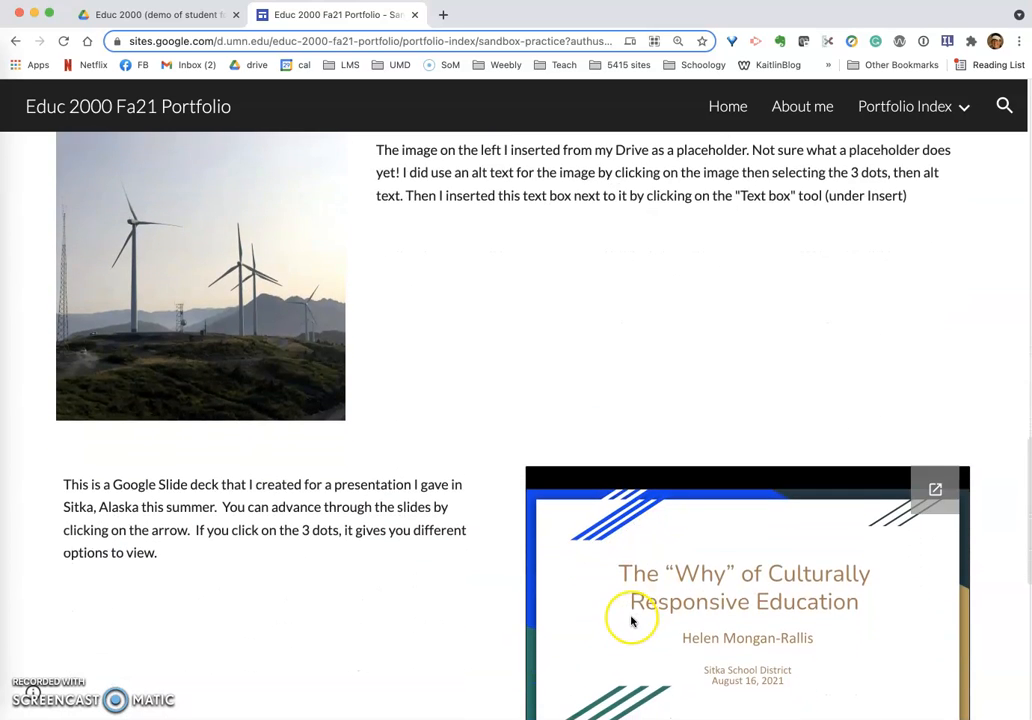
pyautogui.scroll(-12, 631, 621)
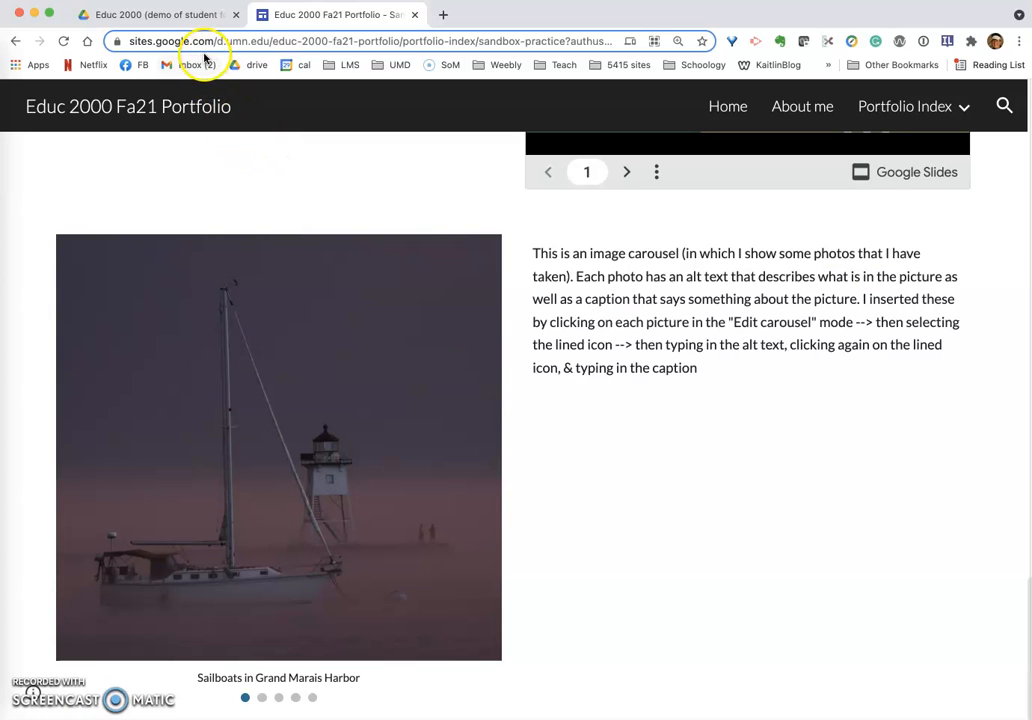
# Switch to Google Drive, launch Google Sites from there and create a new blank site
pyautogui.click(179, 18)
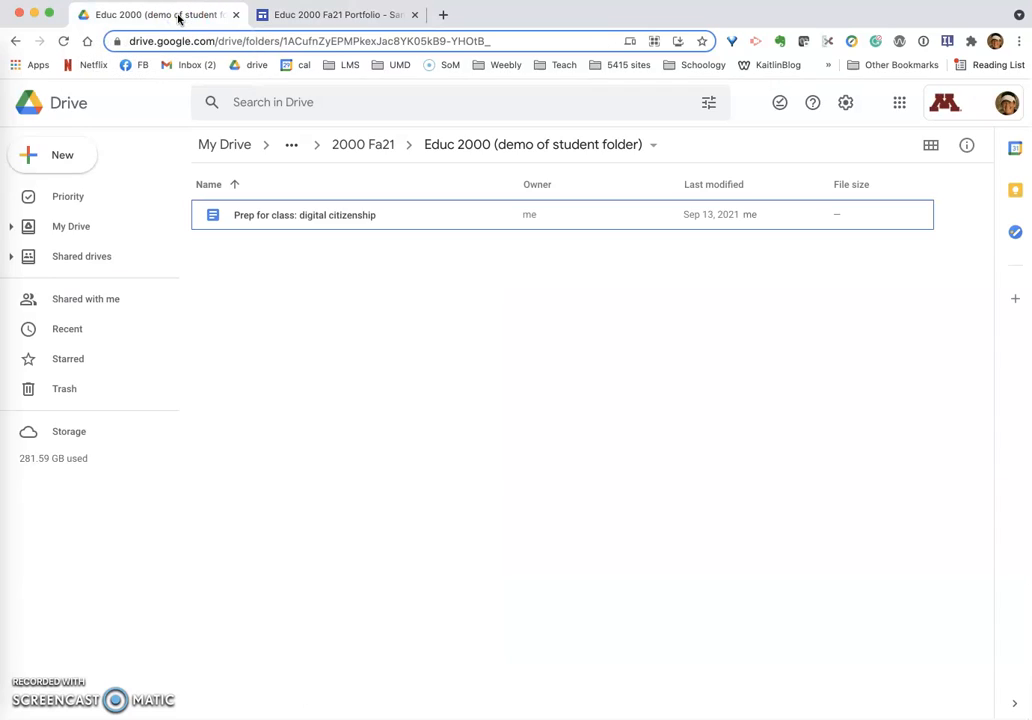
pyautogui.click(898, 106)
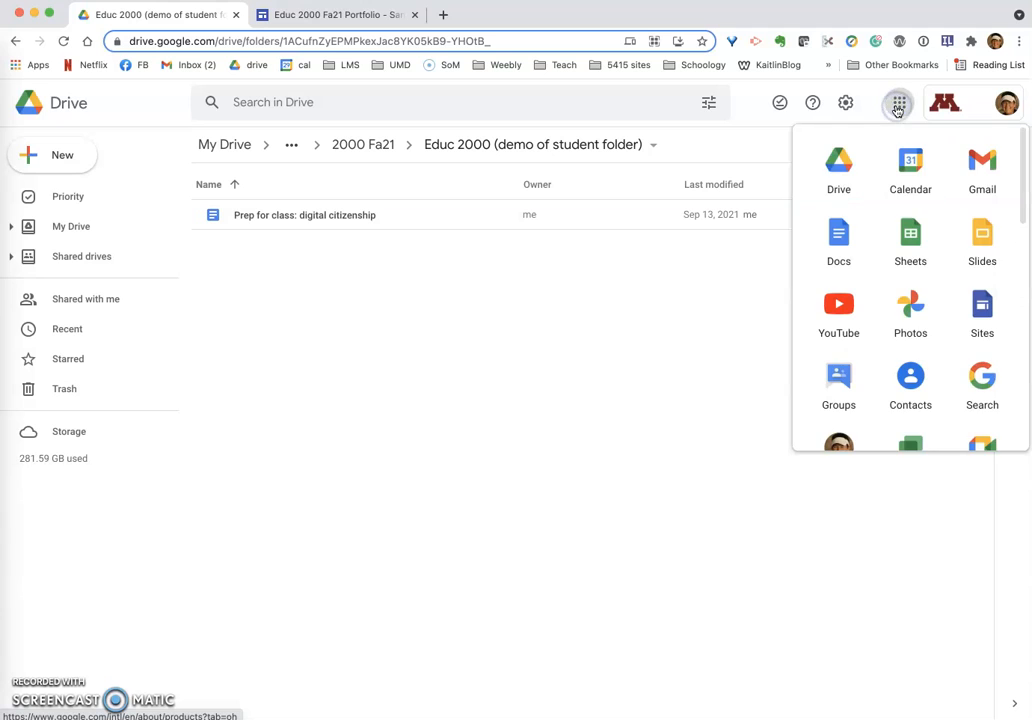
pyautogui.click(982, 310)
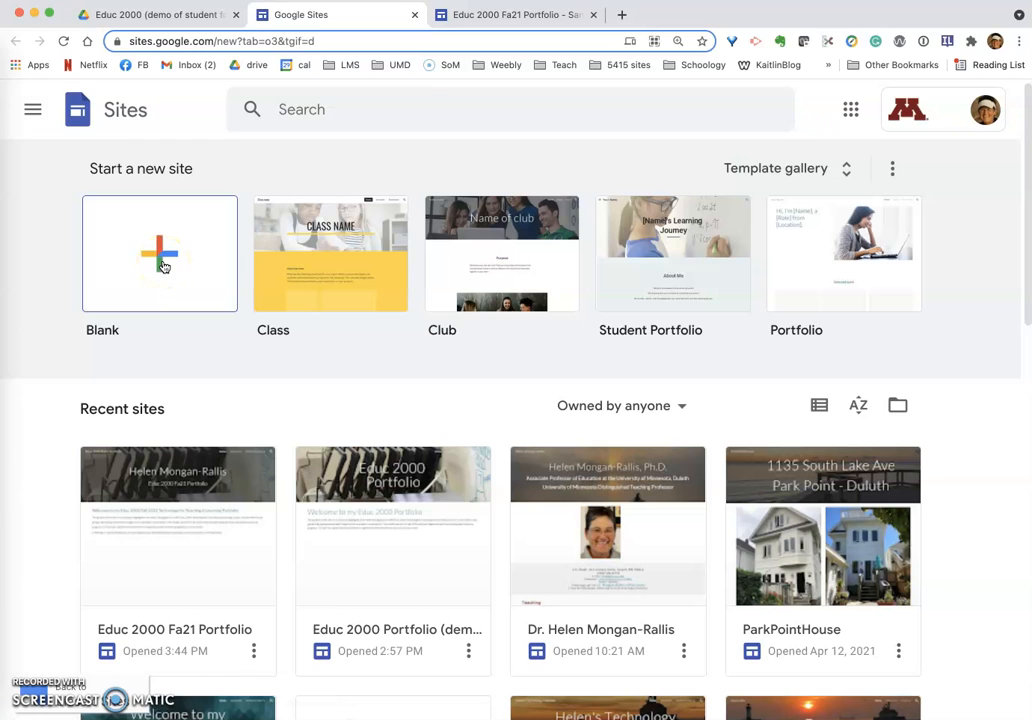
pyautogui.click(163, 265)
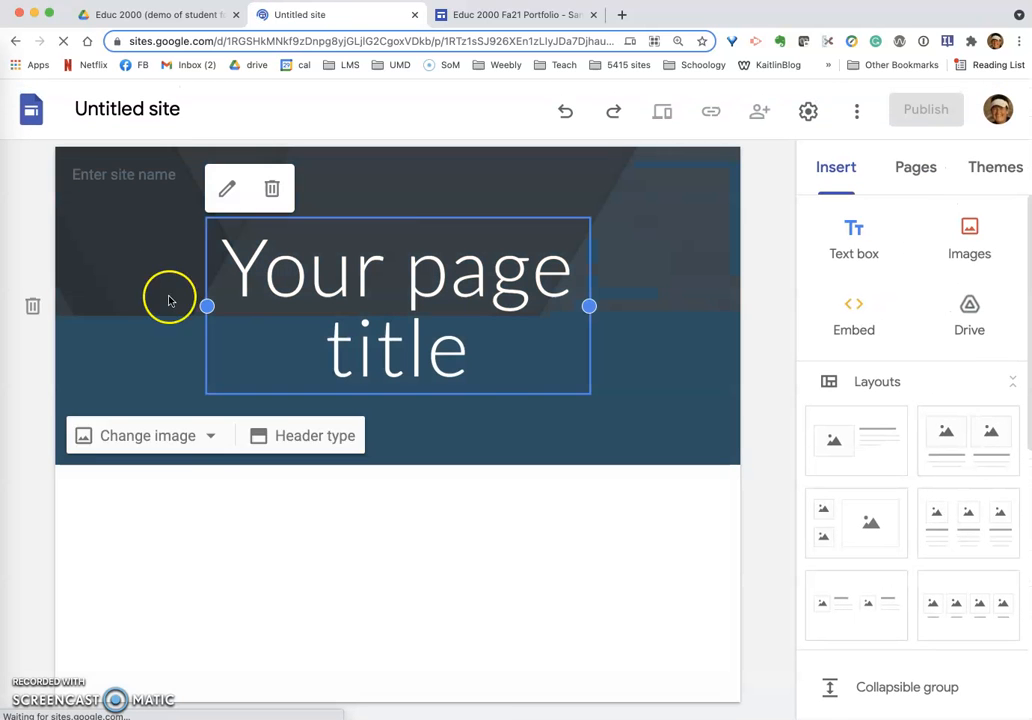
# Replace the header's page title with "Your name" and add "Educ 2000 Portfolio" on a second line
pyautogui.click(393, 272)
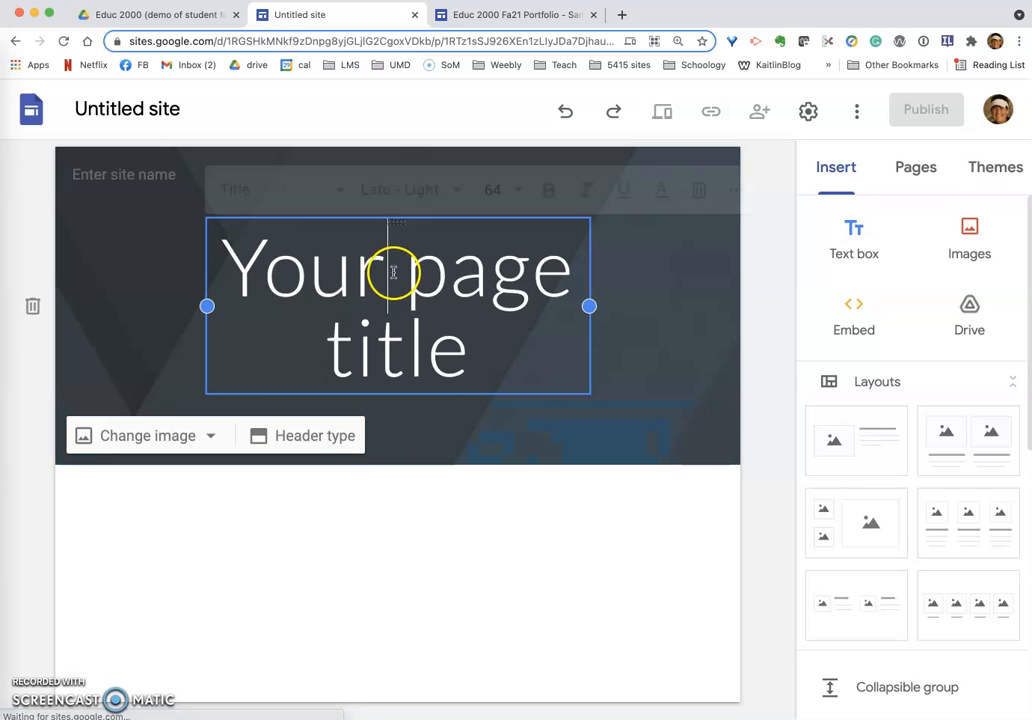
pyautogui.moveTo(461, 364); pyautogui.dragTo(257, 292)
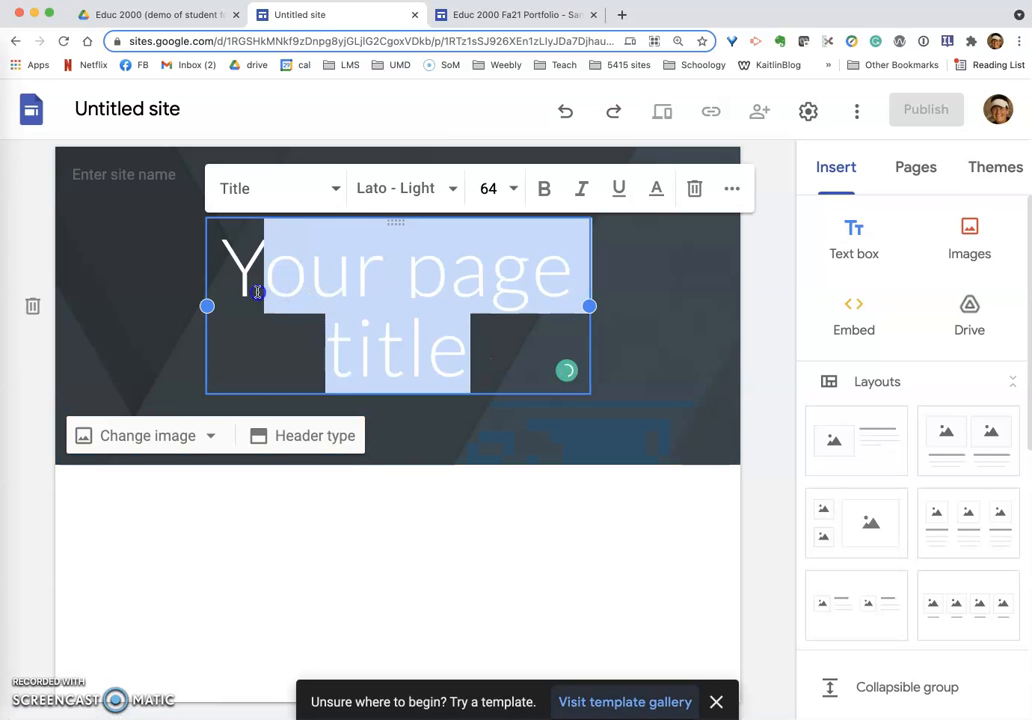
pyautogui.press('BackSpace')
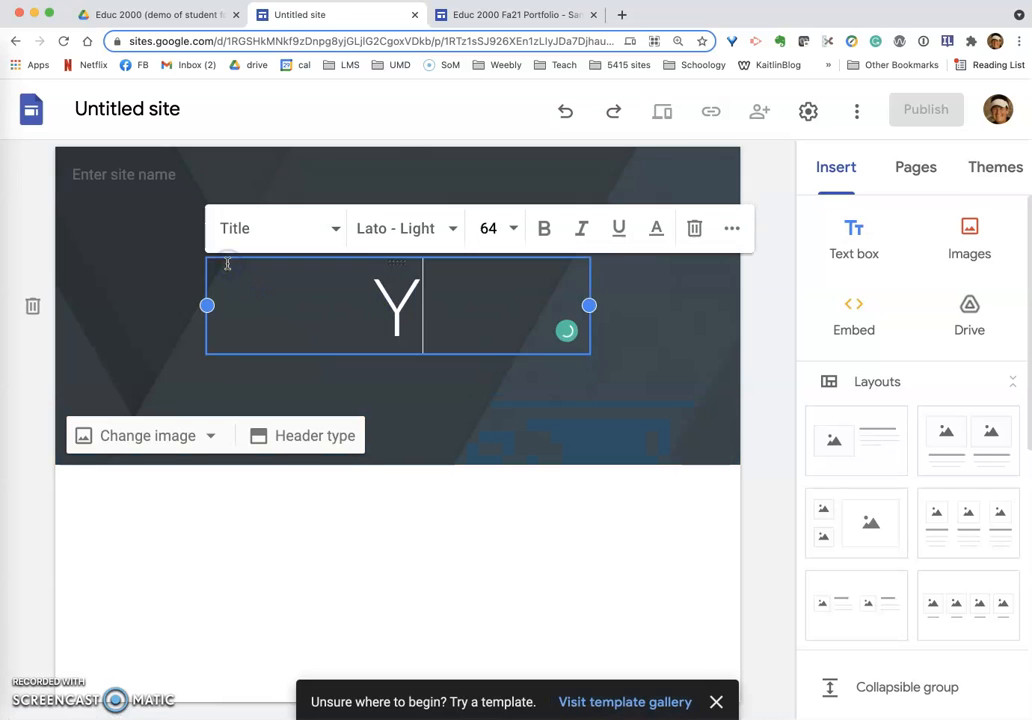
pyautogui.write('our name')
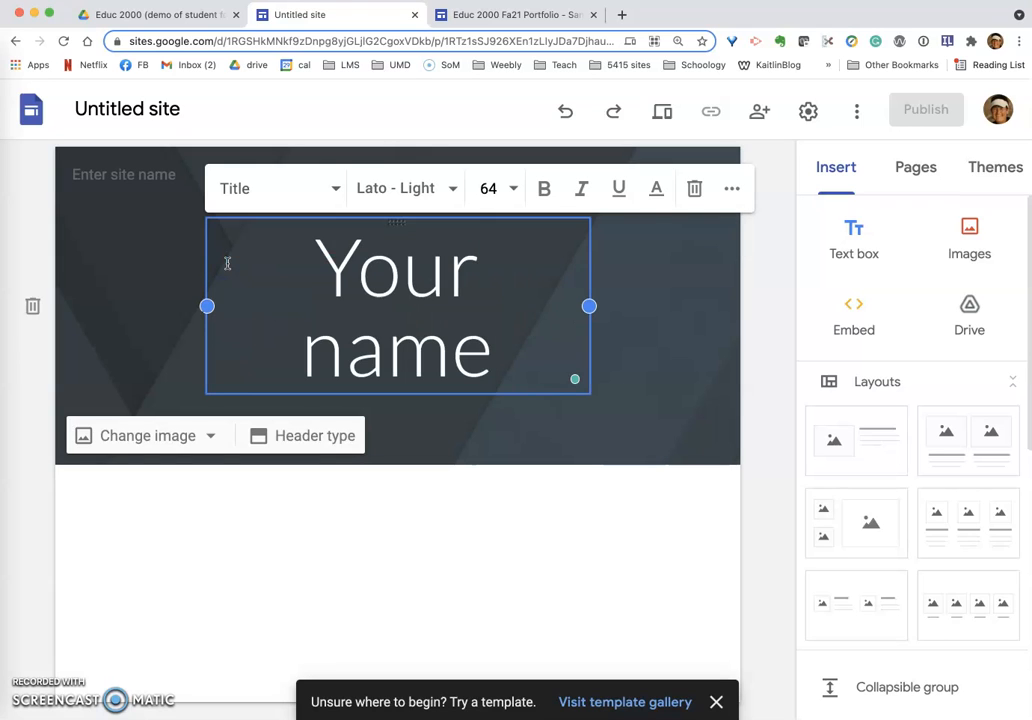
pyautogui.press('Return')
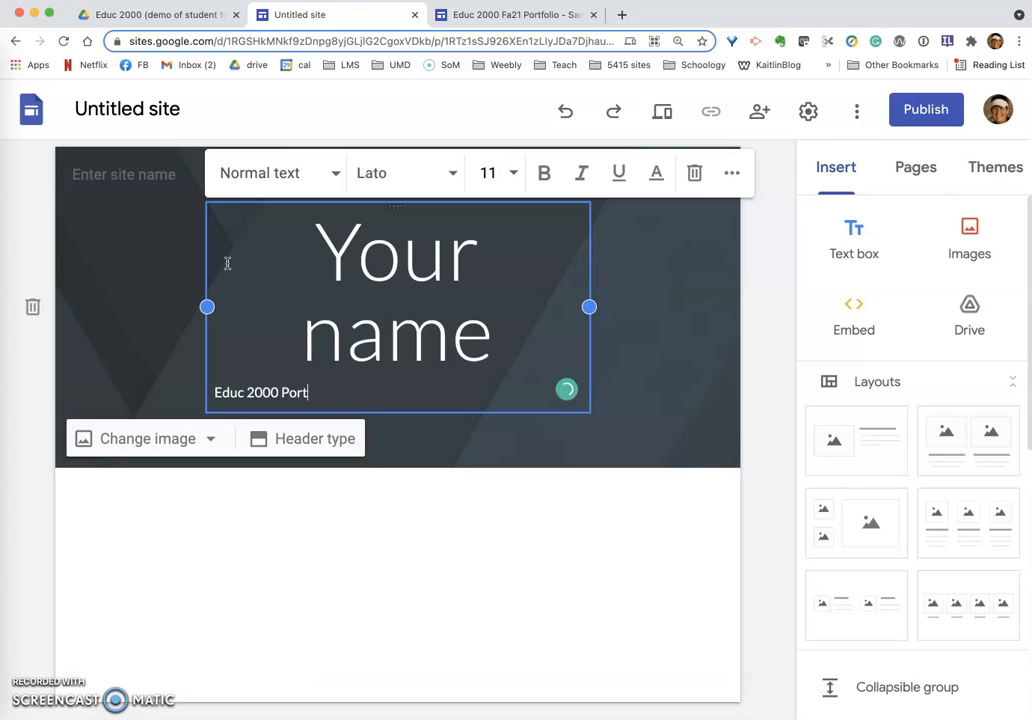
pyautogui.click(441, 513)
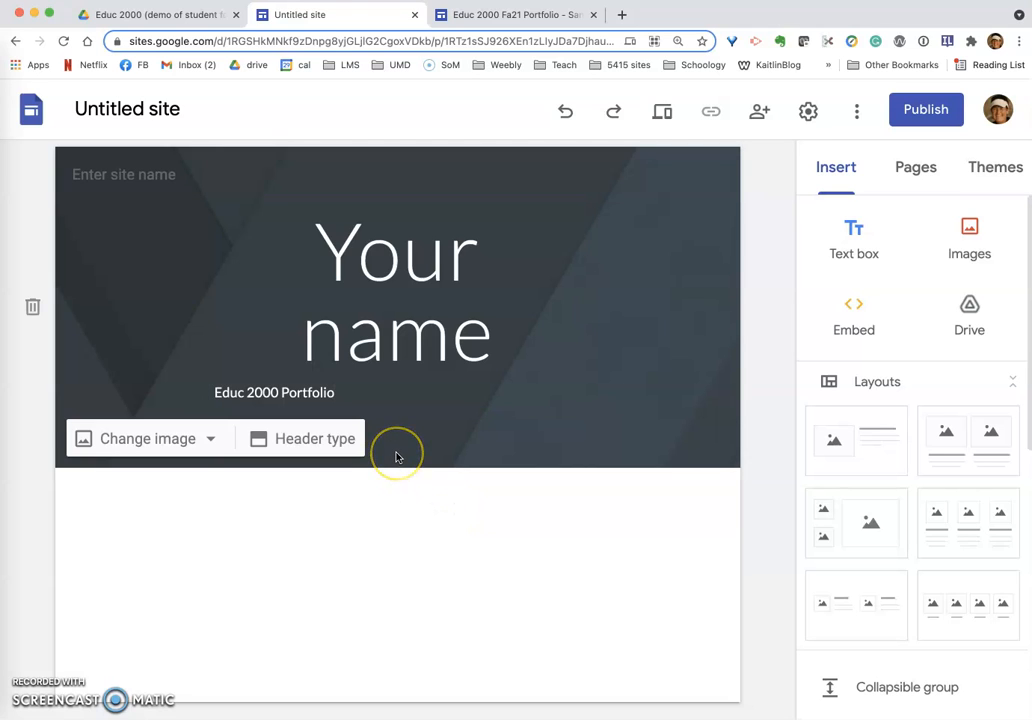
# View the options for changing the header image, leaving the image as it is
pyautogui.click(201, 447)
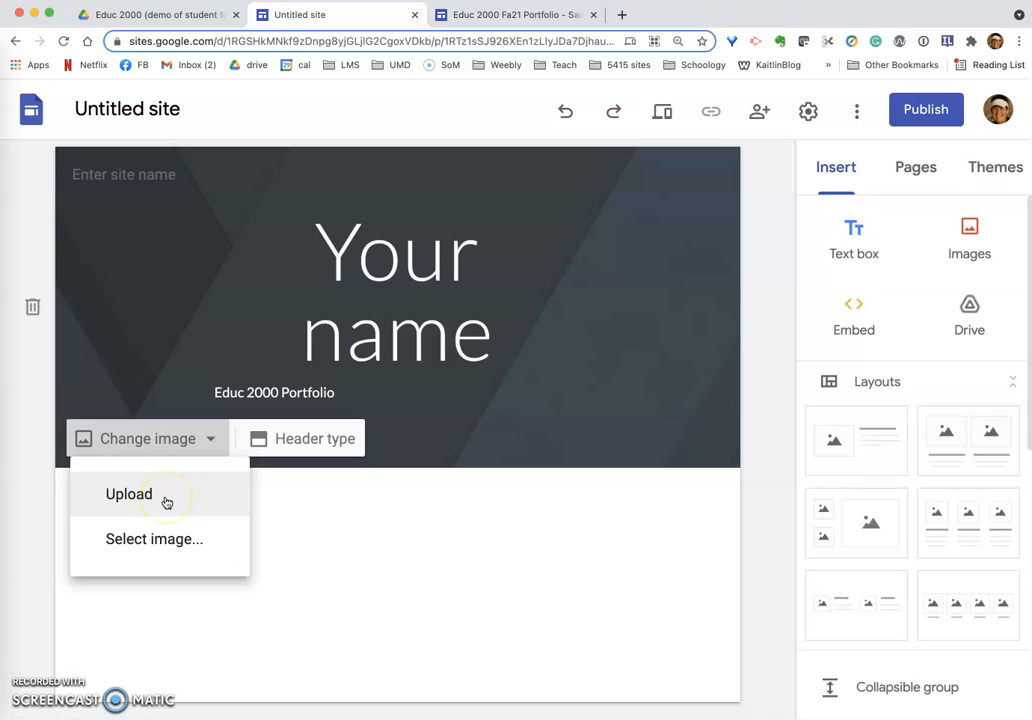
pyautogui.click(399, 569)
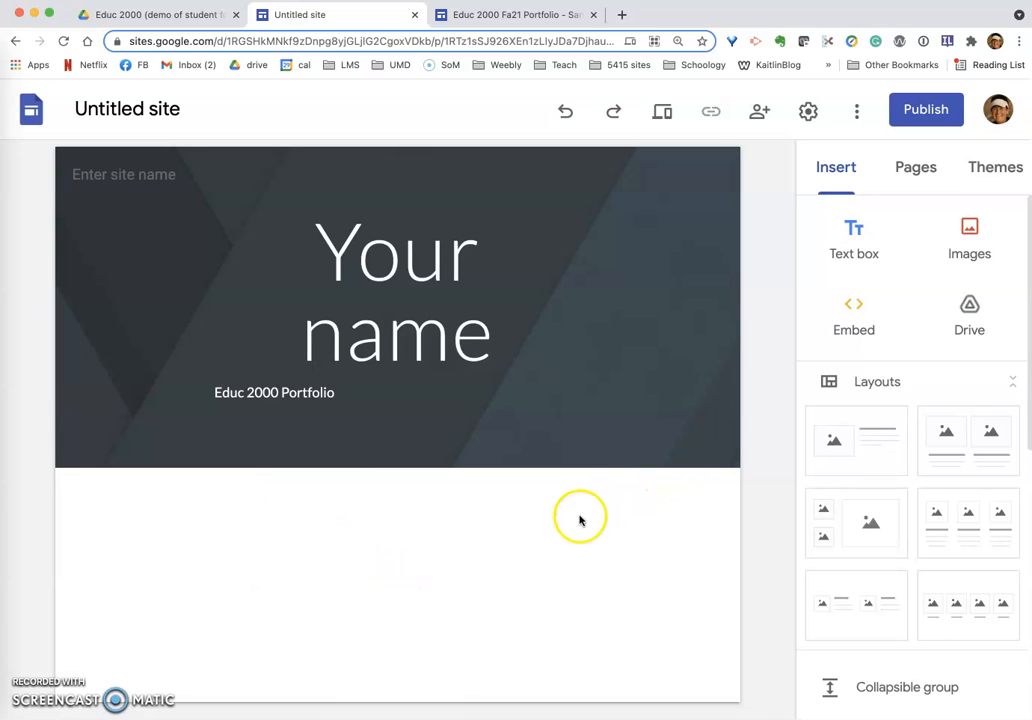
# Insert a text box below the header and paste in the purpose paragraph copied from the Educ 2000 Fa21 Portfolio home page
pyautogui.click(851, 247)
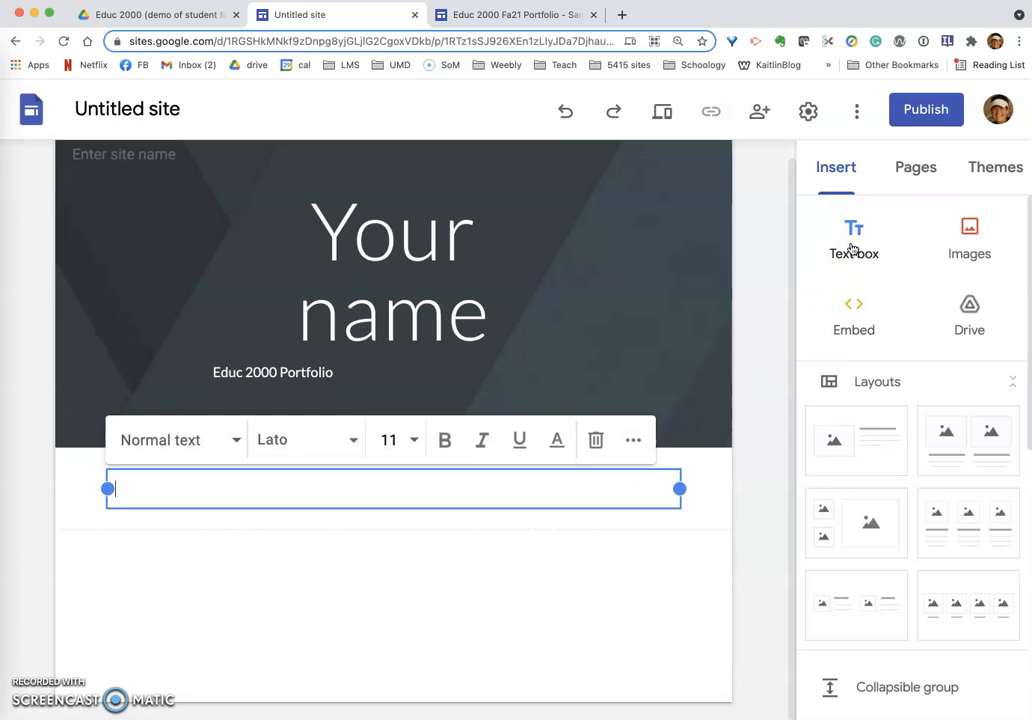
pyautogui.click(515, 15)
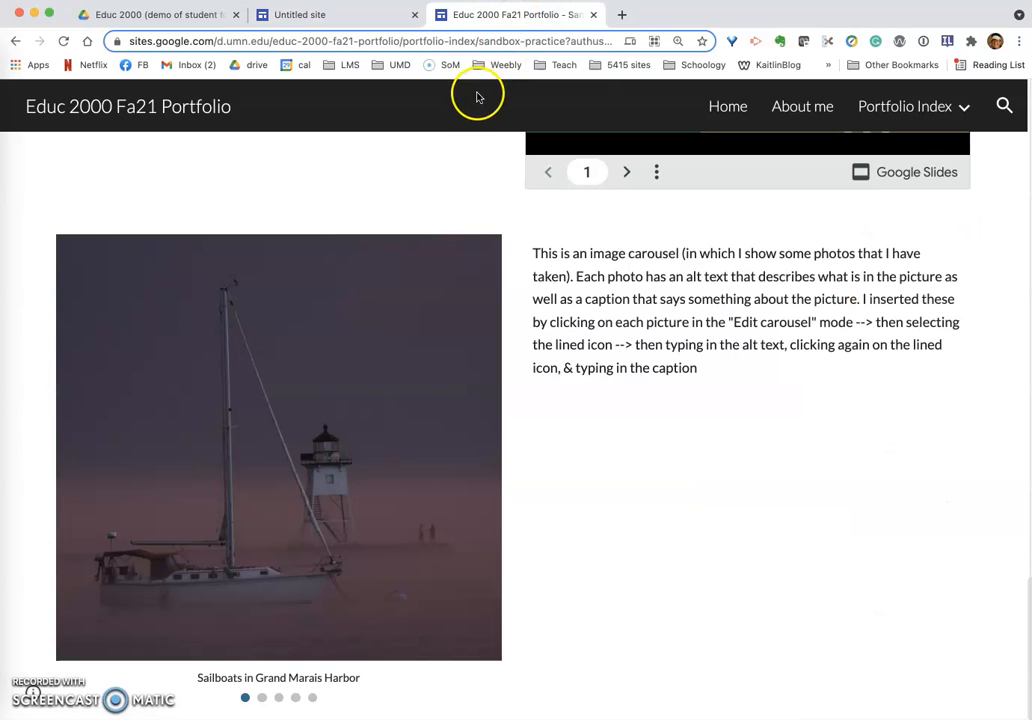
pyautogui.click(730, 110)
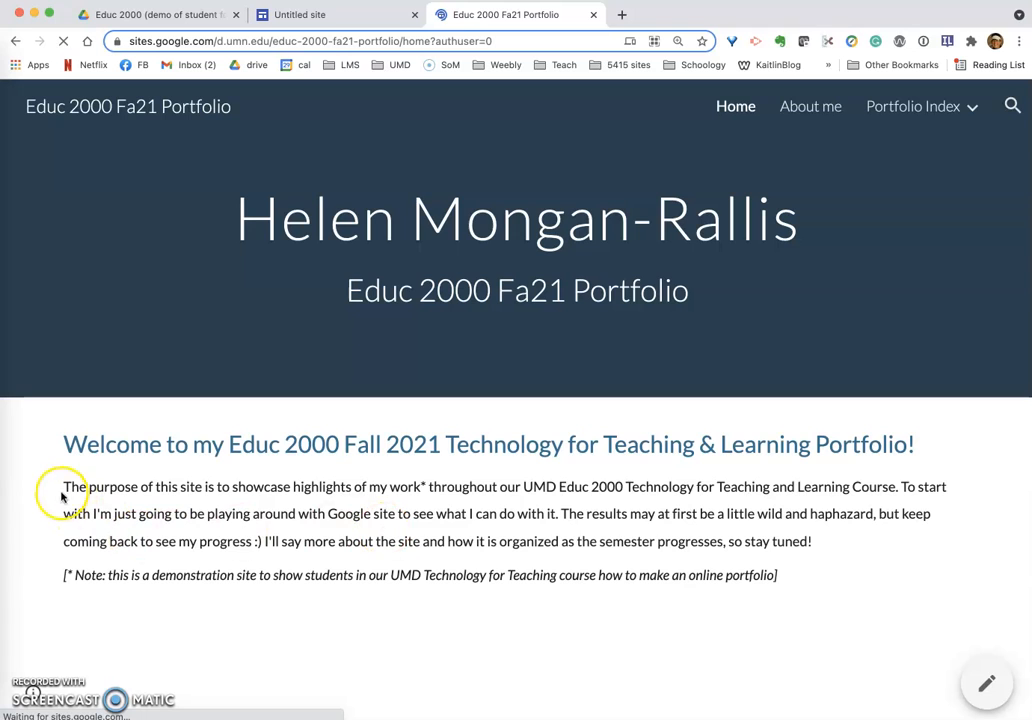
pyautogui.moveTo(66, 486); pyautogui.dragTo(892, 497)
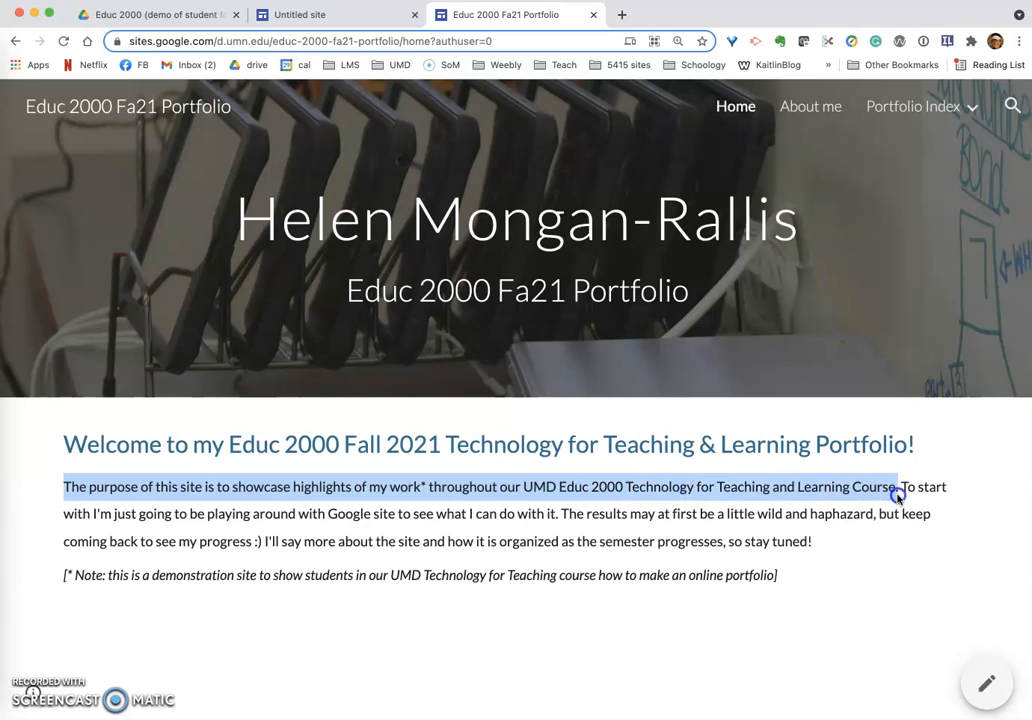
pyautogui.moveTo(897, 497); pyautogui.dragTo(872, 552)
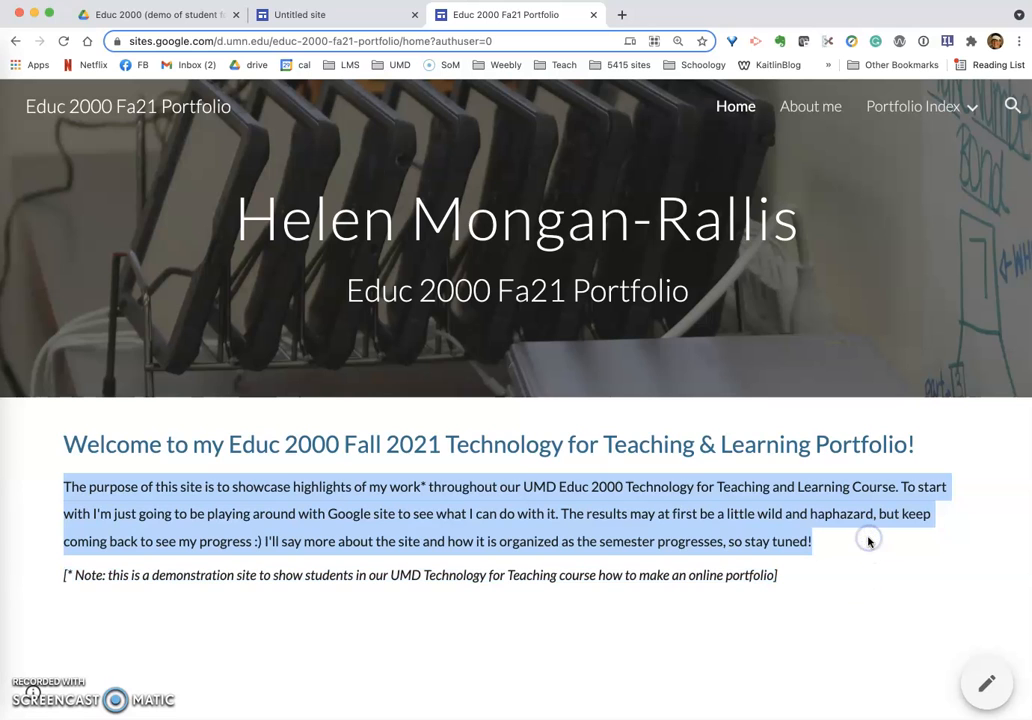
pyautogui.click(316, 16)
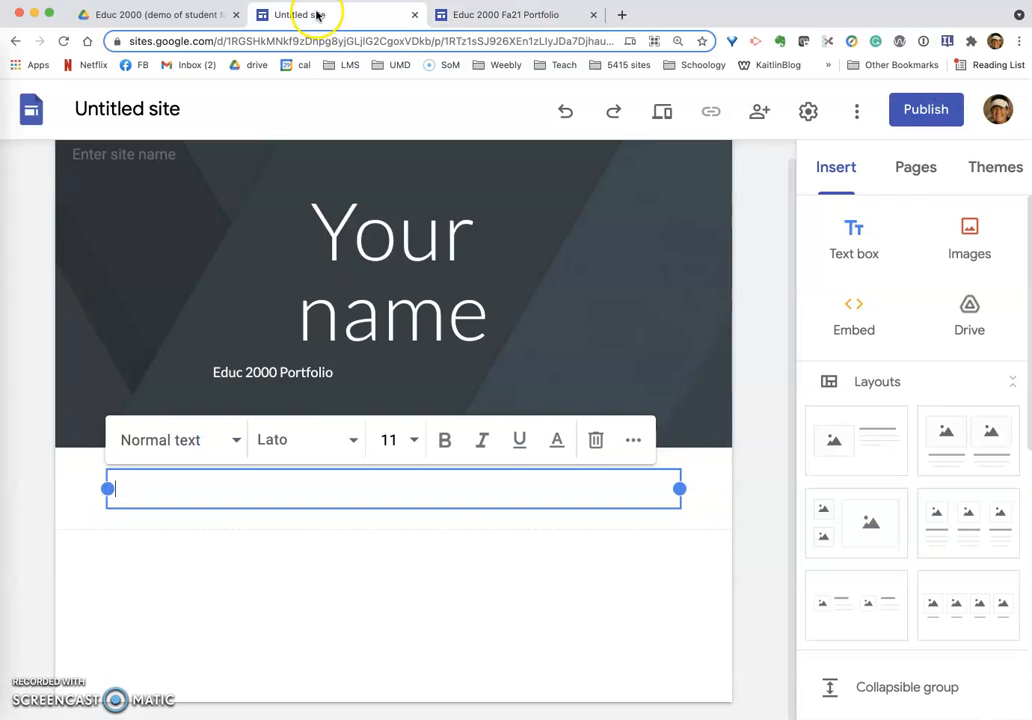
pyautogui.press('super+v')
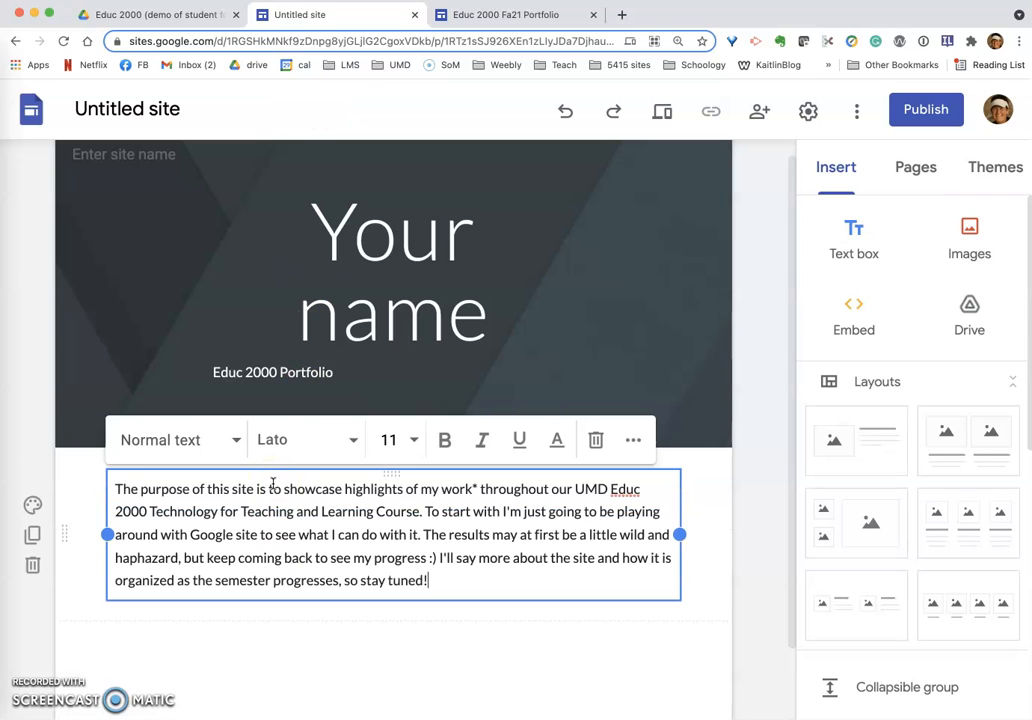
# Add a new page named "About Me" to the site
pyautogui.click(335, 667)
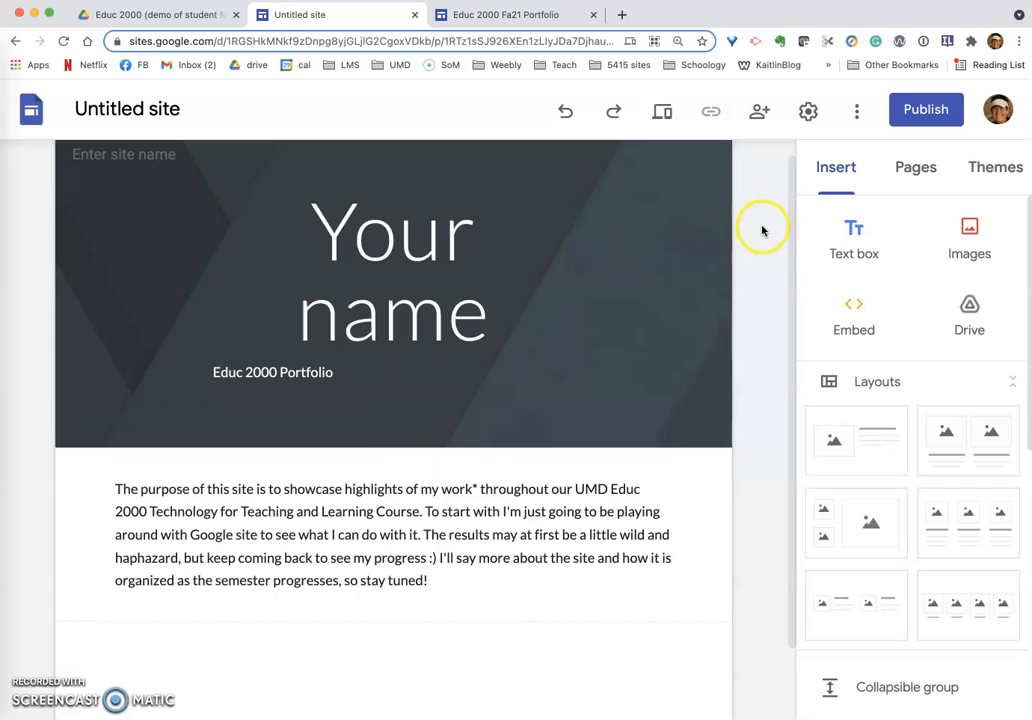
pyautogui.click(915, 177)
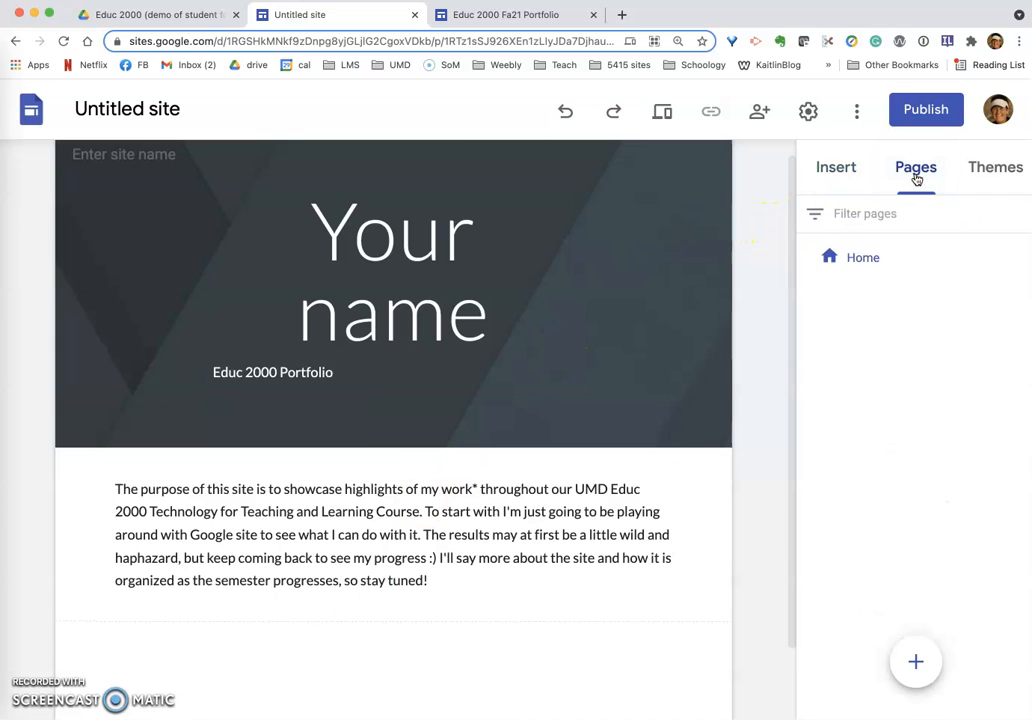
pyautogui.moveTo(916, 658)
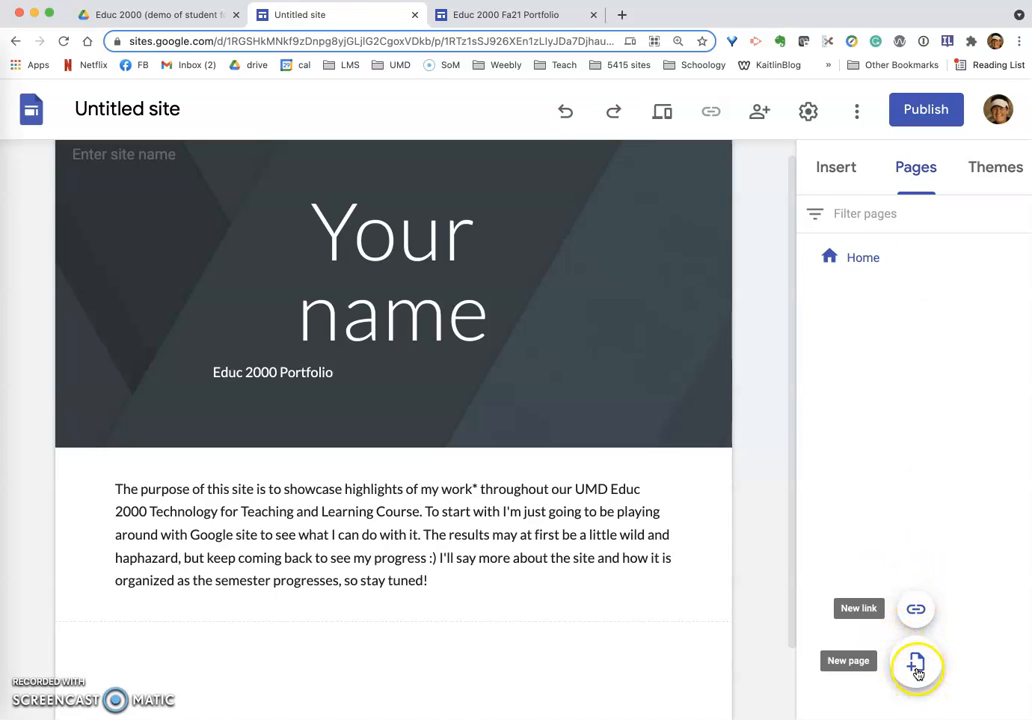
pyautogui.click(917, 666)
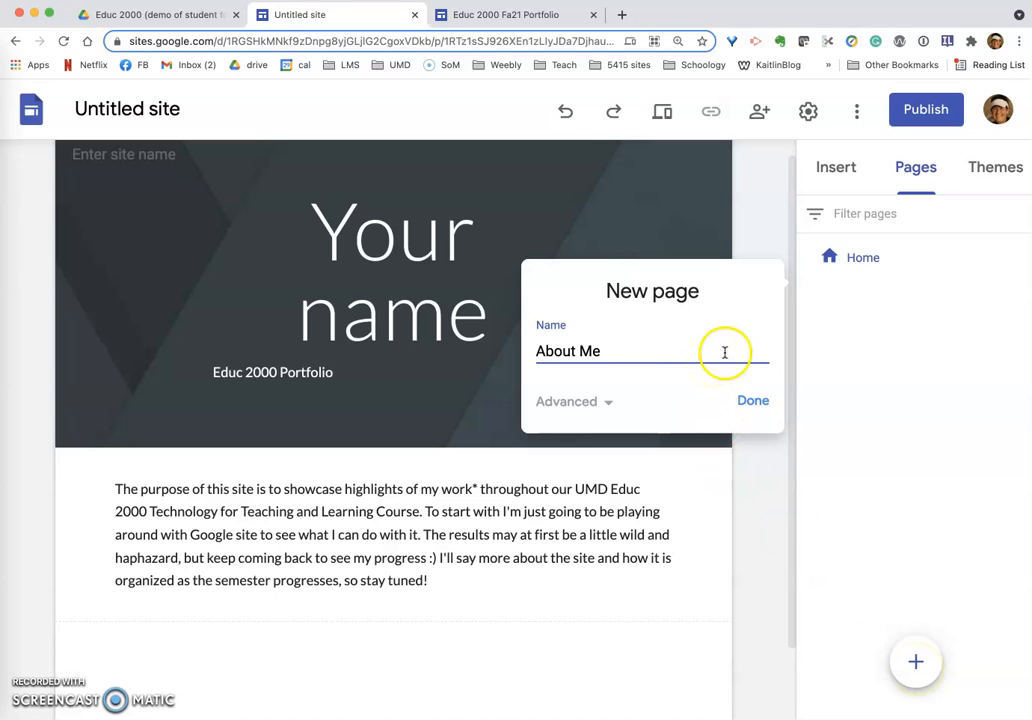
pyautogui.click(753, 401)
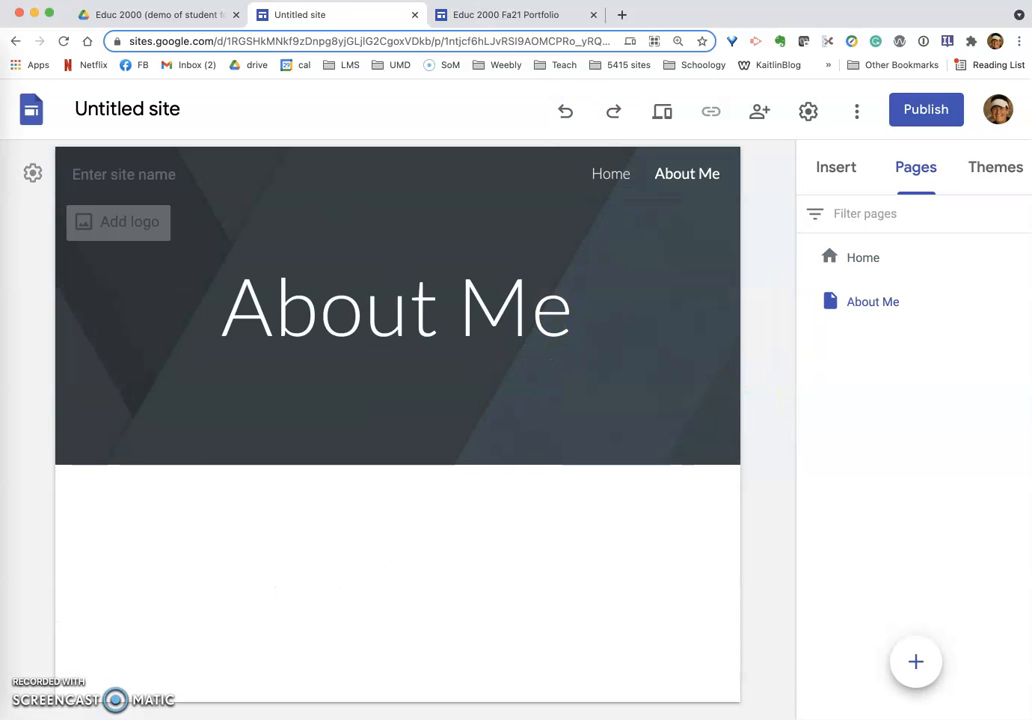
# Switch to the Educ 2000 Fa21 Portfolio and examine its About me page's header image, portrait photo and contact details
pyautogui.click(512, 18)
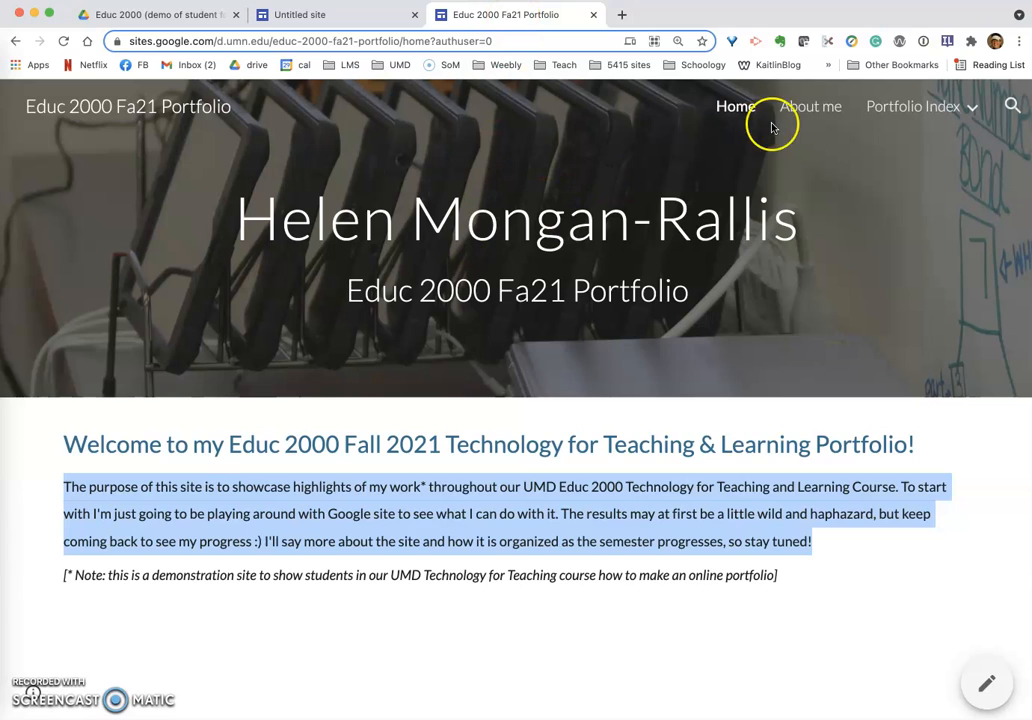
pyautogui.click(816, 107)
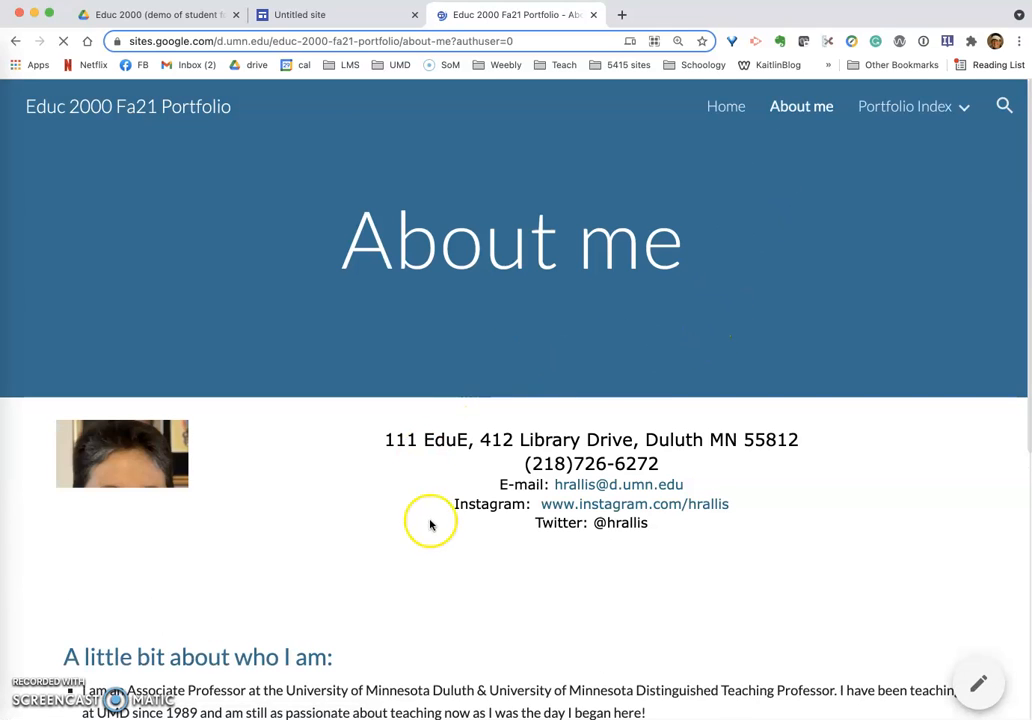
pyautogui.scroll(-1, 430, 525)
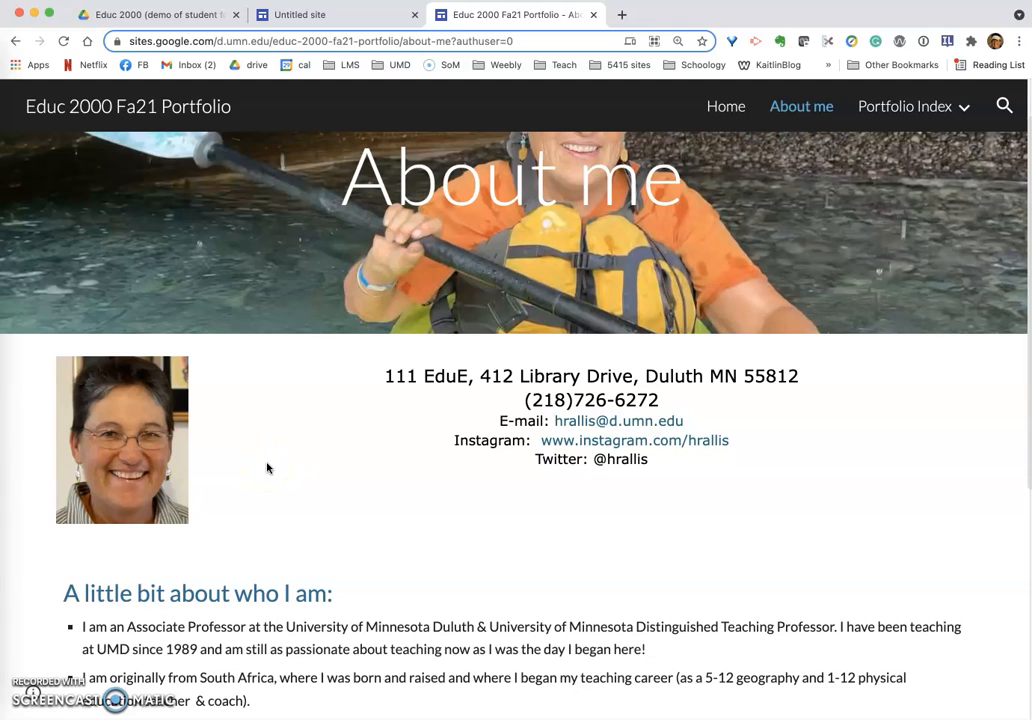
pyautogui.click(175, 465)
pyautogui.scroll(2, 266, 483)
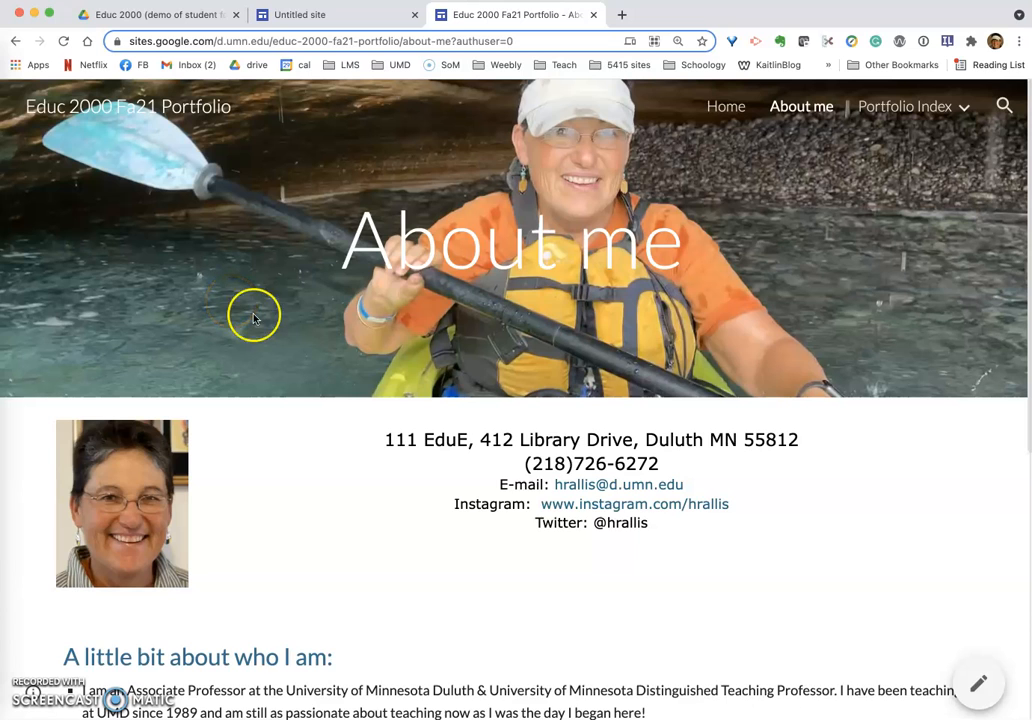
pyautogui.scroll(-1, 272, 346)
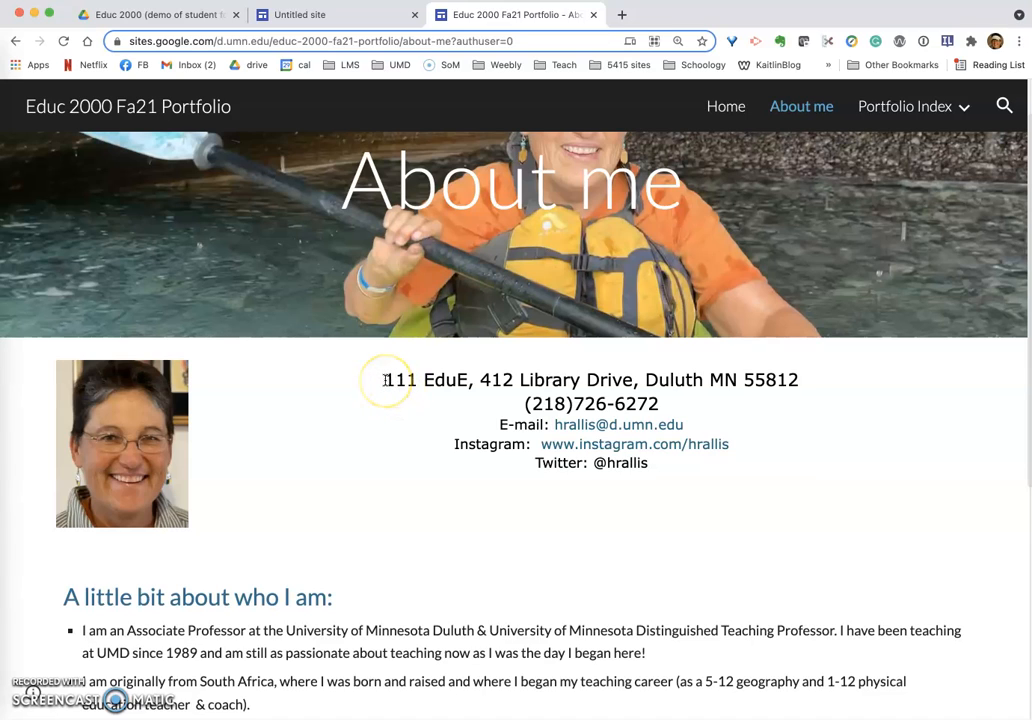
pyautogui.moveTo(385, 380); pyautogui.dragTo(800, 390)
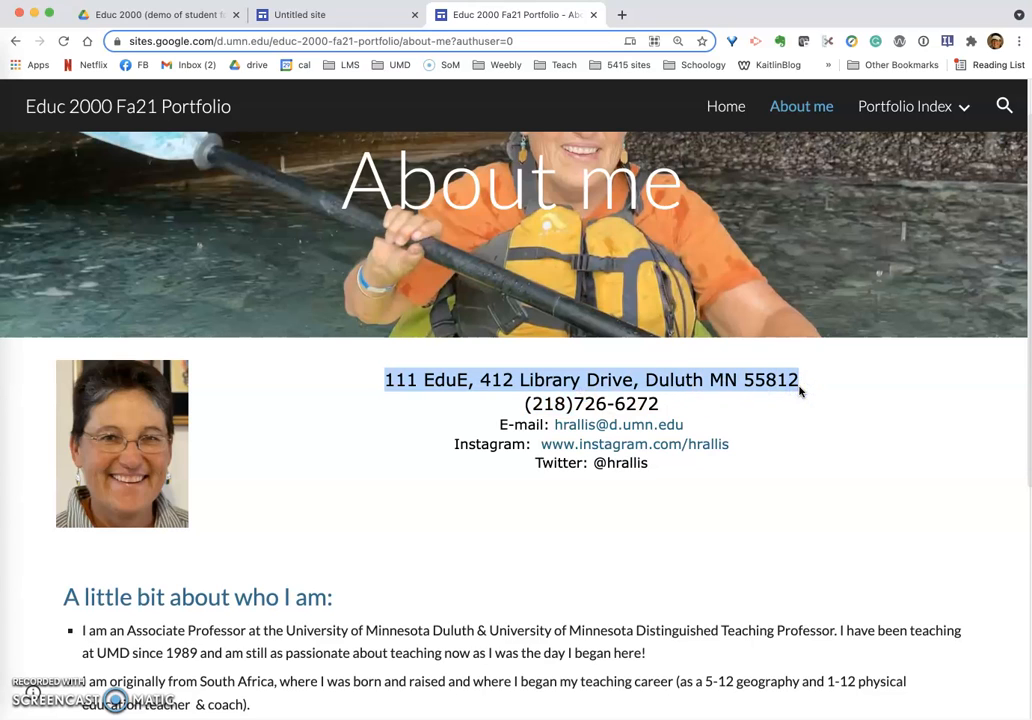
pyautogui.moveTo(662, 405); pyautogui.dragTo(524, 407)
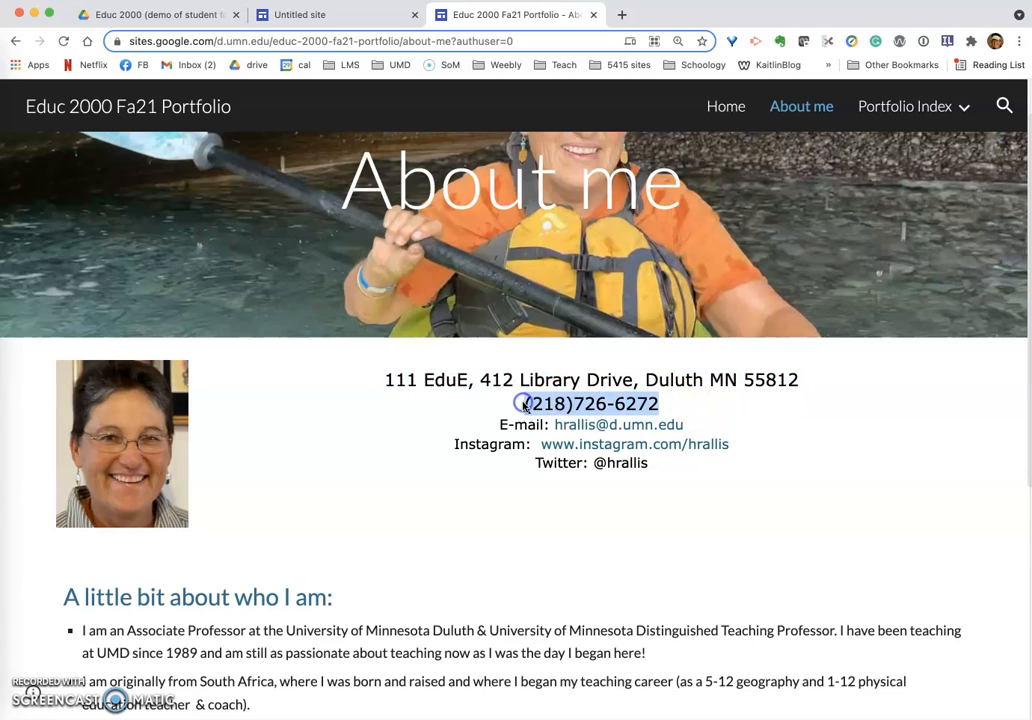
pyautogui.click(701, 430)
pyautogui.moveTo(701, 430); pyautogui.dragTo(549, 436)
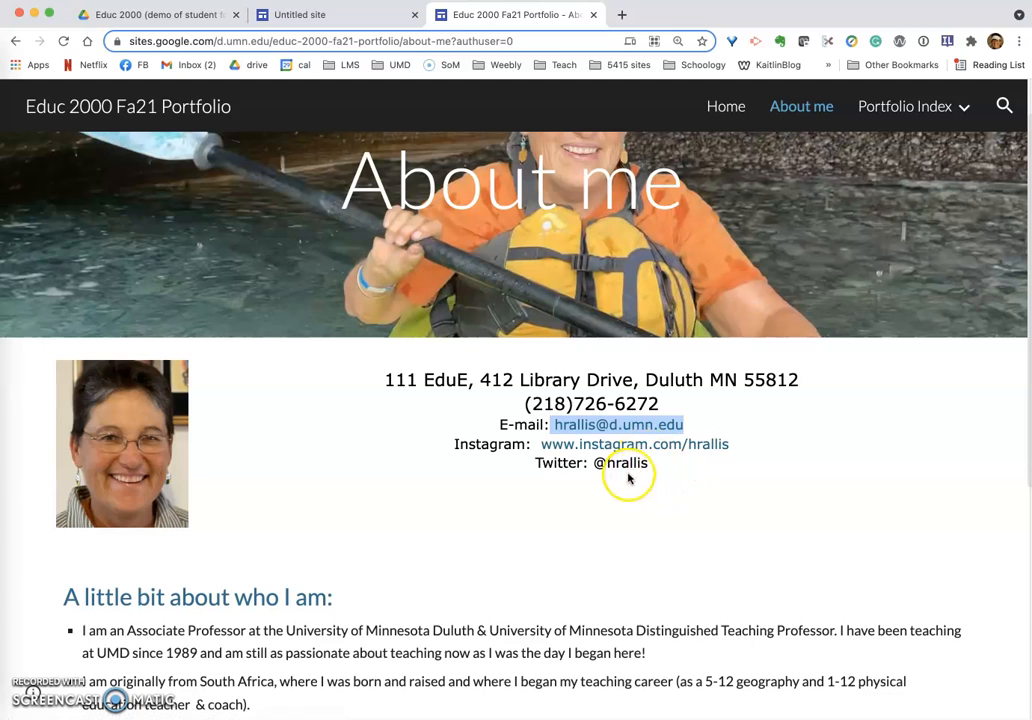
pyautogui.moveTo(382, 380); pyautogui.dragTo(728, 474)
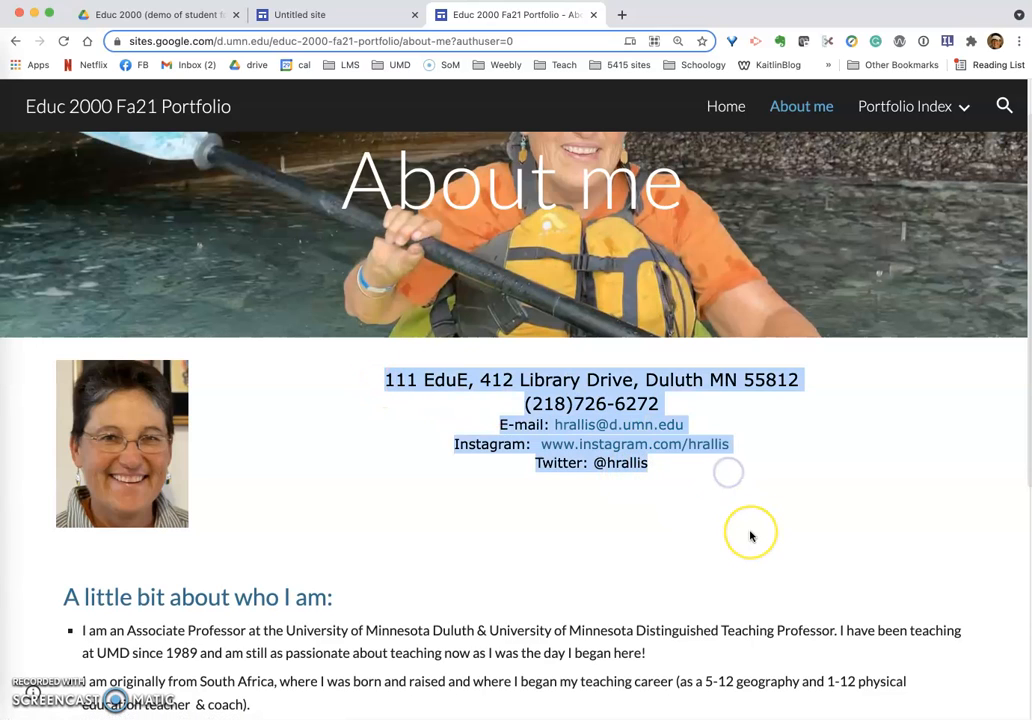
# Read through the biography sections below the contact details on the sample About me page
pyautogui.scroll(-3, 749, 535)
pyautogui.scroll(-1, 749, 535)
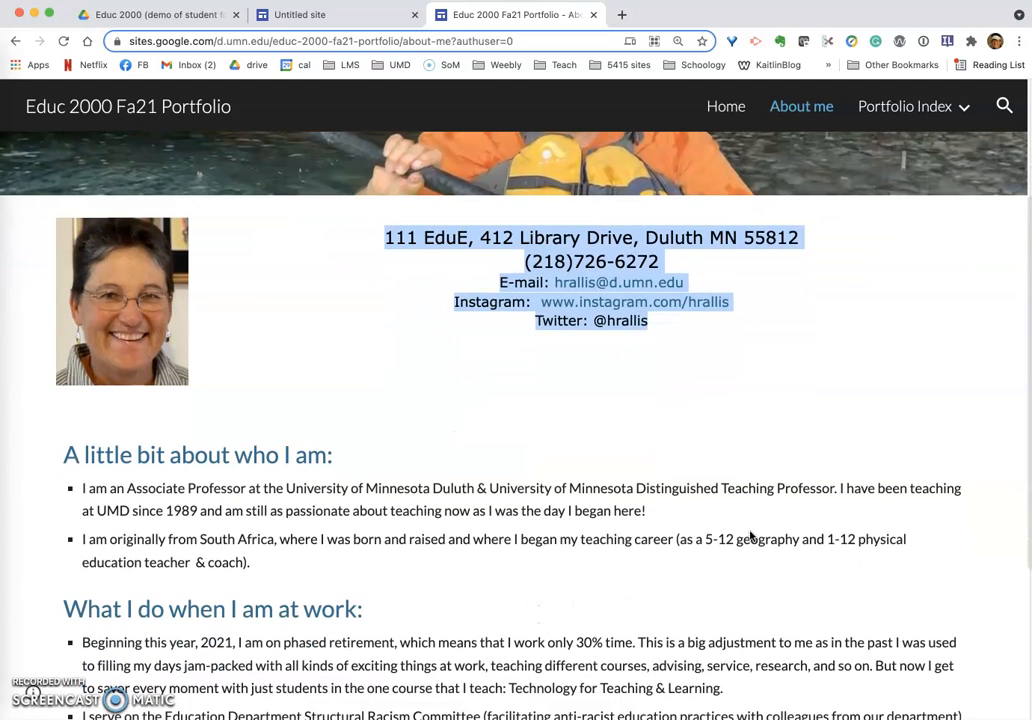
pyautogui.scroll(-2, 749, 535)
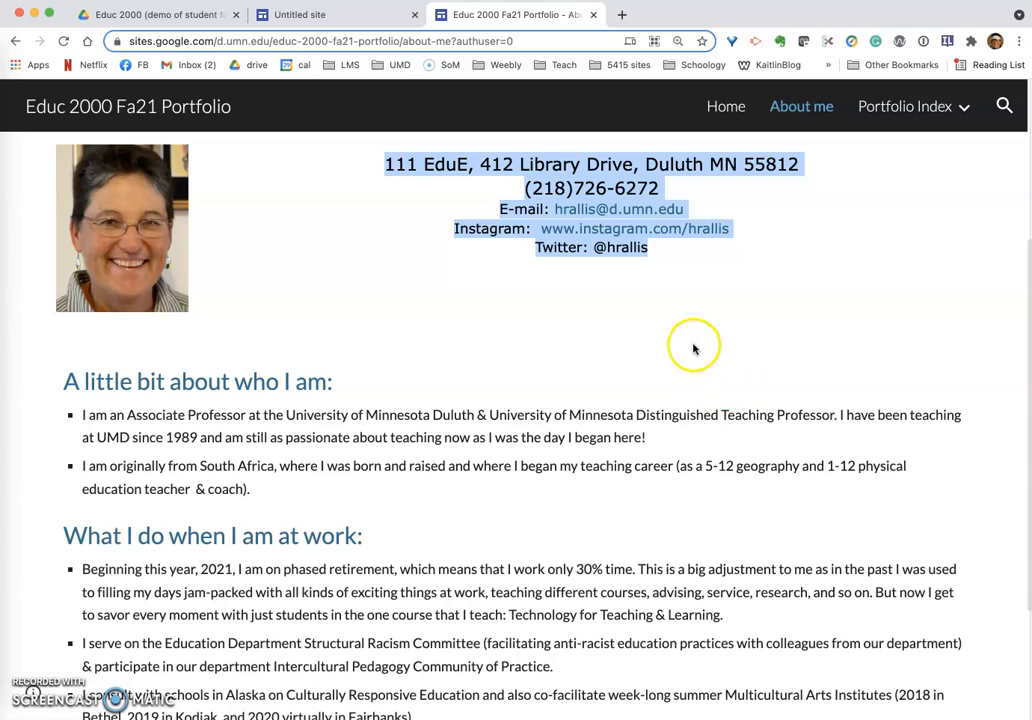
pyautogui.click(201, 403)
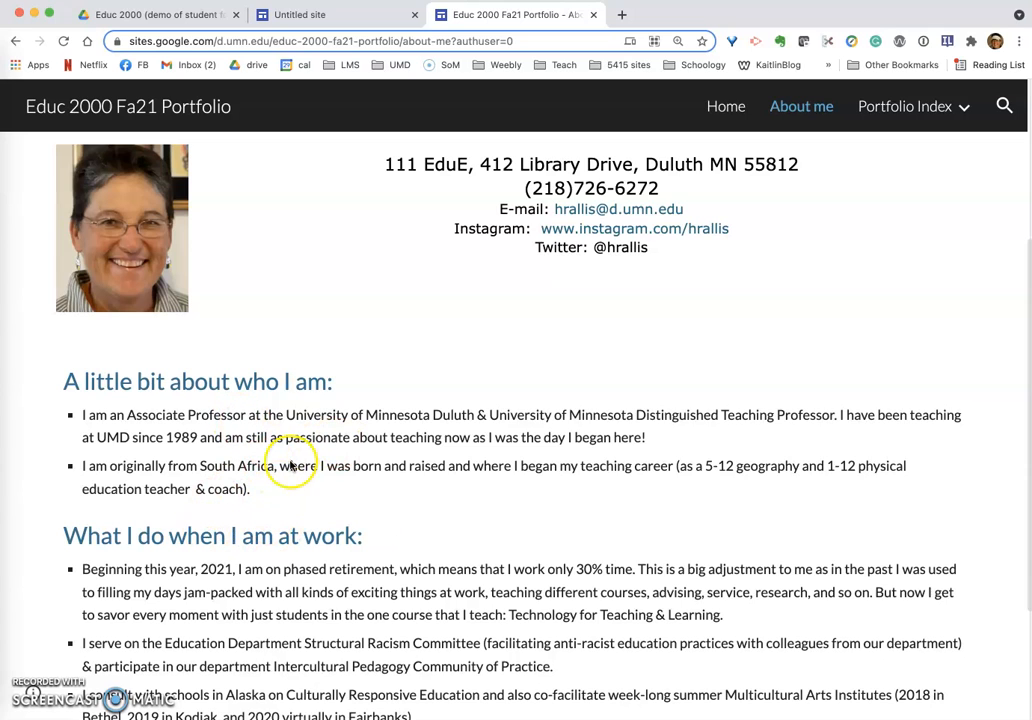
pyautogui.scroll(-2, 381, 540)
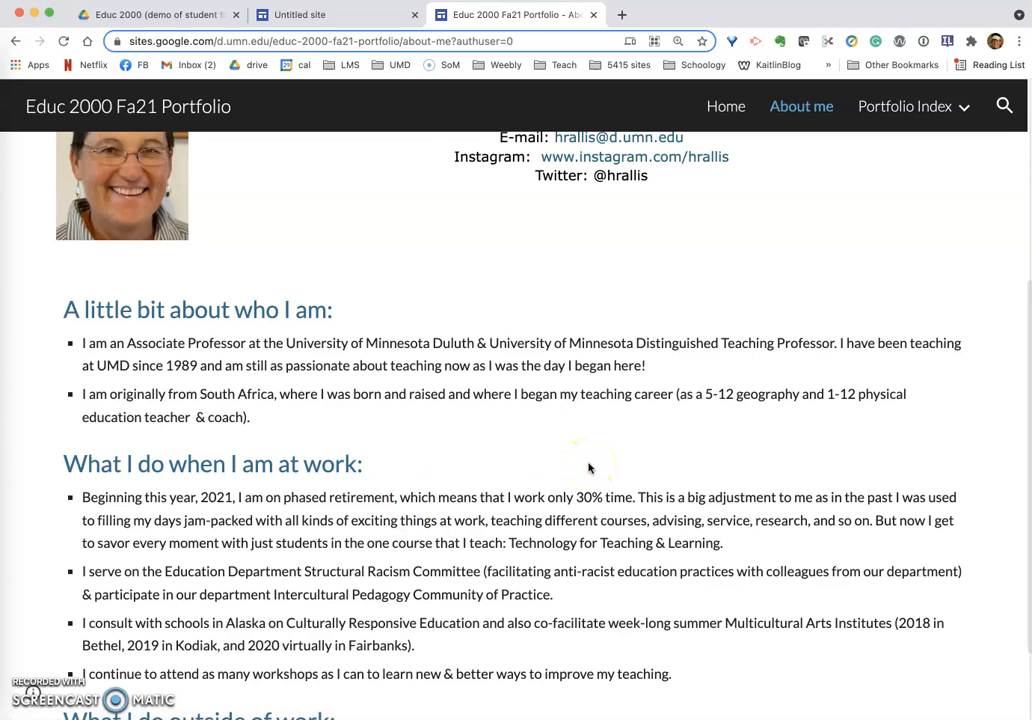
# On the untitled site's About Me page, insert a text box reading "plain text" and, below it, the layout with one image beside text
pyautogui.click(364, 21)
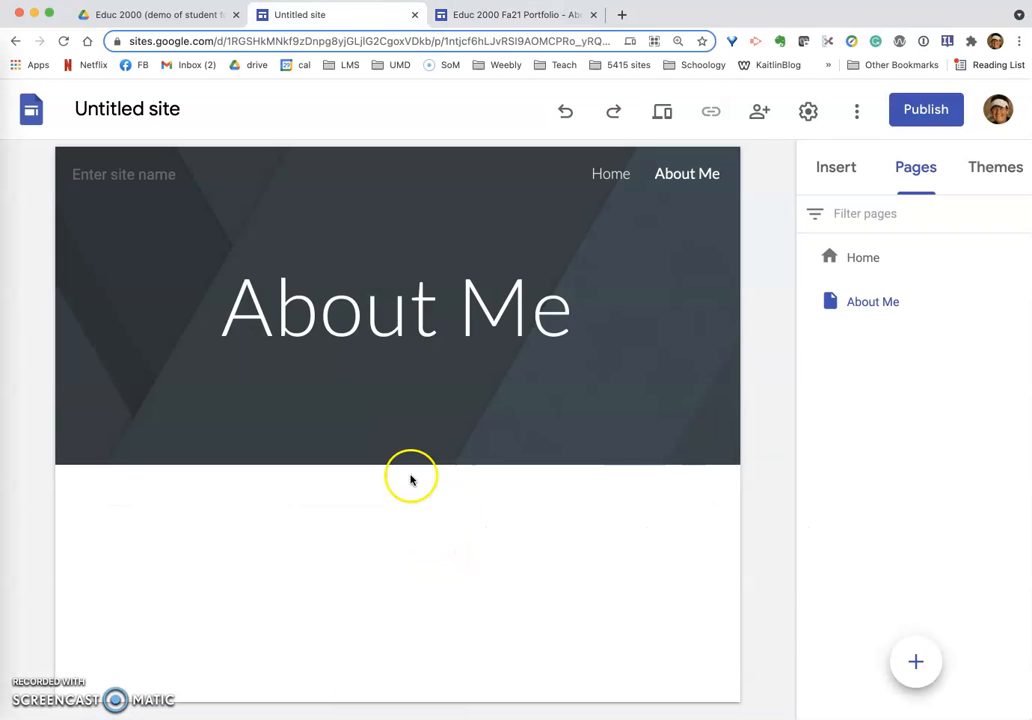
pyautogui.click(835, 172)
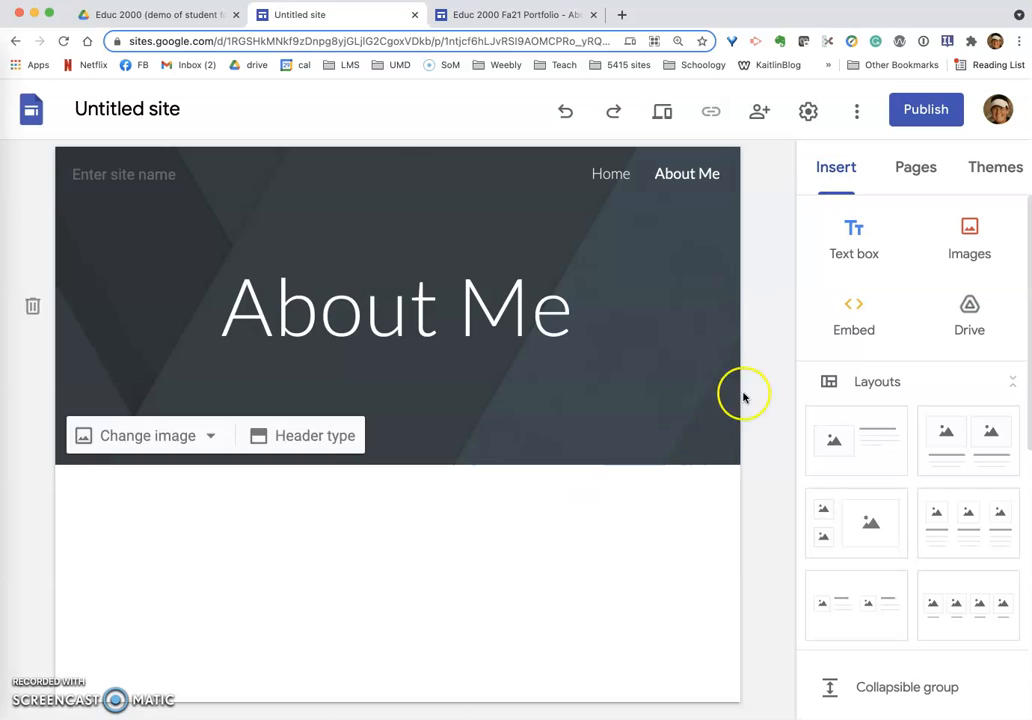
pyautogui.click(856, 240)
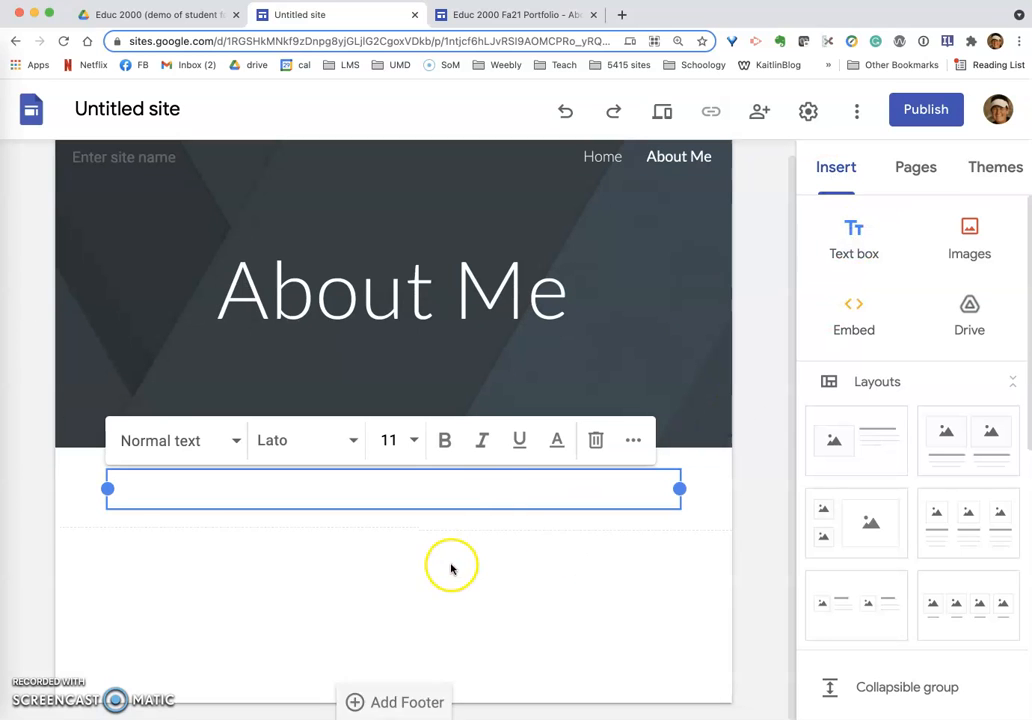
pyautogui.click(546, 481)
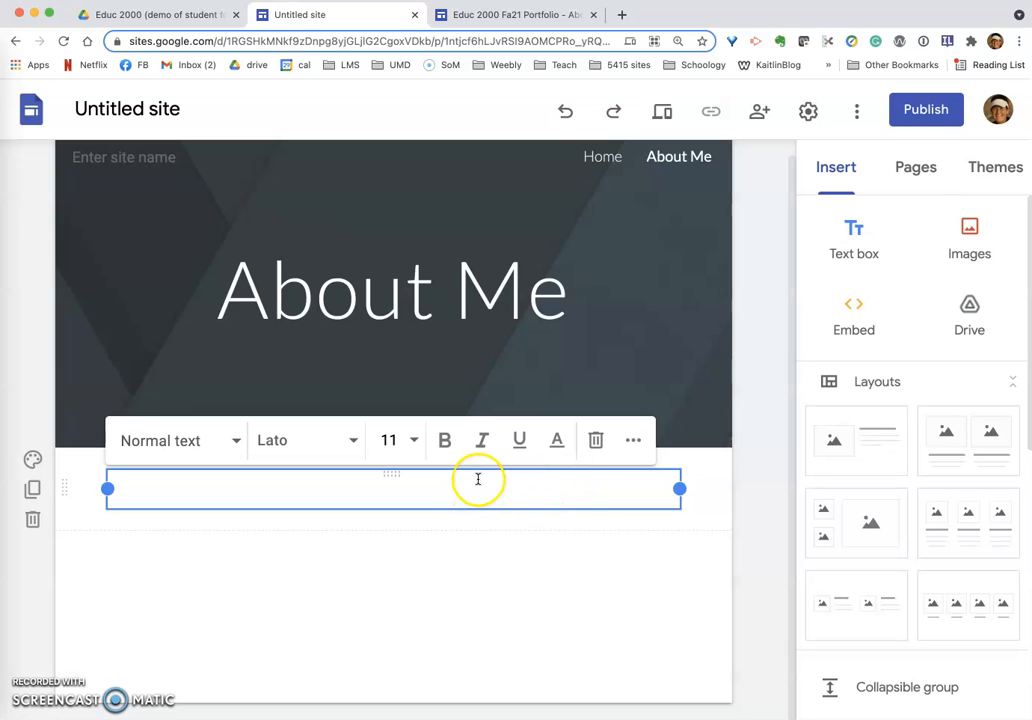
pyautogui.click(862, 445)
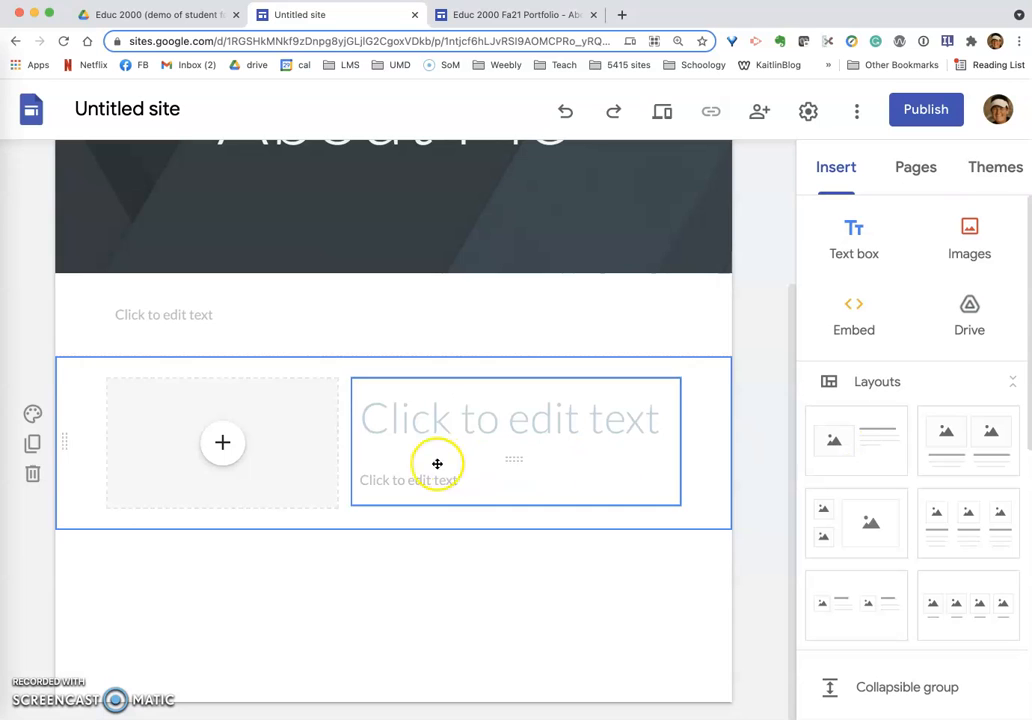
pyautogui.click(192, 324)
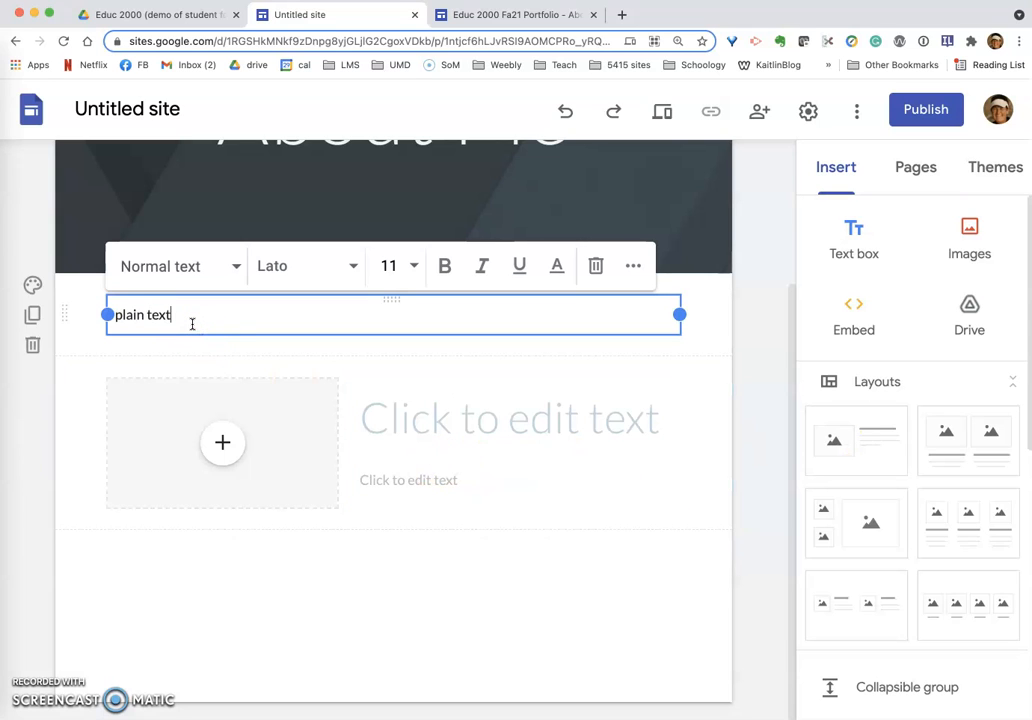
# Check the layout's title field and the content options of its image placeholder, leaving both empty
pyautogui.click(468, 433)
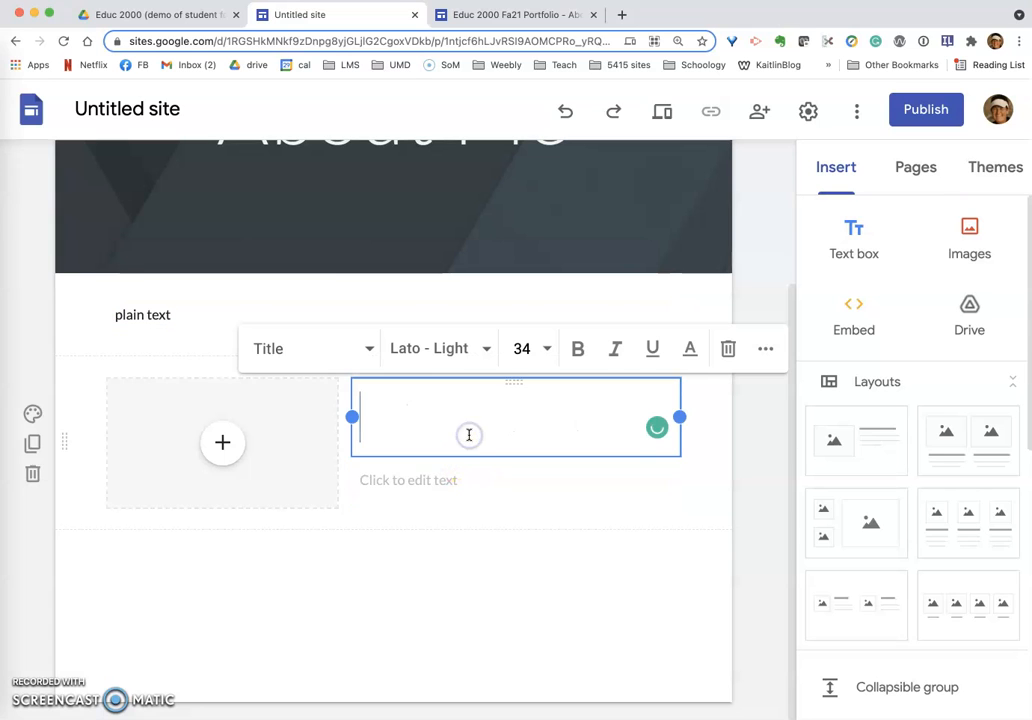
pyautogui.click(240, 443)
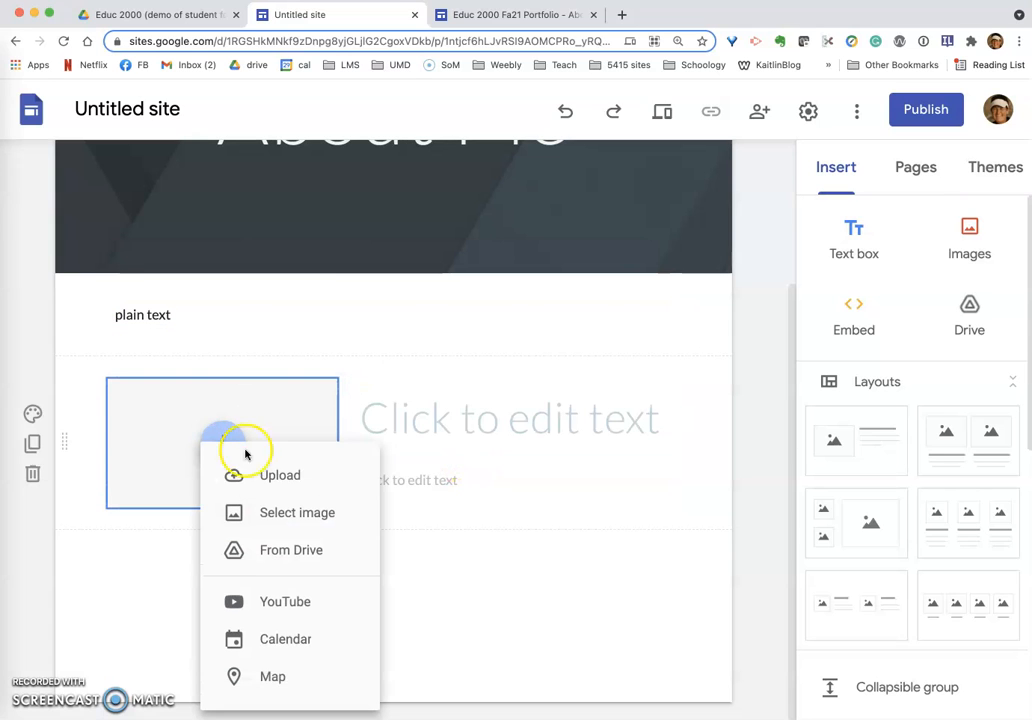
pyautogui.click(546, 626)
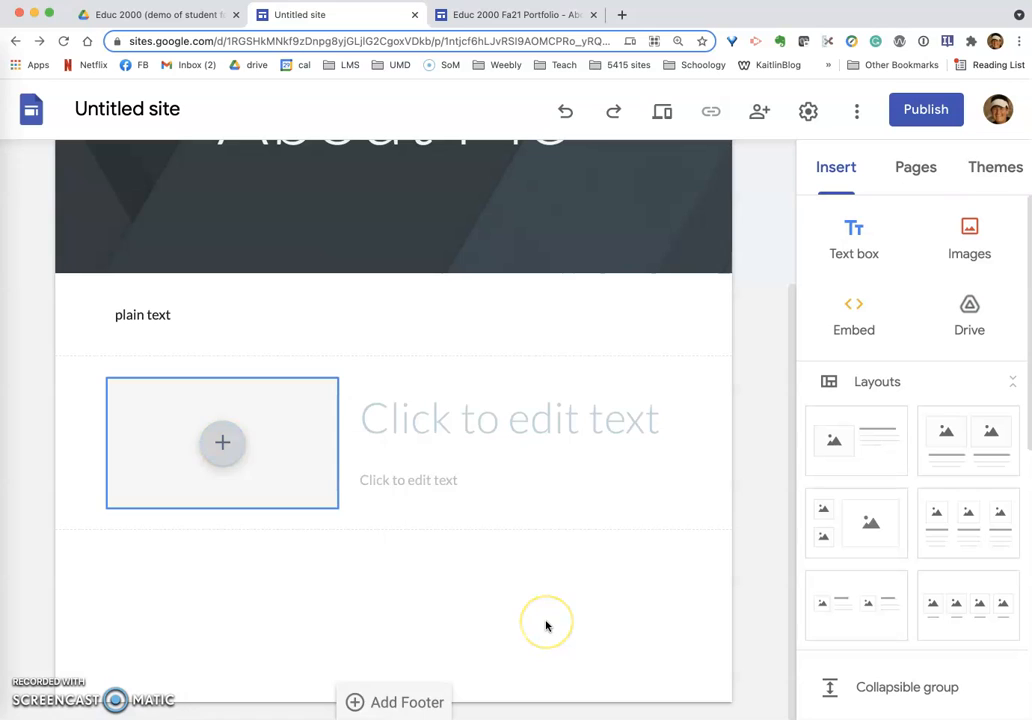
# Add another new page named "Sandbox" to the site
pyautogui.scroll(2, 546, 626)
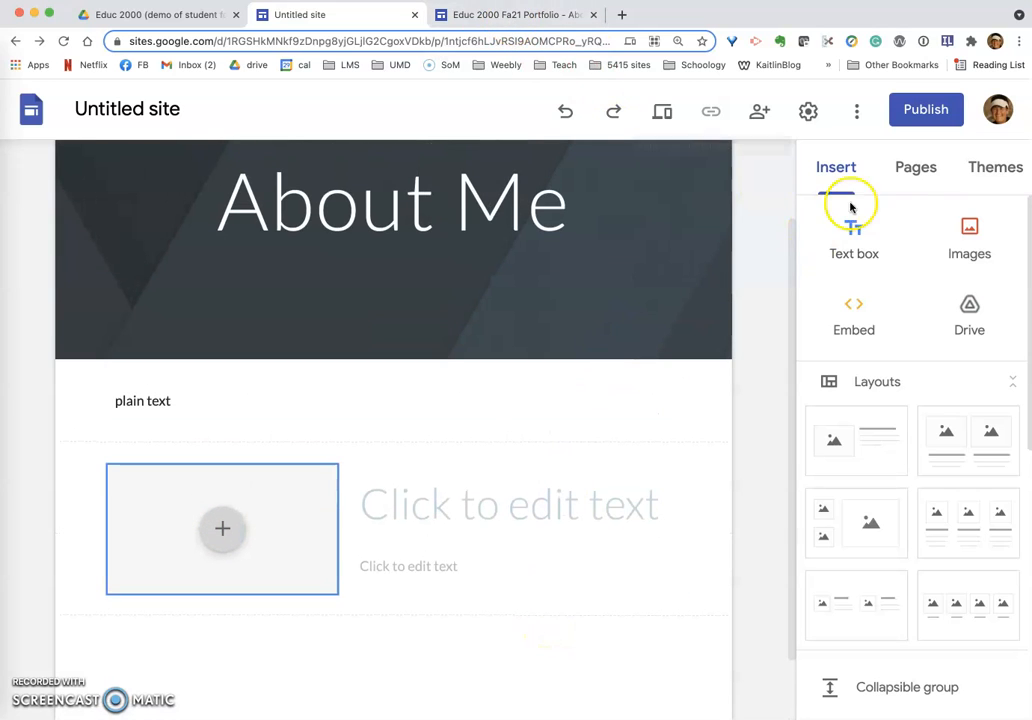
pyautogui.click(911, 175)
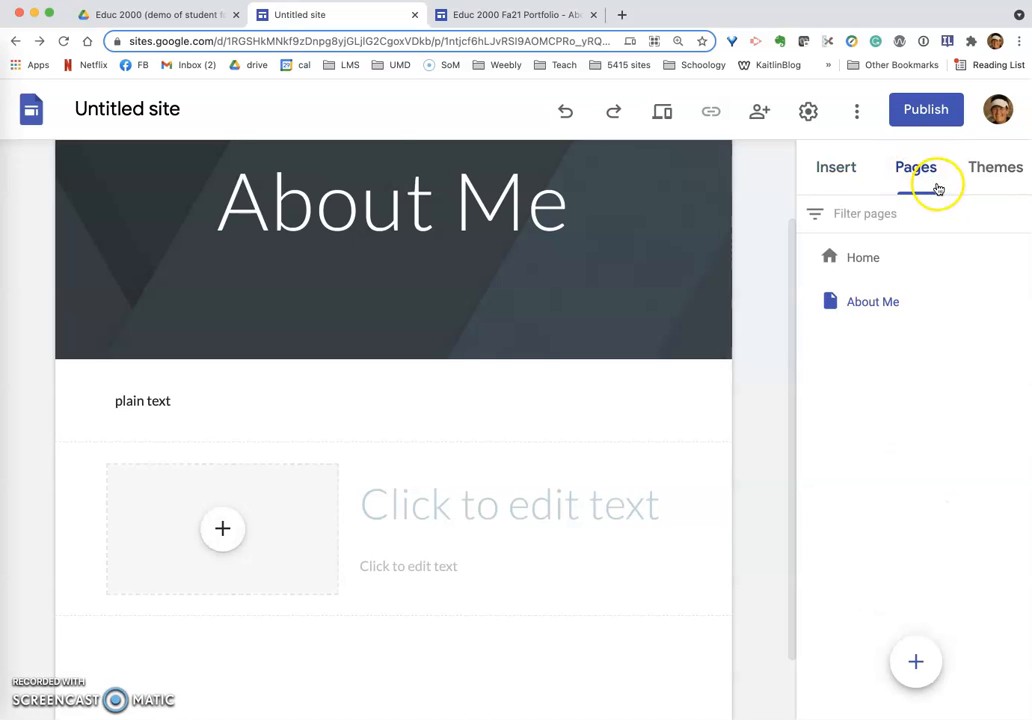
pyautogui.click(917, 664)
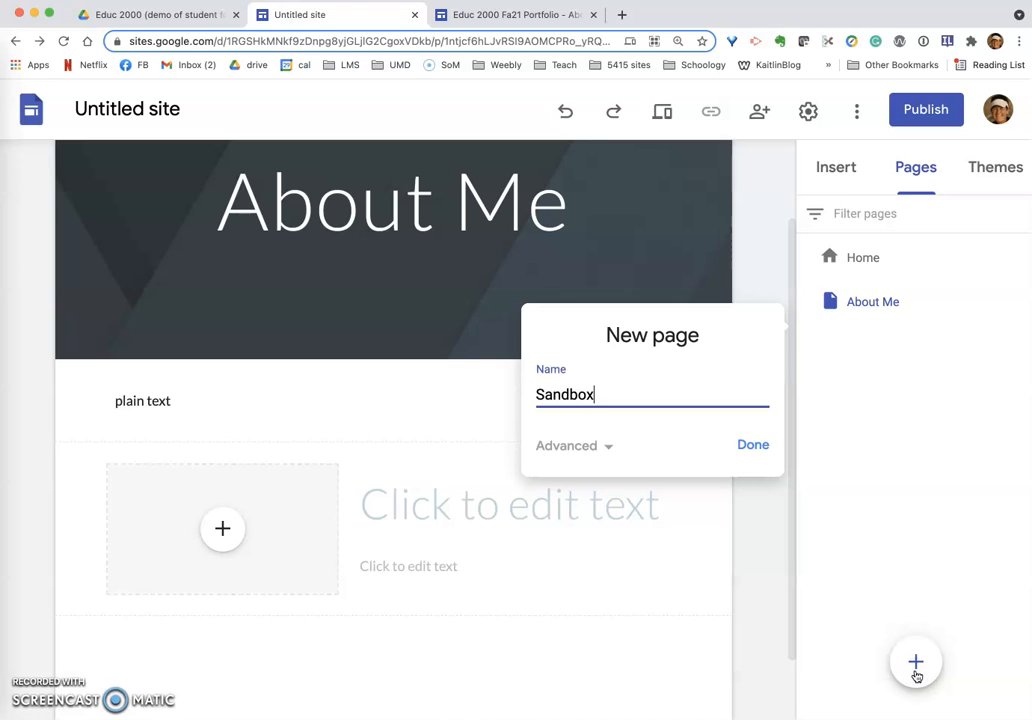
pyautogui.click(753, 446)
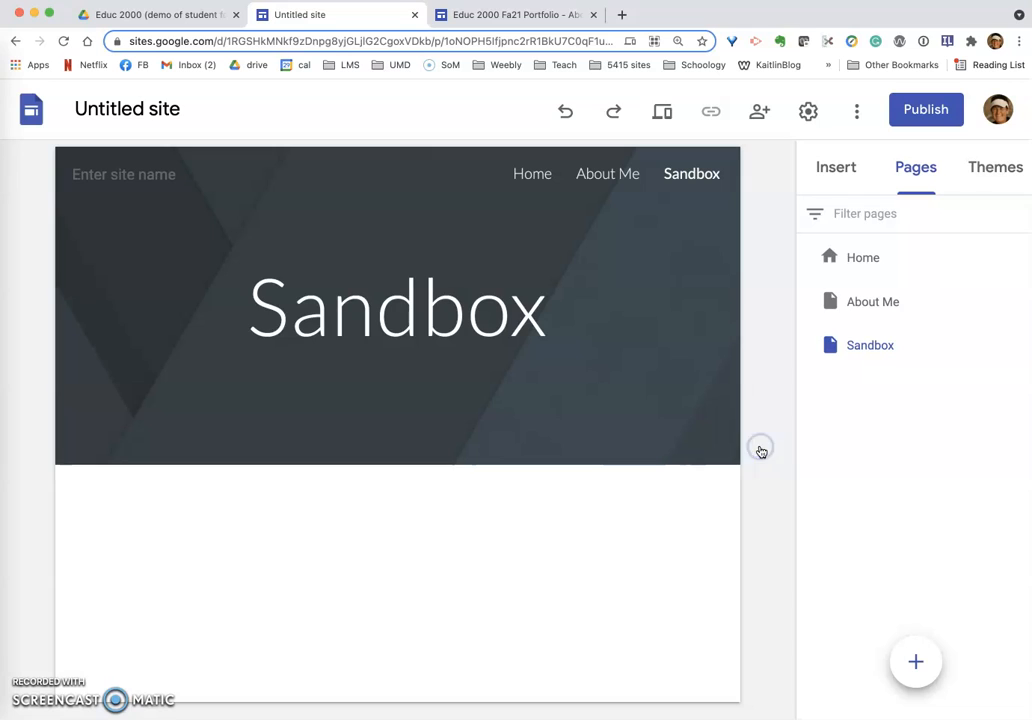
# Browse the full range of content elements and layouts that can be inserted on the Sandbox page
pyautogui.click(838, 171)
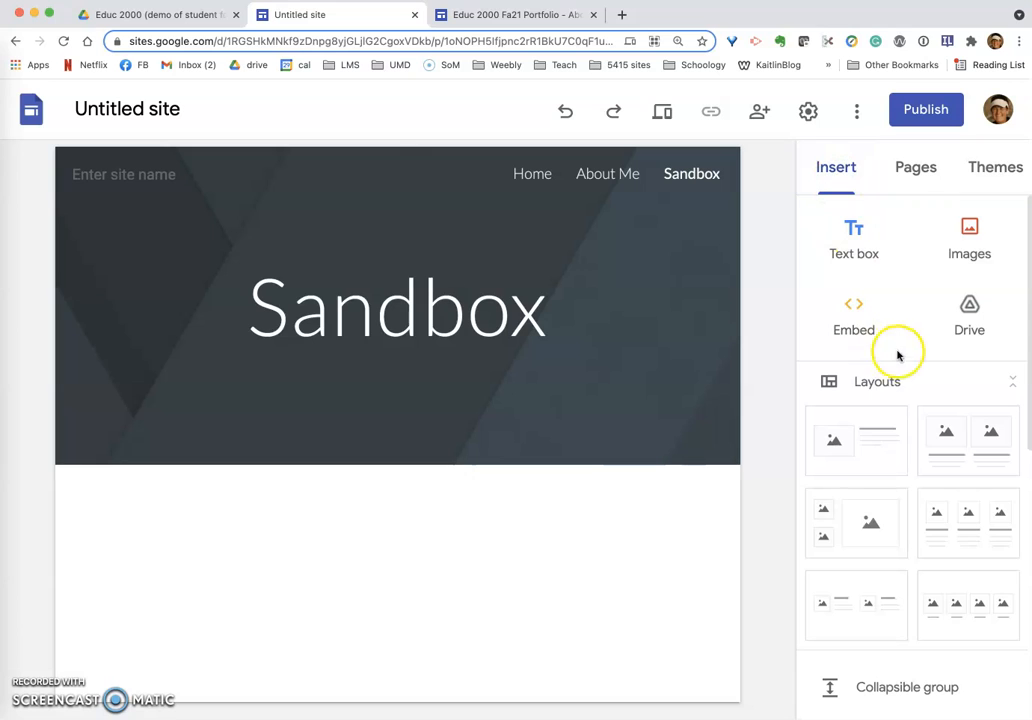
pyautogui.scroll(-1, 918, 382)
pyautogui.scroll(1, 918, 382)
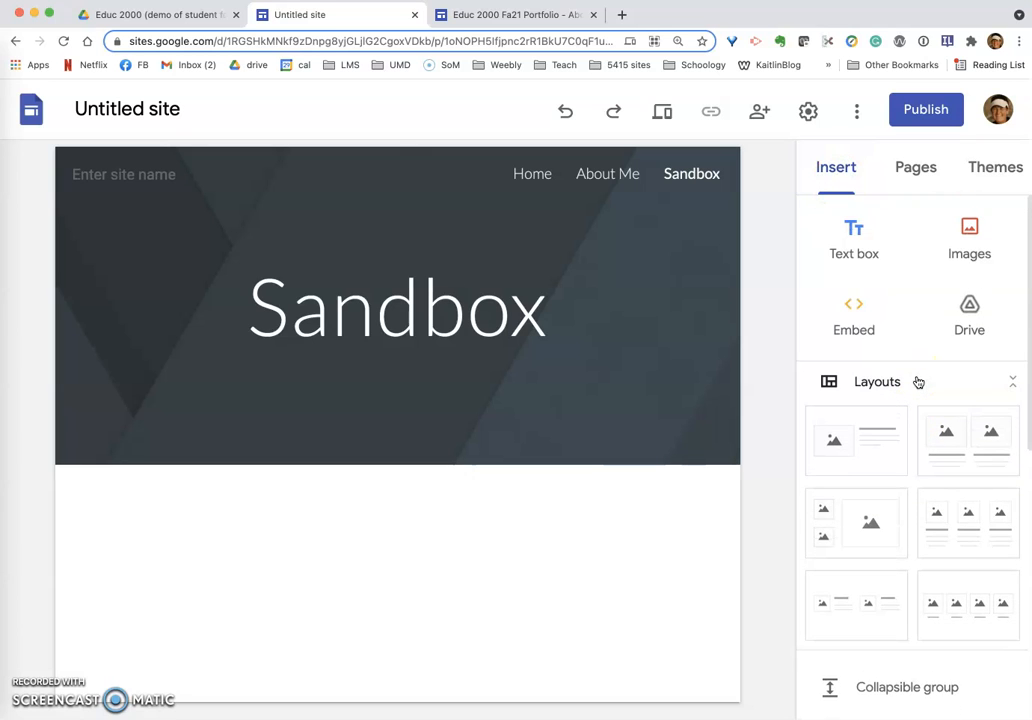
pyautogui.scroll(-3, 918, 382)
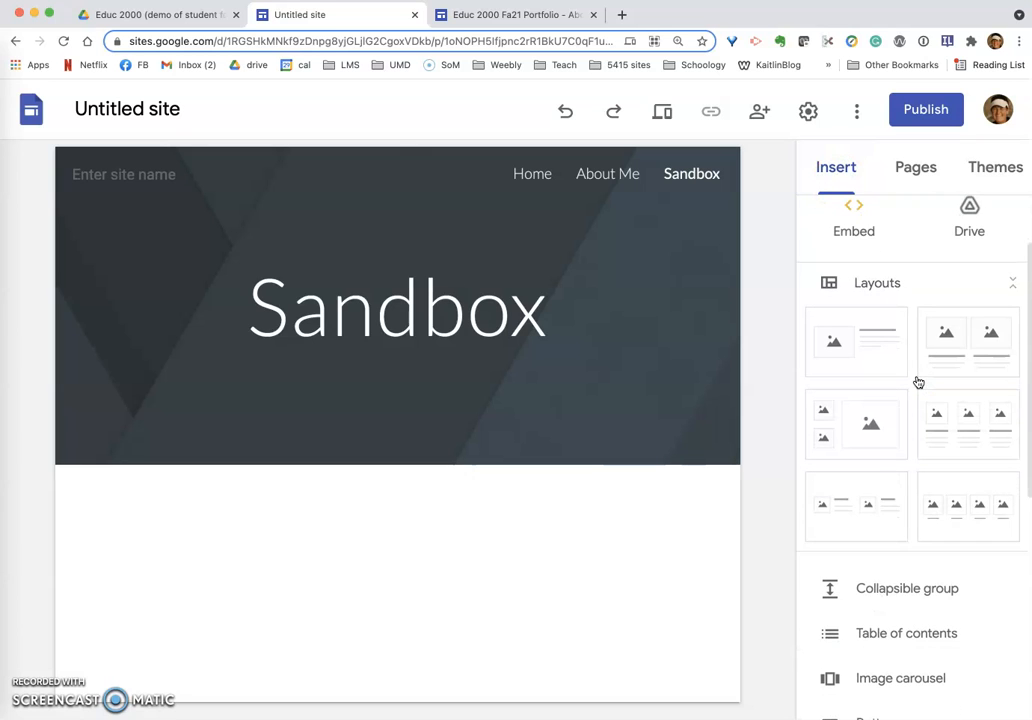
pyautogui.scroll(-13, 918, 382)
pyautogui.scroll(15, 918, 382)
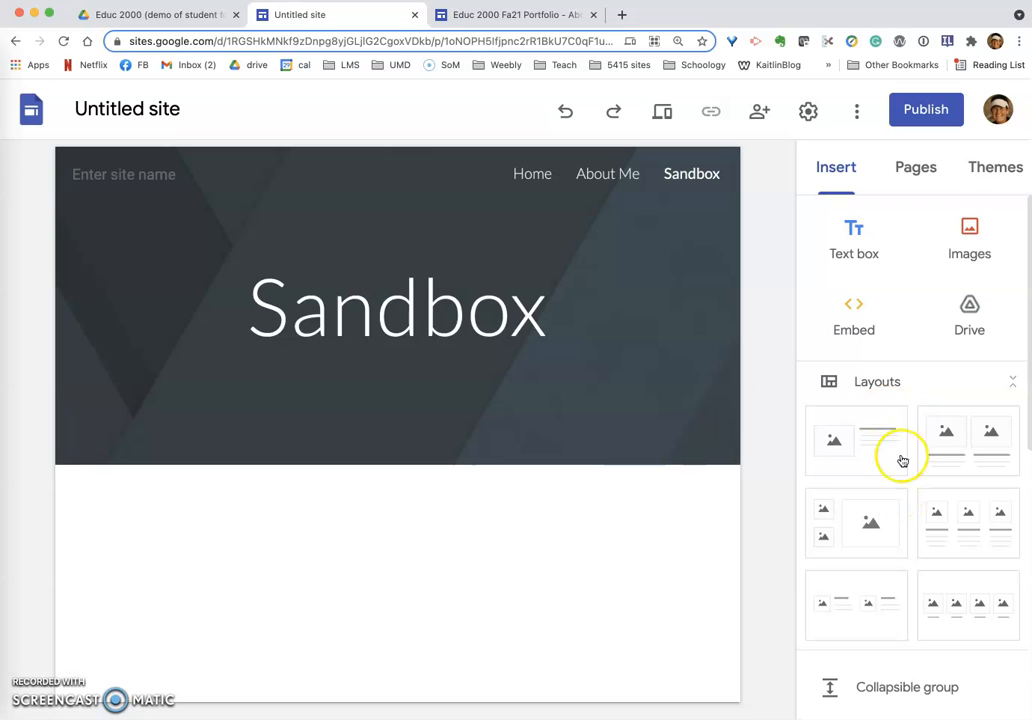
# Look through the sample portfolio's Sandbox (Practice) page, including its captioned photo, video and text box examples, and return to the untitled site
pyautogui.click(524, 15)
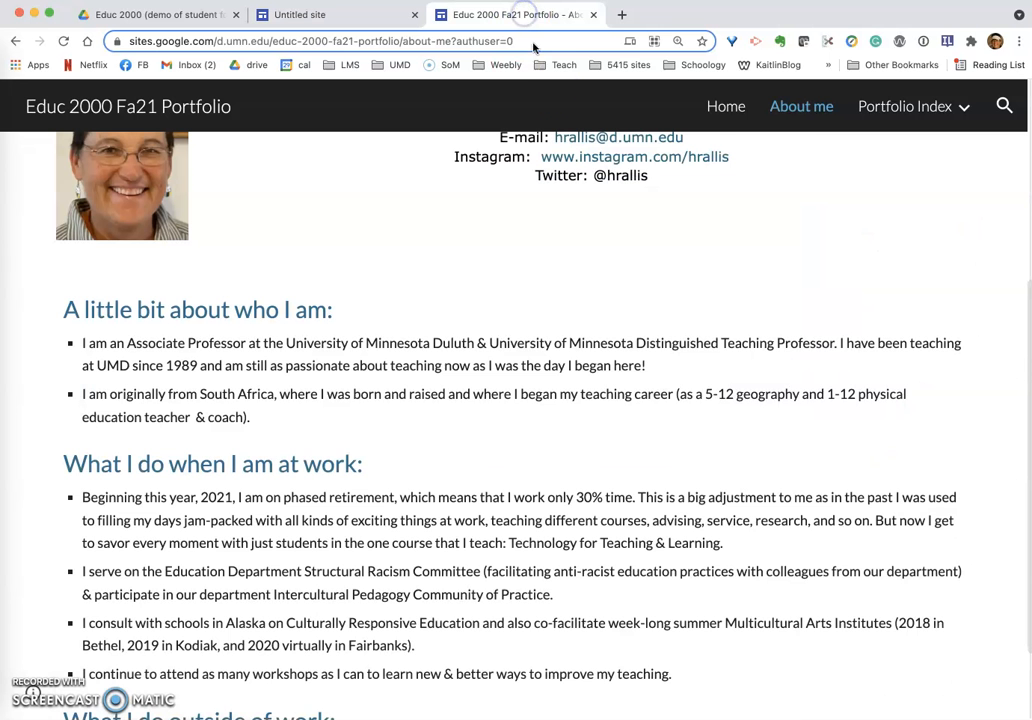
pyautogui.moveTo(885, 115)
pyautogui.click(906, 231)
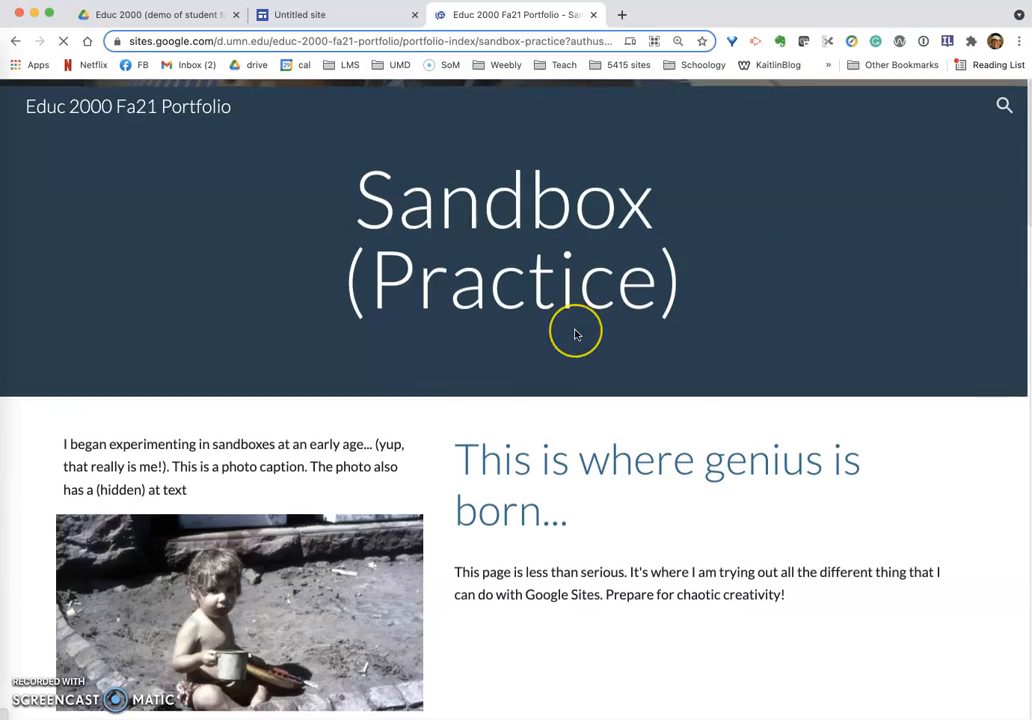
pyautogui.scroll(-10, 576, 333)
pyautogui.scroll(-6, 576, 333)
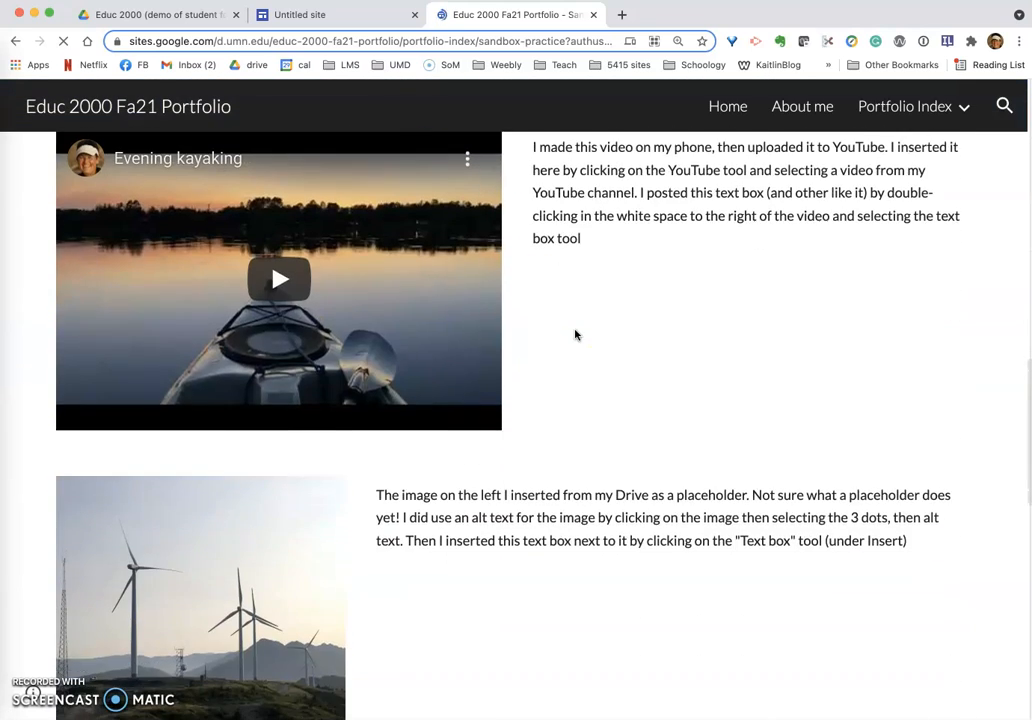
pyautogui.click(338, 15)
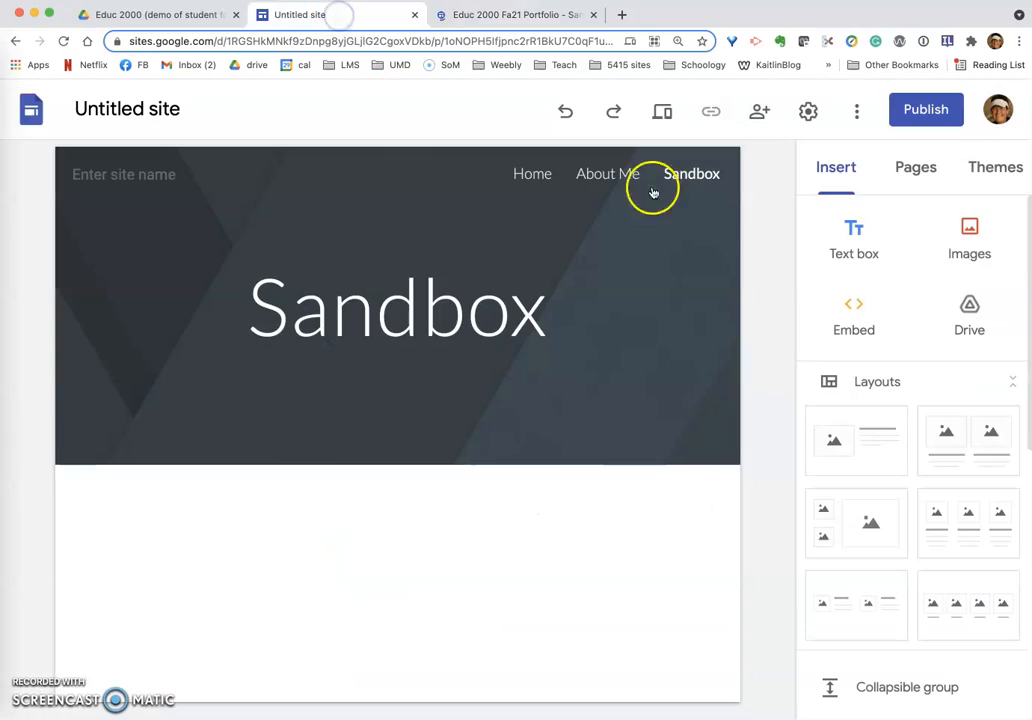
# Add a new page named "Portfolio index" to the site and insert a text box reading "Table of contents" on it
pyautogui.click(917, 168)
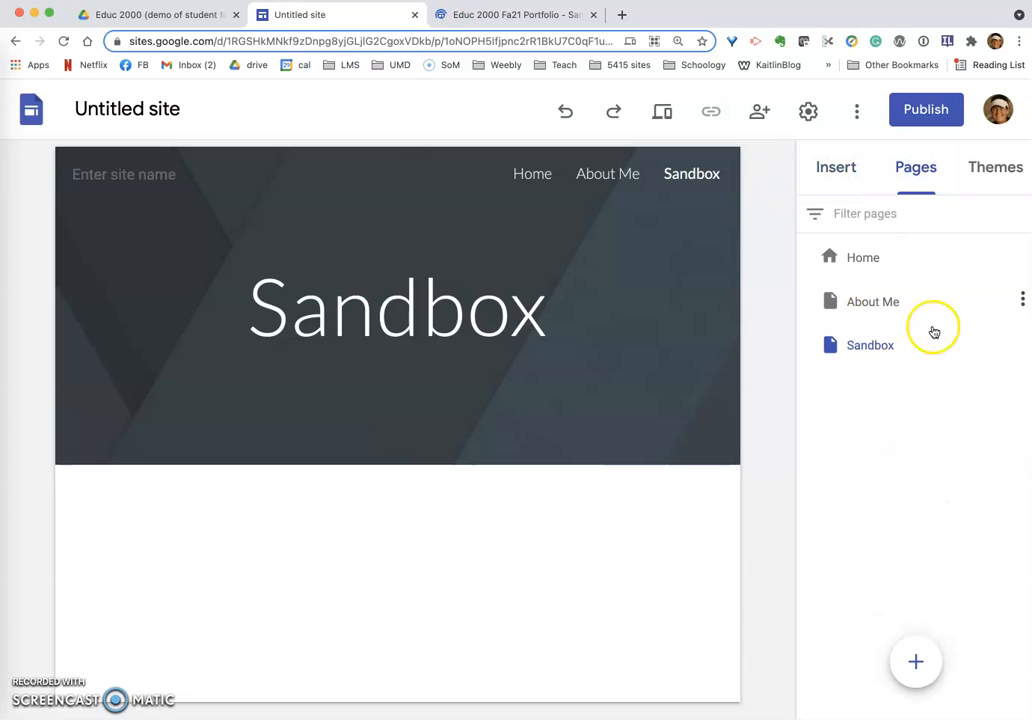
pyautogui.click(1022, 345)
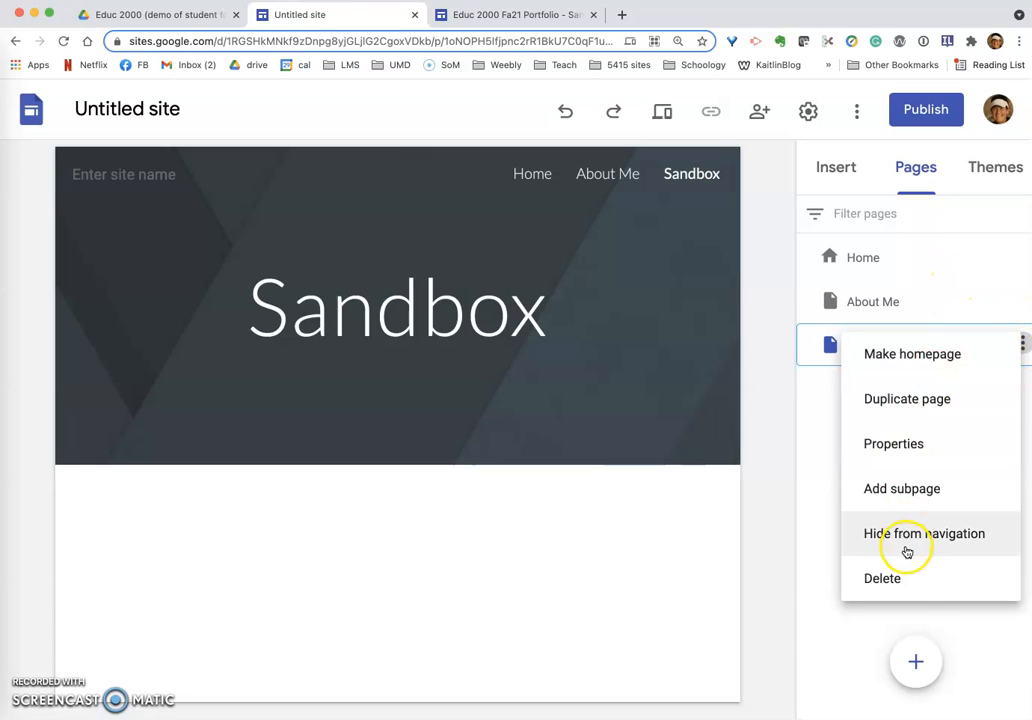
pyautogui.click(917, 666)
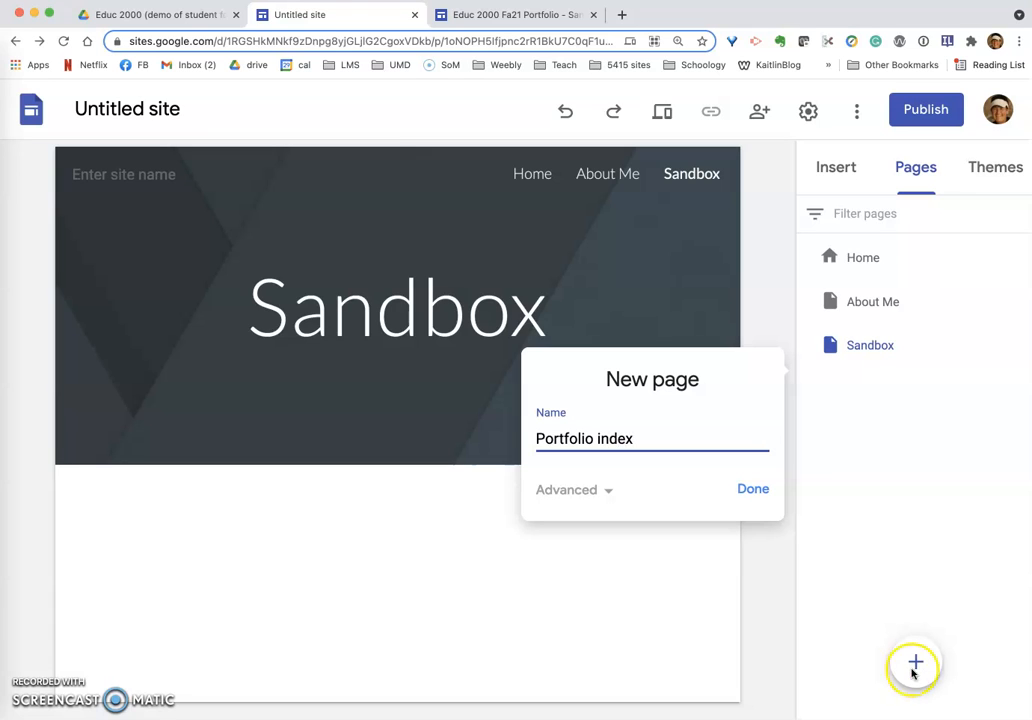
pyautogui.click(753, 490)
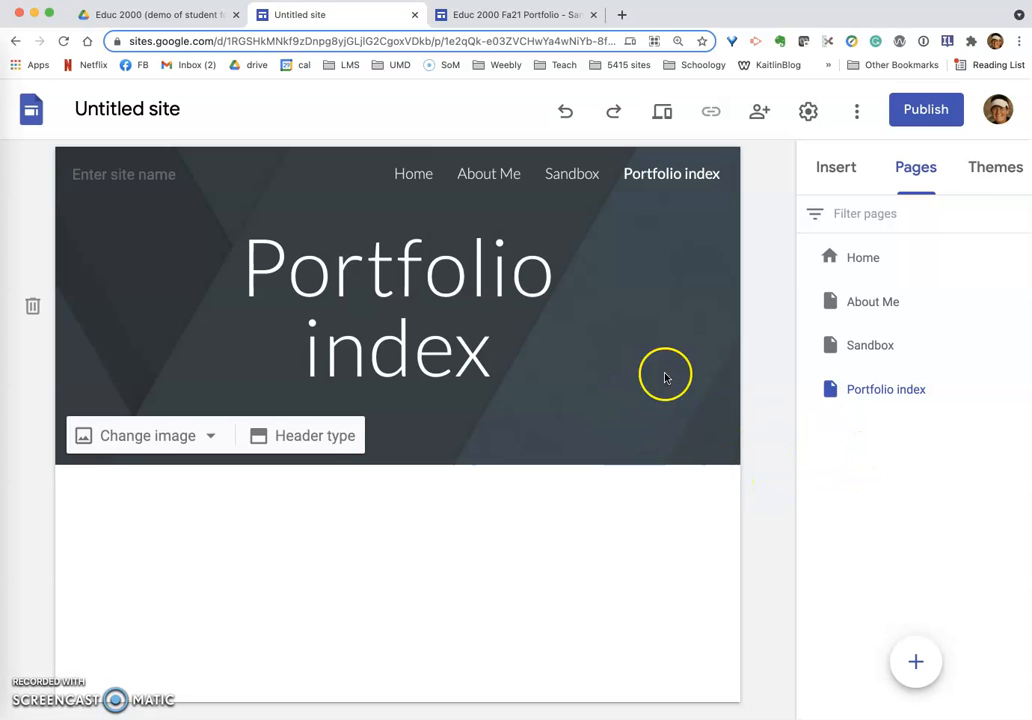
pyautogui.click(842, 174)
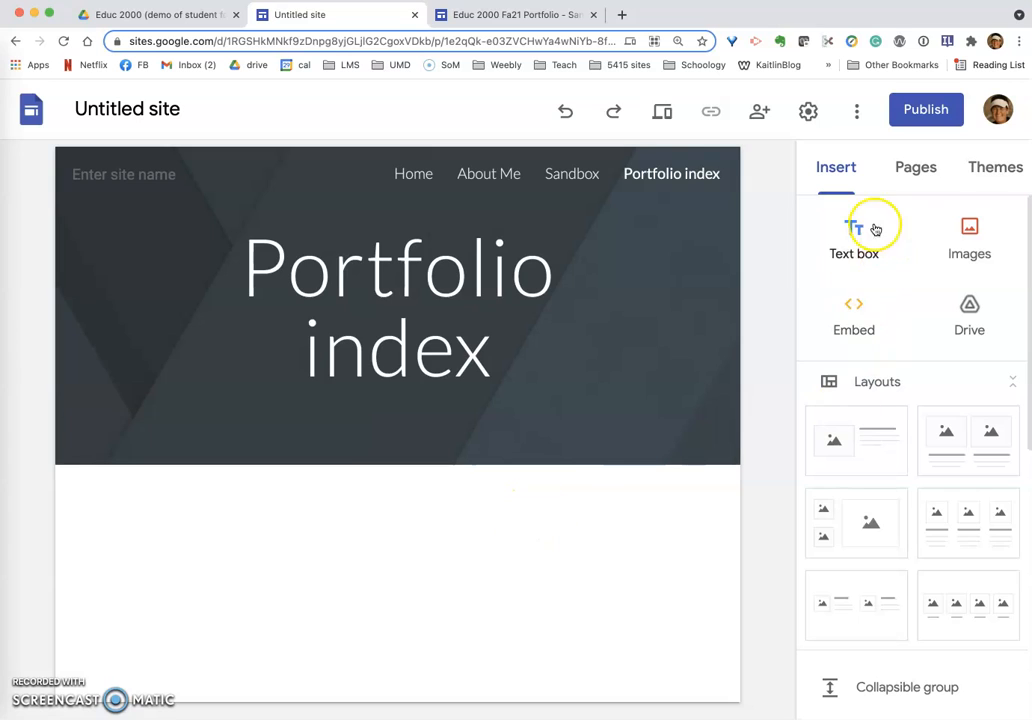
pyautogui.click(855, 232)
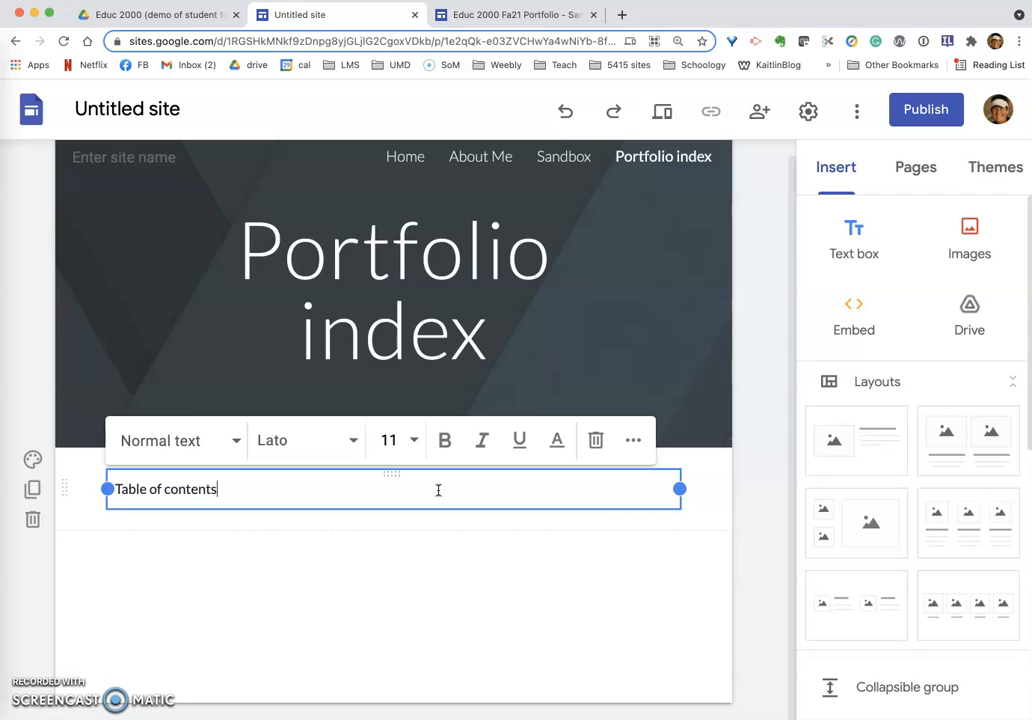
# Replace the text box's content with the "How to navigate my portfolio site" heading and paragraph copied from the sample portfolio's Portfolio Index page
pyautogui.click(548, 18)
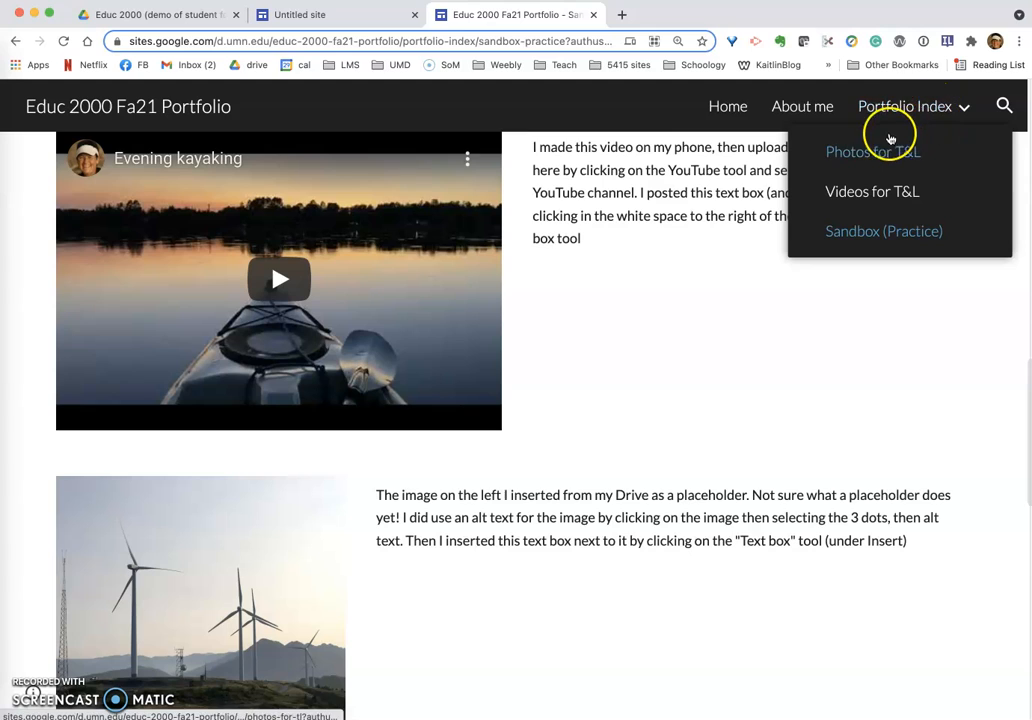
pyautogui.click(901, 110)
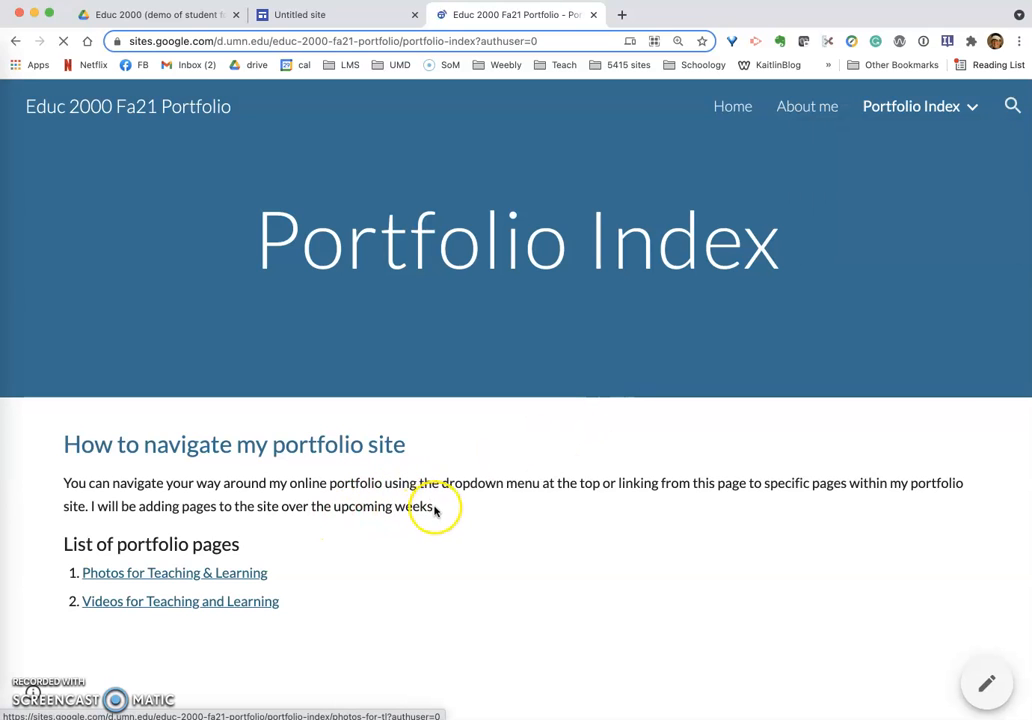
pyautogui.moveTo(433, 507); pyautogui.dragTo(59, 447)
pyautogui.press('super+c')
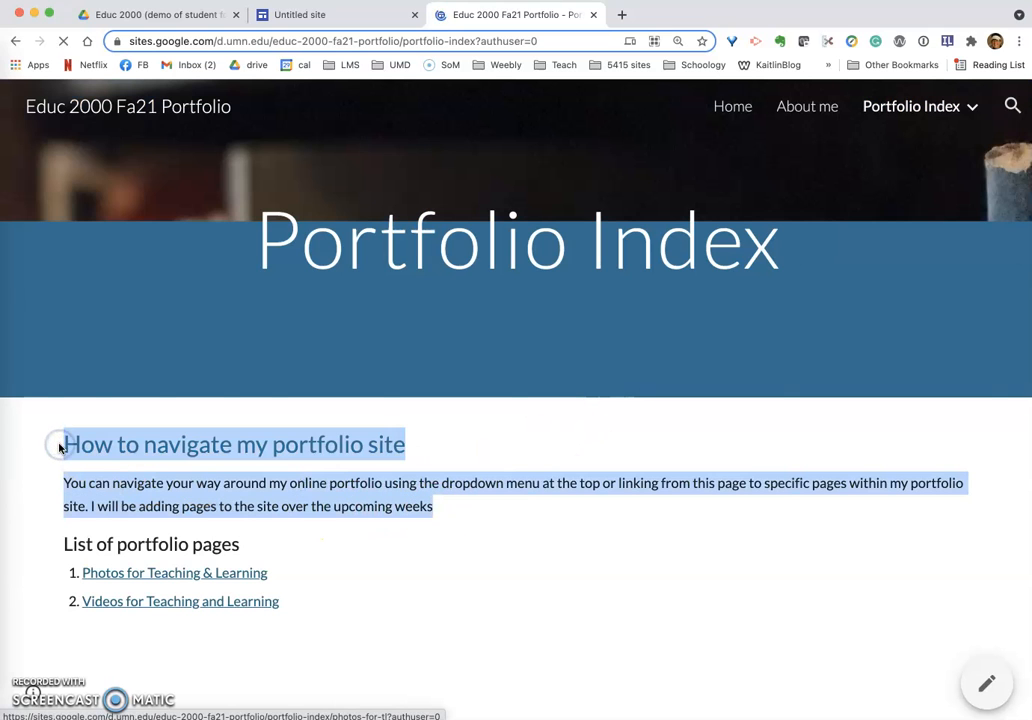
pyautogui.click(305, 15)
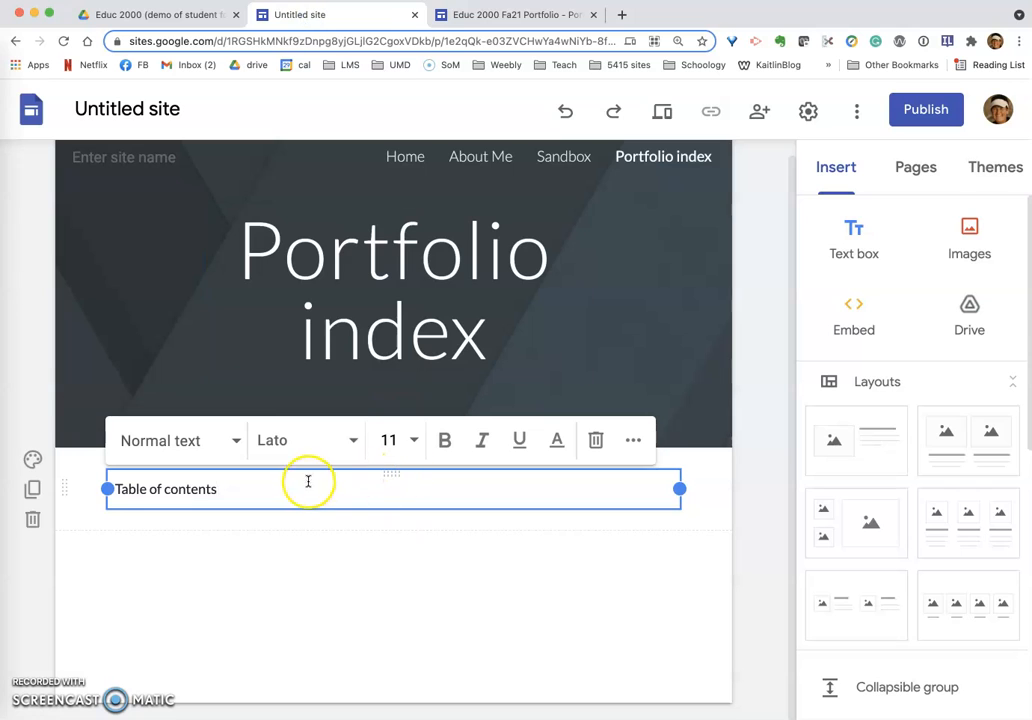
pyautogui.moveTo(258, 488); pyautogui.dragTo(123, 497)
pyautogui.press('super+v')
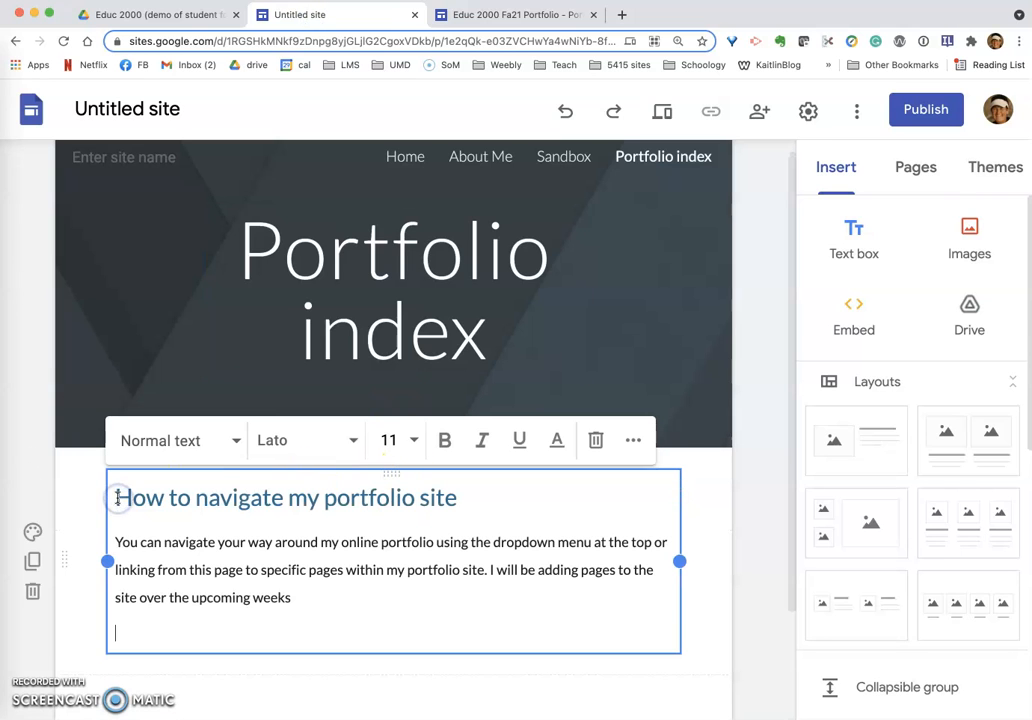
# Copy the "List of portfolio pages" subheading from the sample portfolio into the text box below the navigation paragraph, and check both headings' text styles
pyautogui.click(478, 17)
pyautogui.moveTo(250, 557); pyautogui.dragTo(60, 546)
pyautogui.press('super+c')
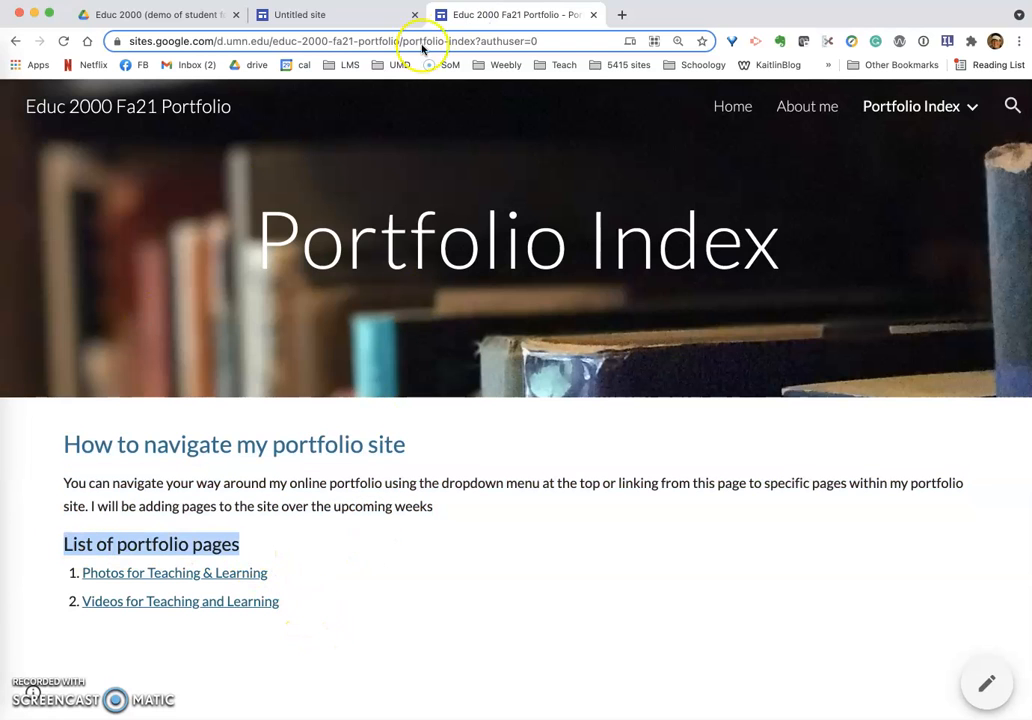
pyautogui.click(346, 17)
pyautogui.click(321, 619)
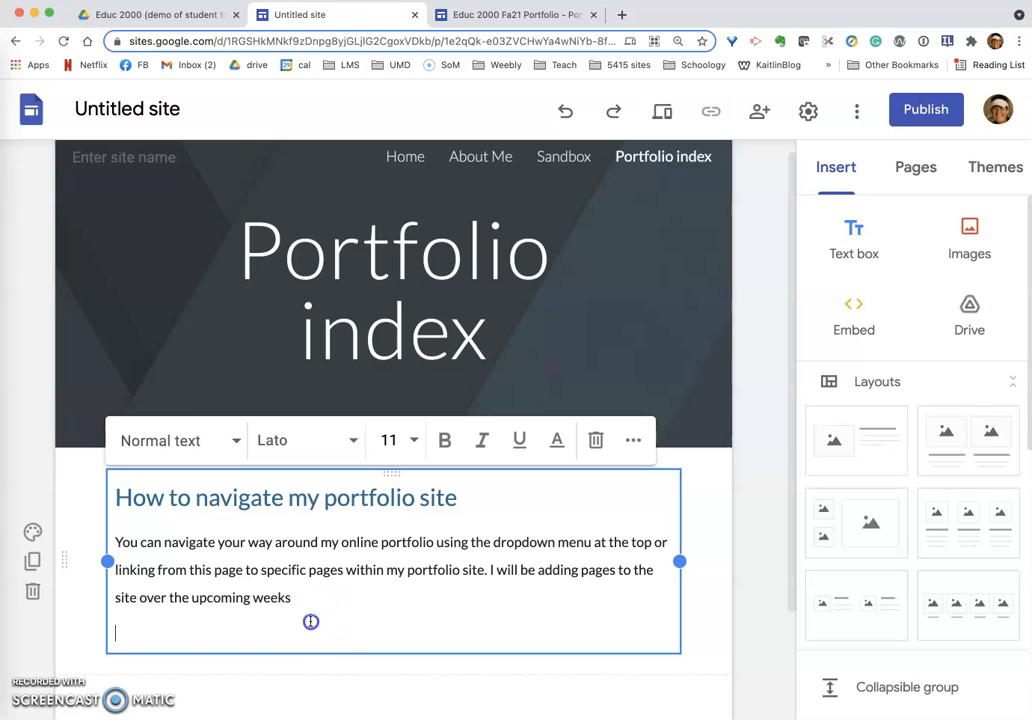
pyautogui.press('super+v')
pyautogui.click(269, 497)
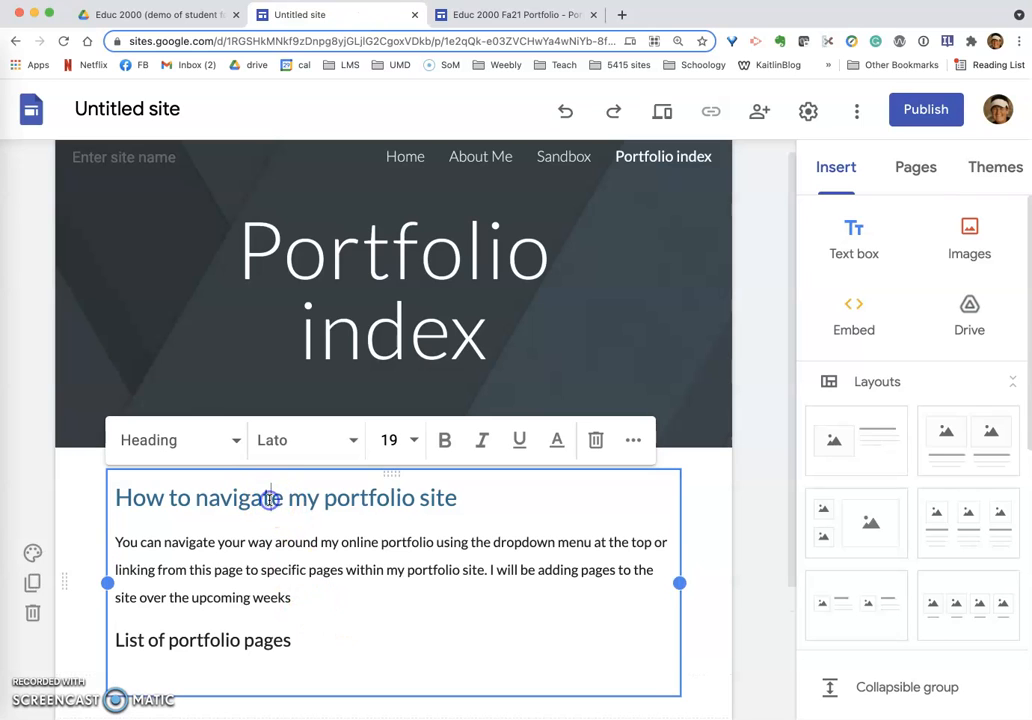
pyautogui.click(246, 641)
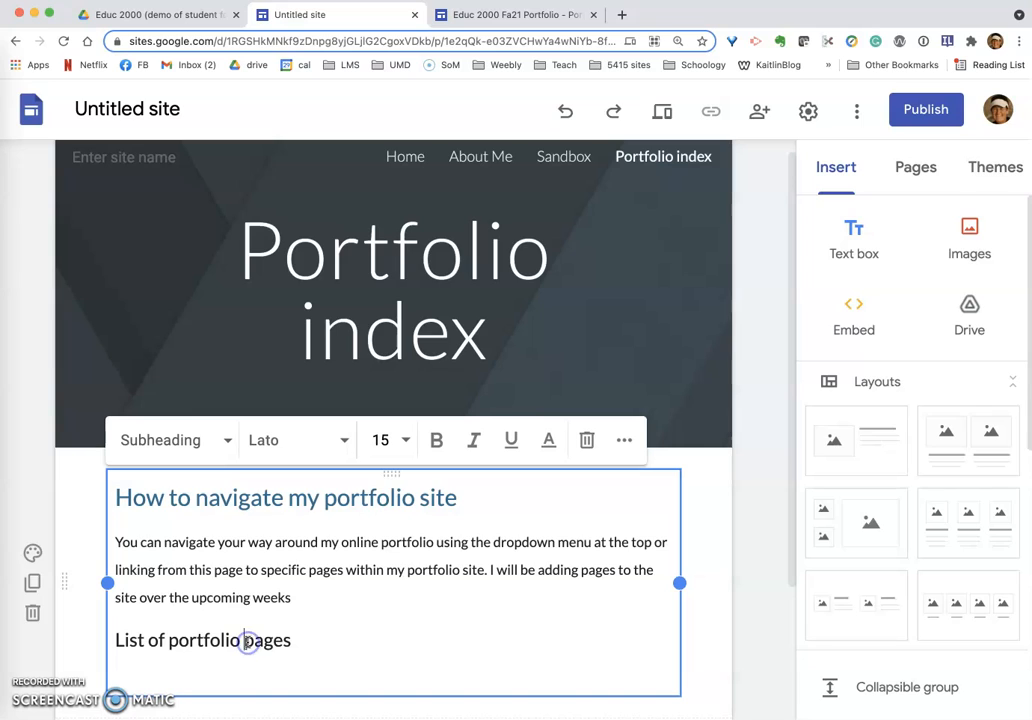
# Add a numbered list under "List of portfolio pages" with "Photos for teaching and learning" and "Videos for teaching and learning"
pyautogui.click(318, 650)
pyautogui.press('Return')
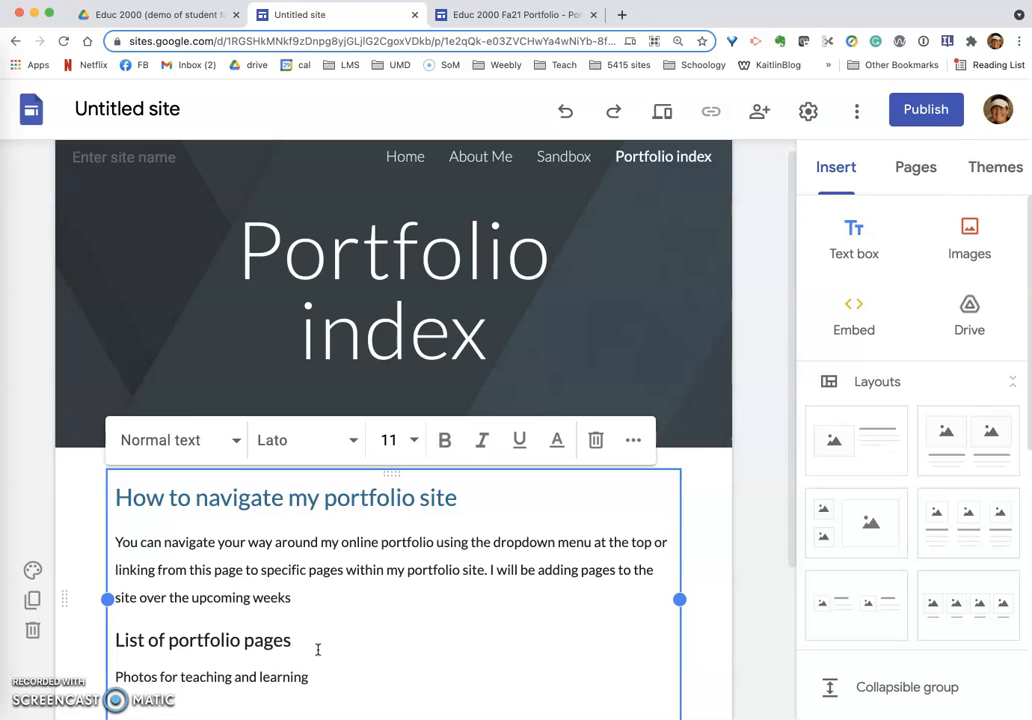
pyautogui.click(640, 441)
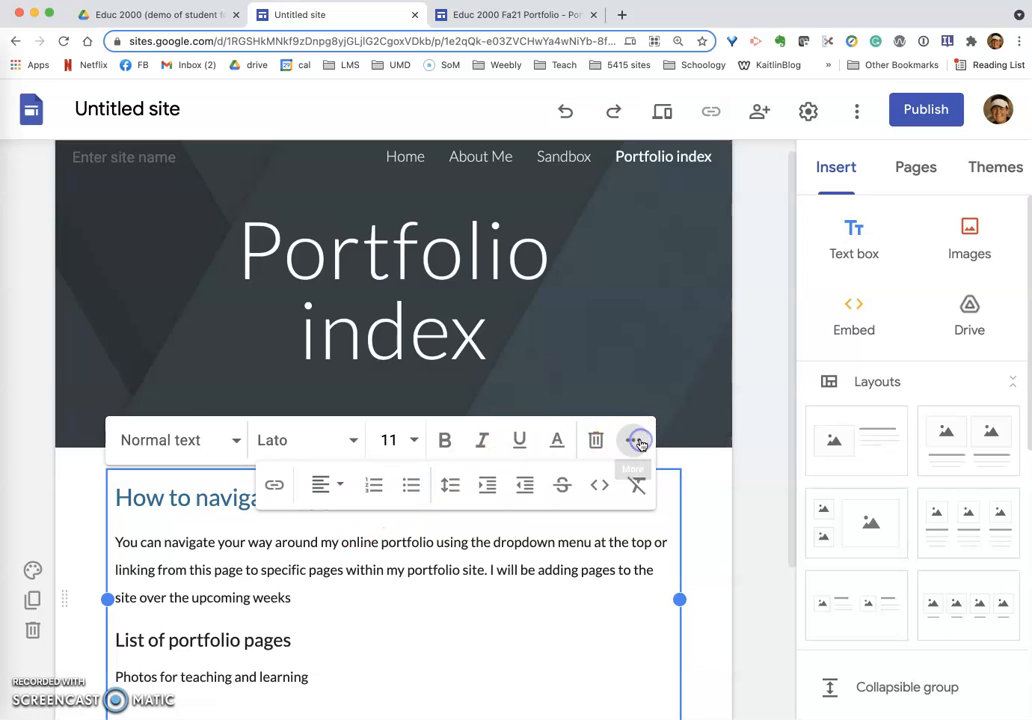
pyautogui.click(375, 487)
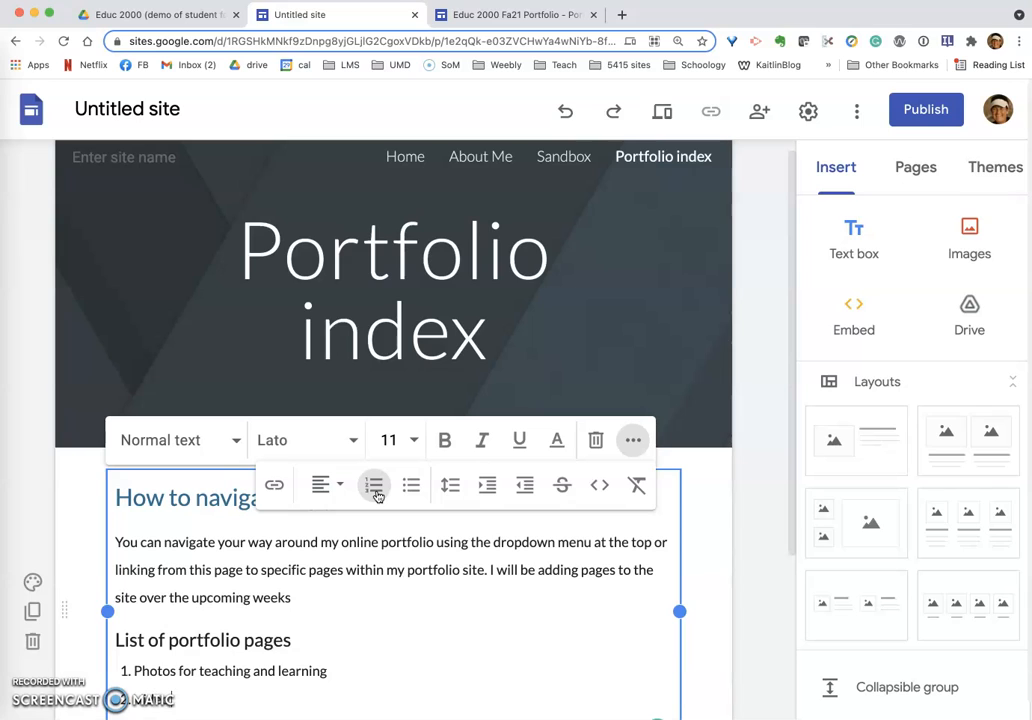
pyautogui.write('teaching and learning')
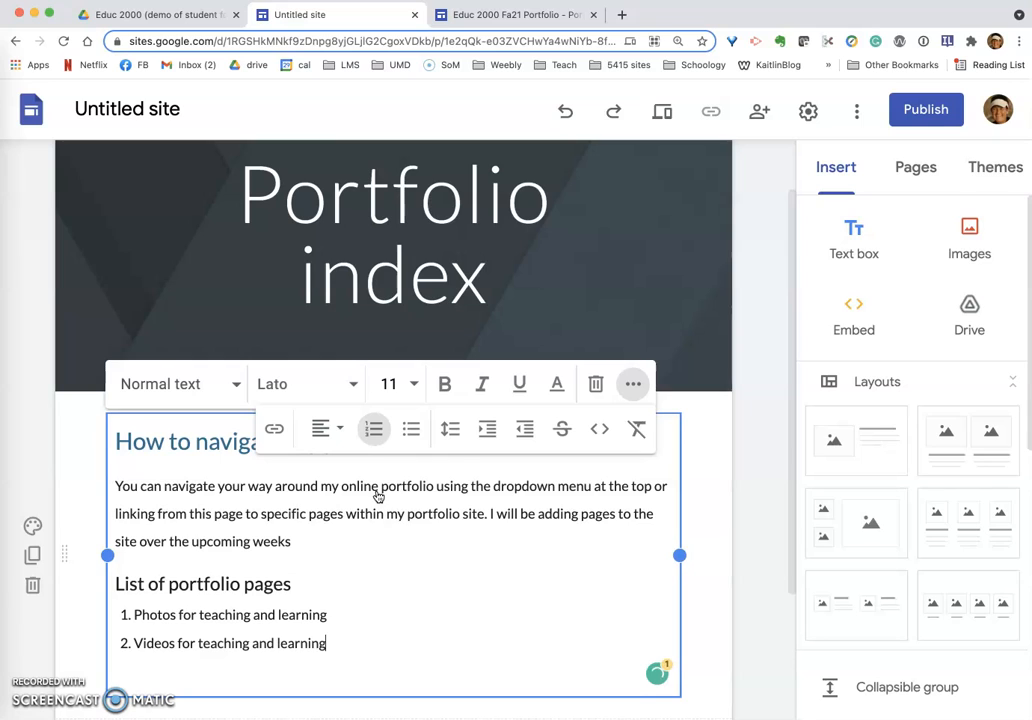
pyautogui.click(442, 636)
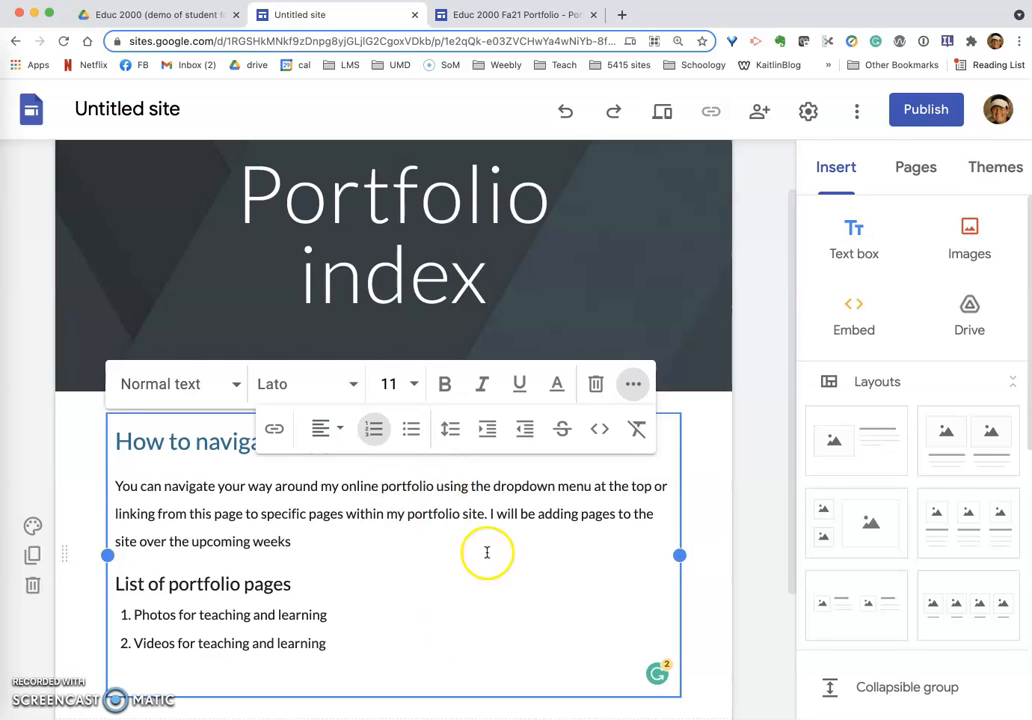
# Add a subpage named "Photos for T&L" under the Portfolio index page
pyautogui.click(910, 172)
pyautogui.moveTo(934, 410)
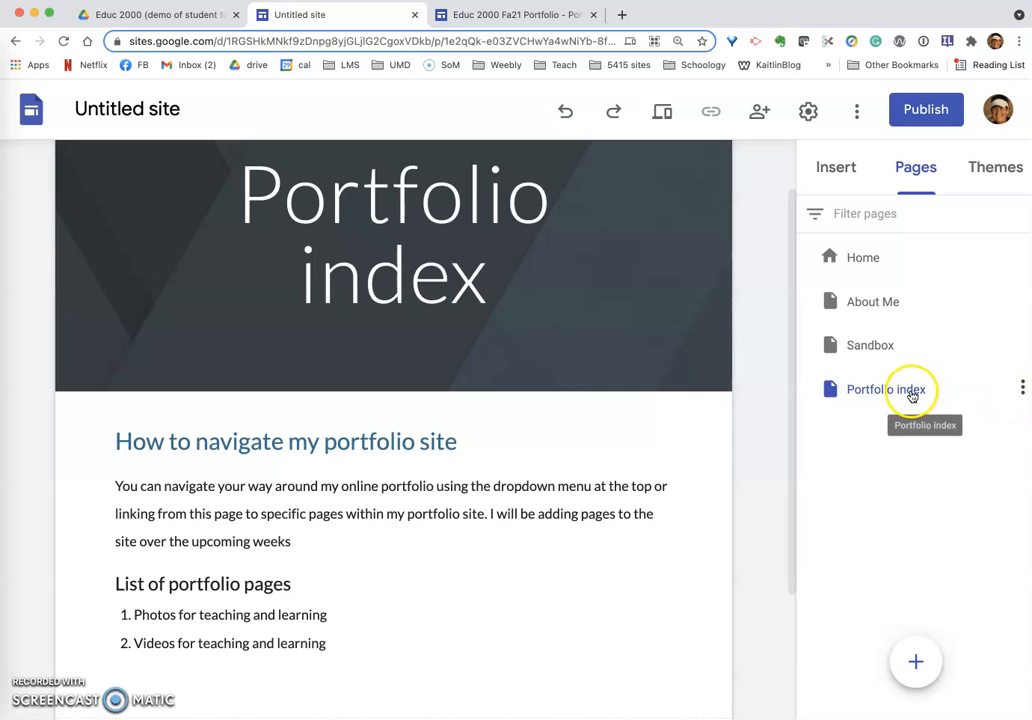
pyautogui.click(1022, 390)
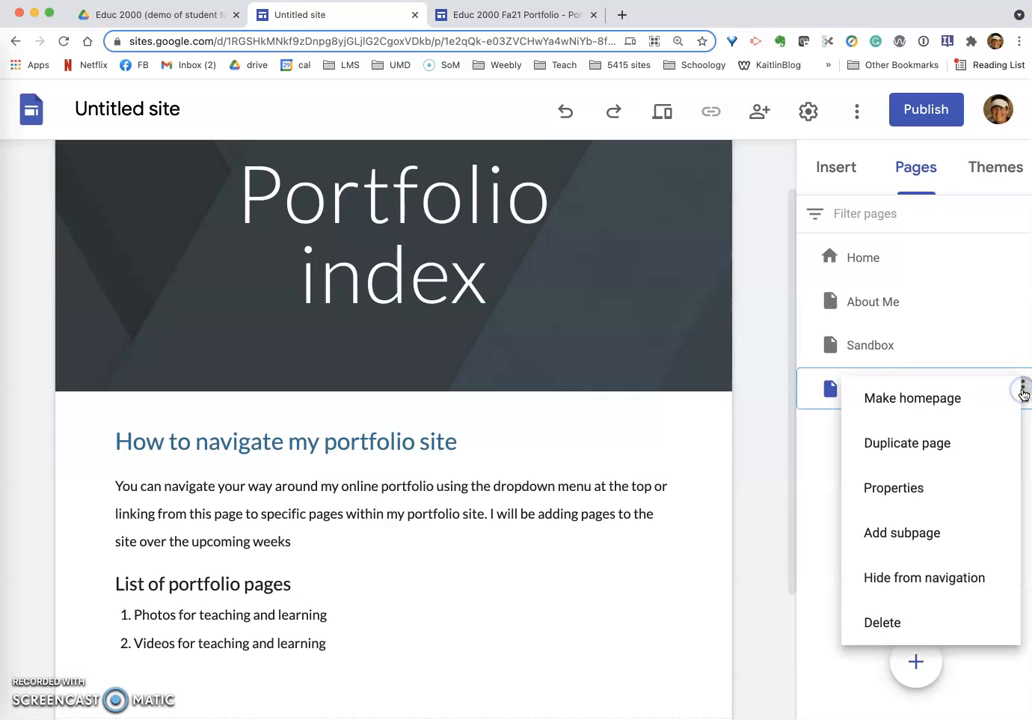
pyautogui.click(931, 534)
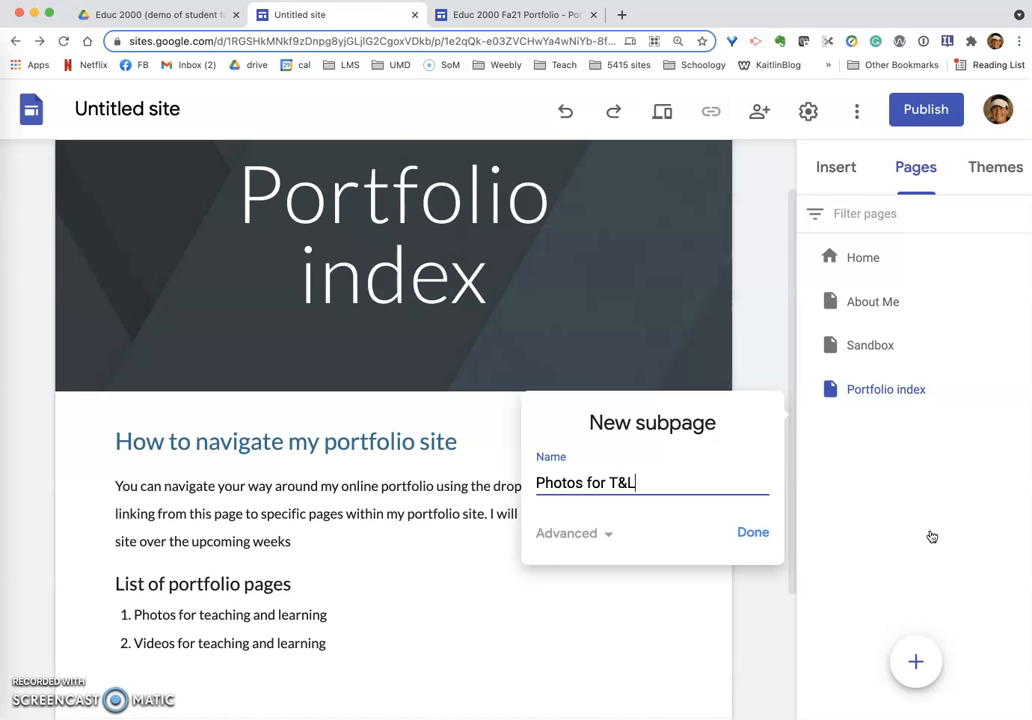
pyautogui.click(751, 534)
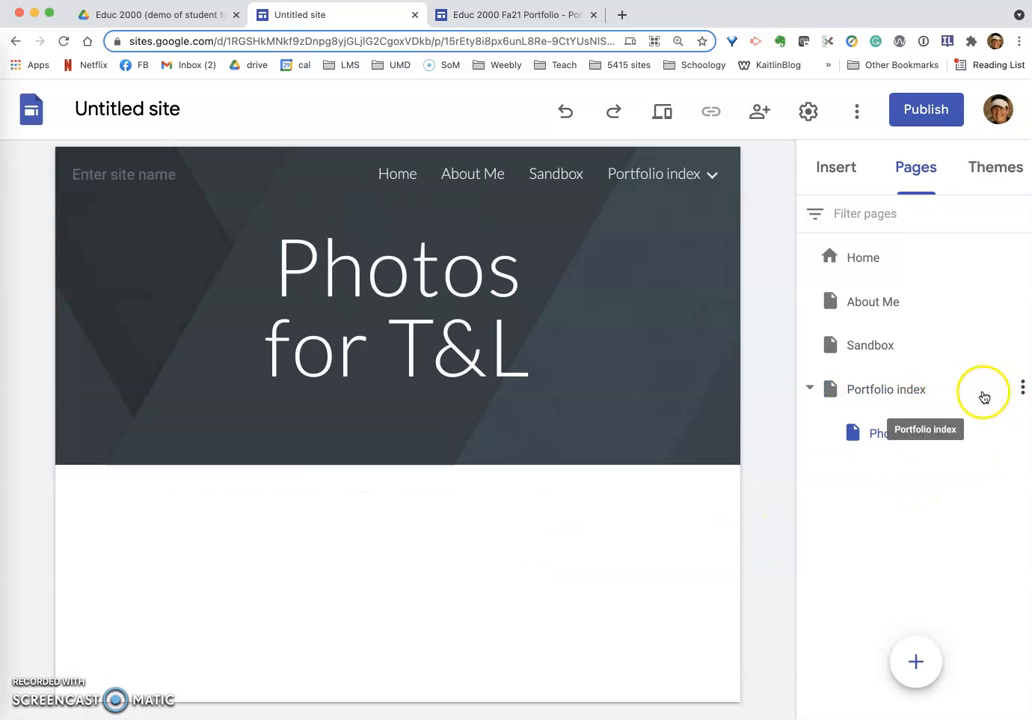
# Add a second subpage named "Videos for T&L" under the Portfolio index page
pyautogui.click(1023, 390)
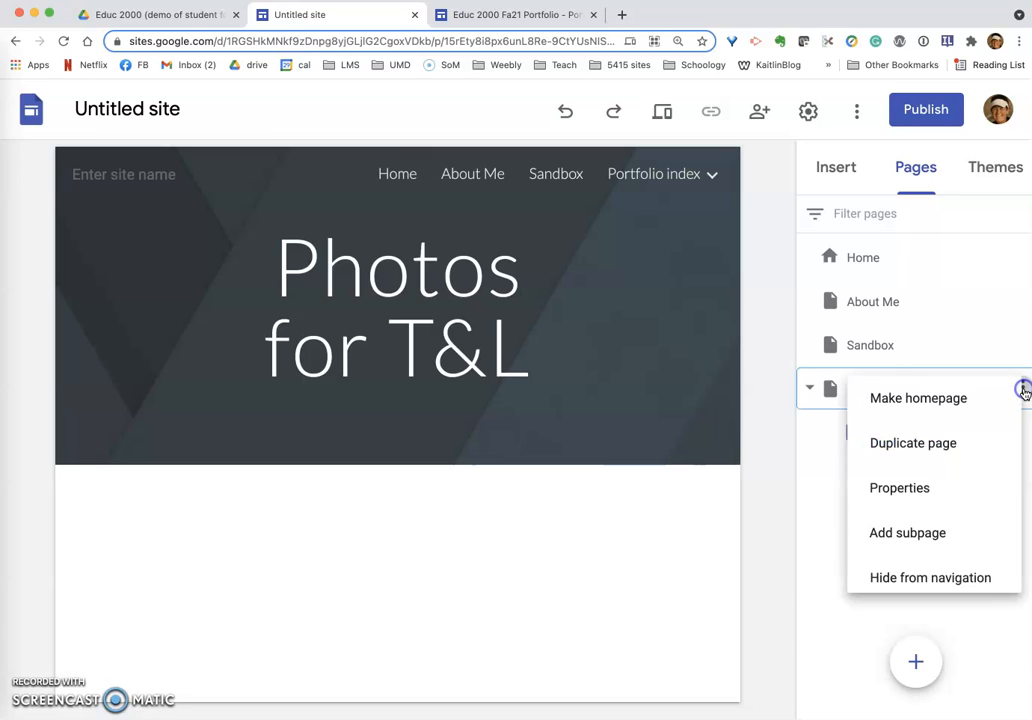
pyautogui.click(923, 540)
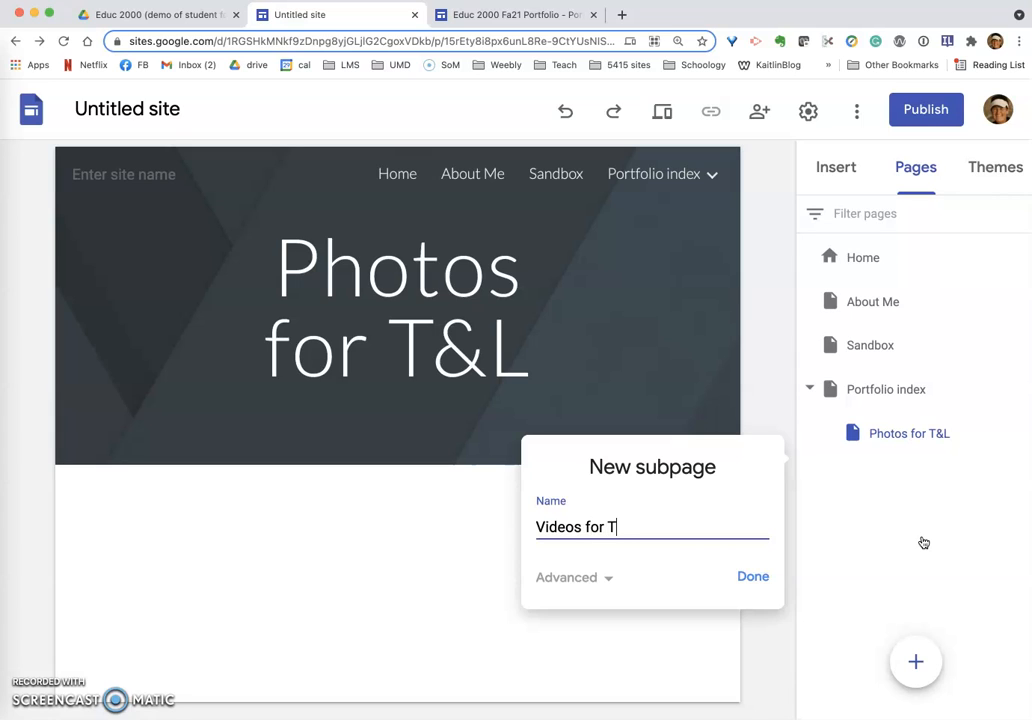
pyautogui.write('Videos for T&L')
pyautogui.click(755, 576)
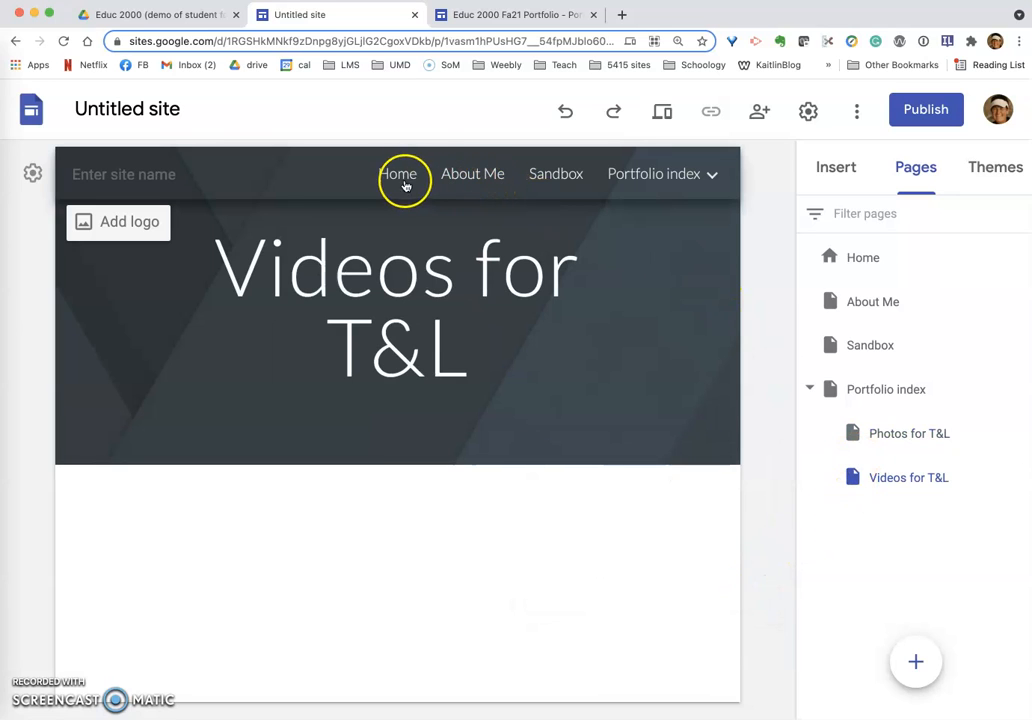
# Check the subpages offered under Portfolio index in the site's navigation
pyautogui.moveTo(652, 184)
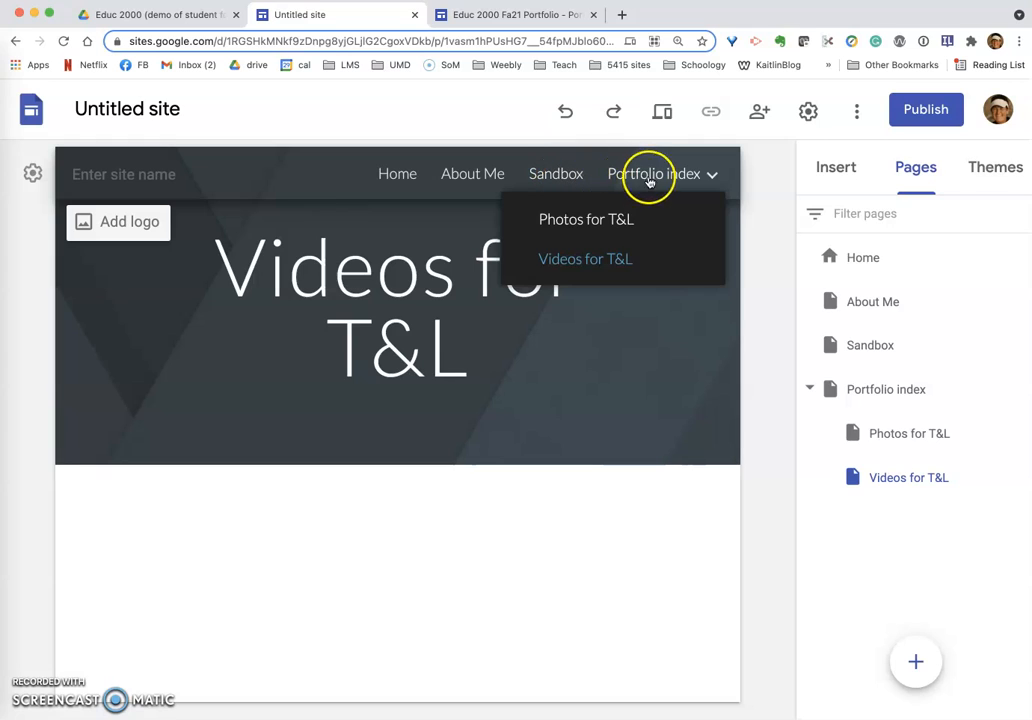
pyautogui.click(712, 178)
pyautogui.click(712, 178)
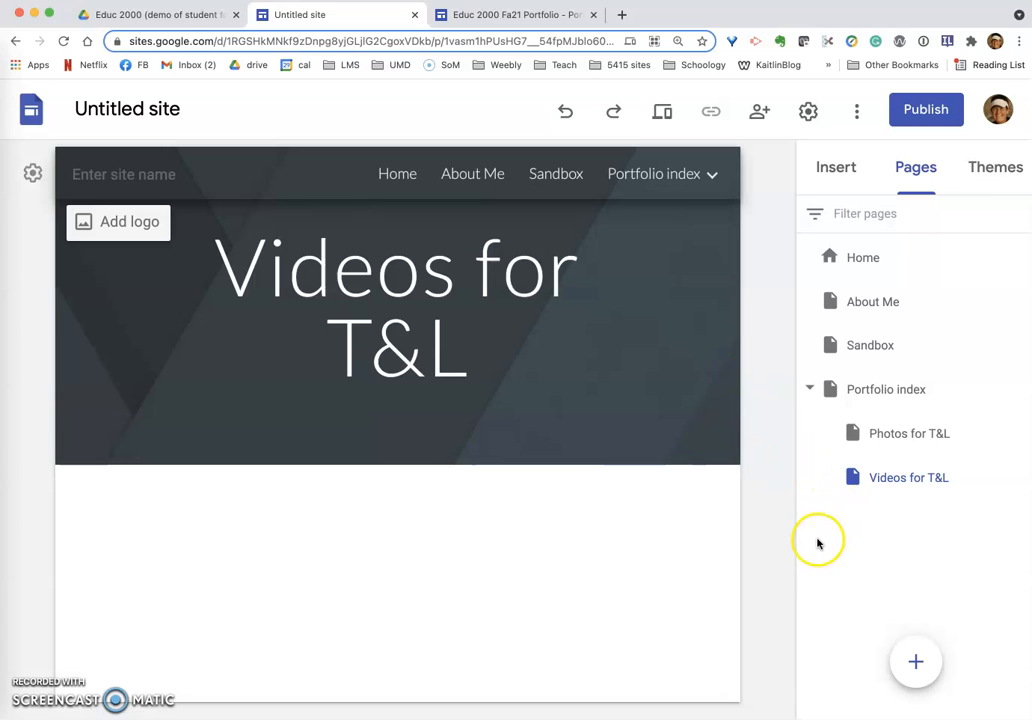
# On the Portfolio index page, link the list item "Photos for teaching and learning" to the Photos for T&L page
pyautogui.click(860, 392)
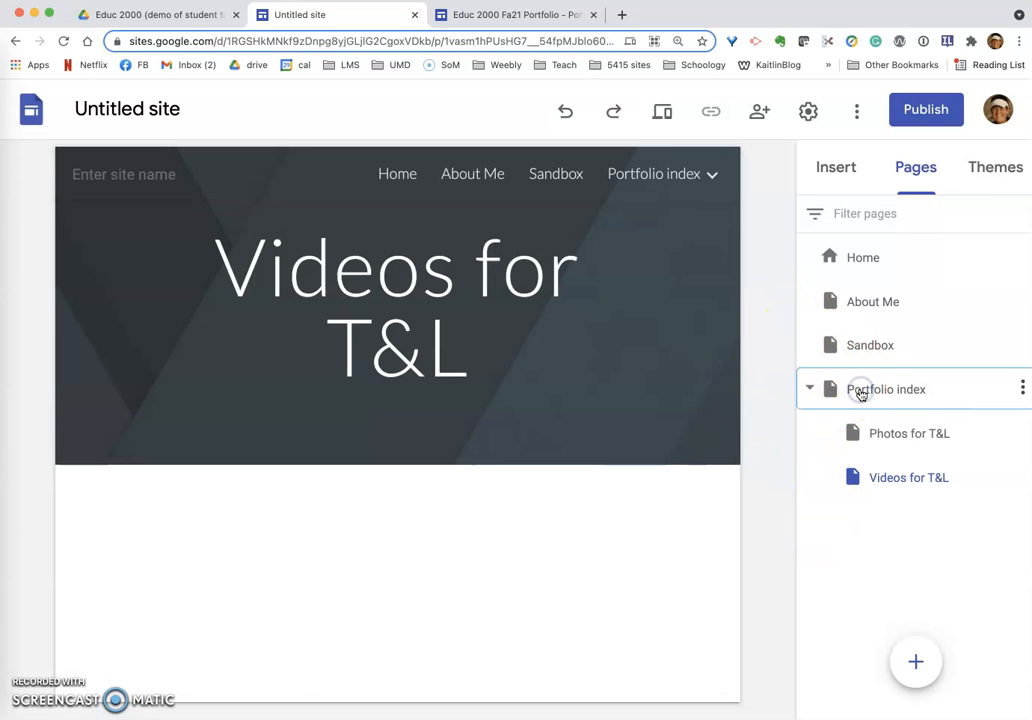
pyautogui.scroll(-2, 510, 540)
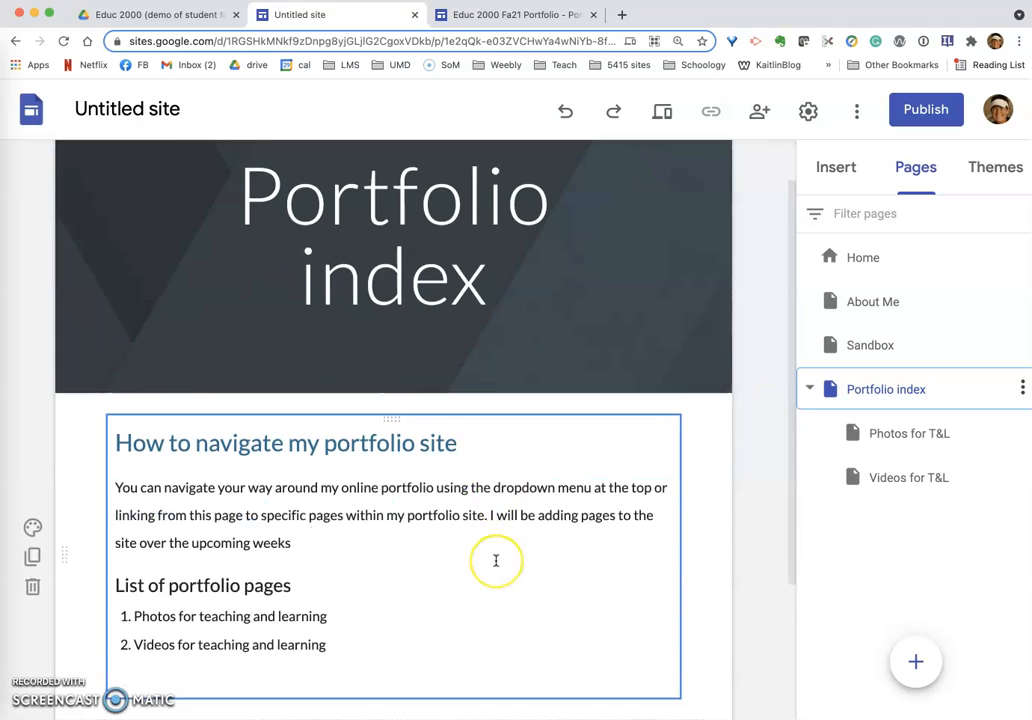
pyautogui.moveTo(325, 585); pyautogui.dragTo(131, 585)
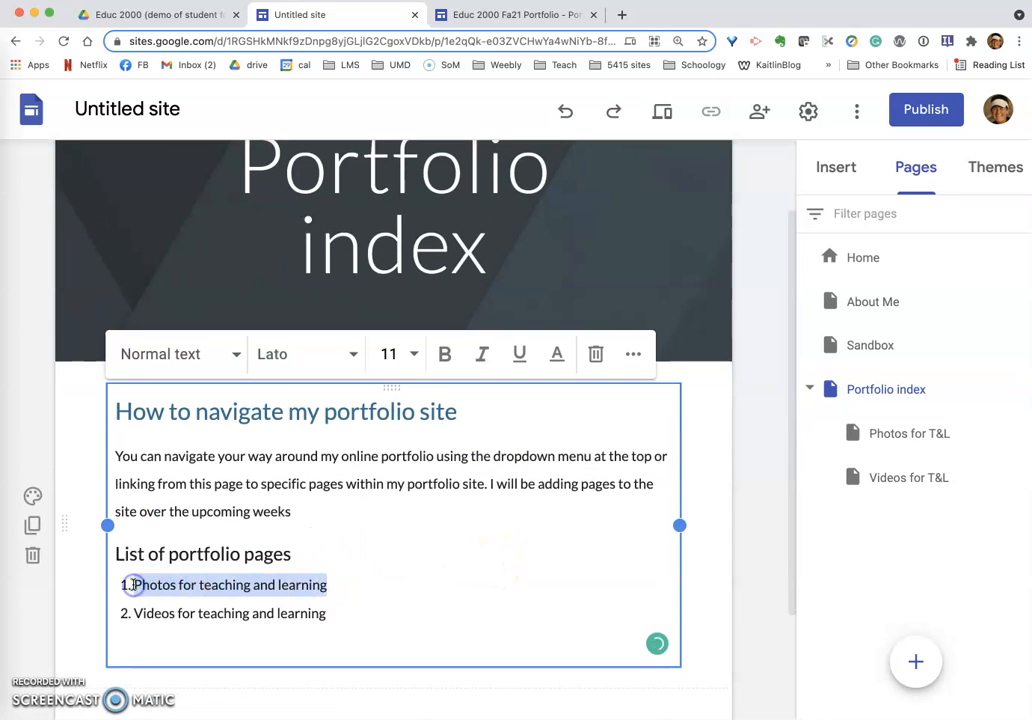
pyautogui.click(630, 354)
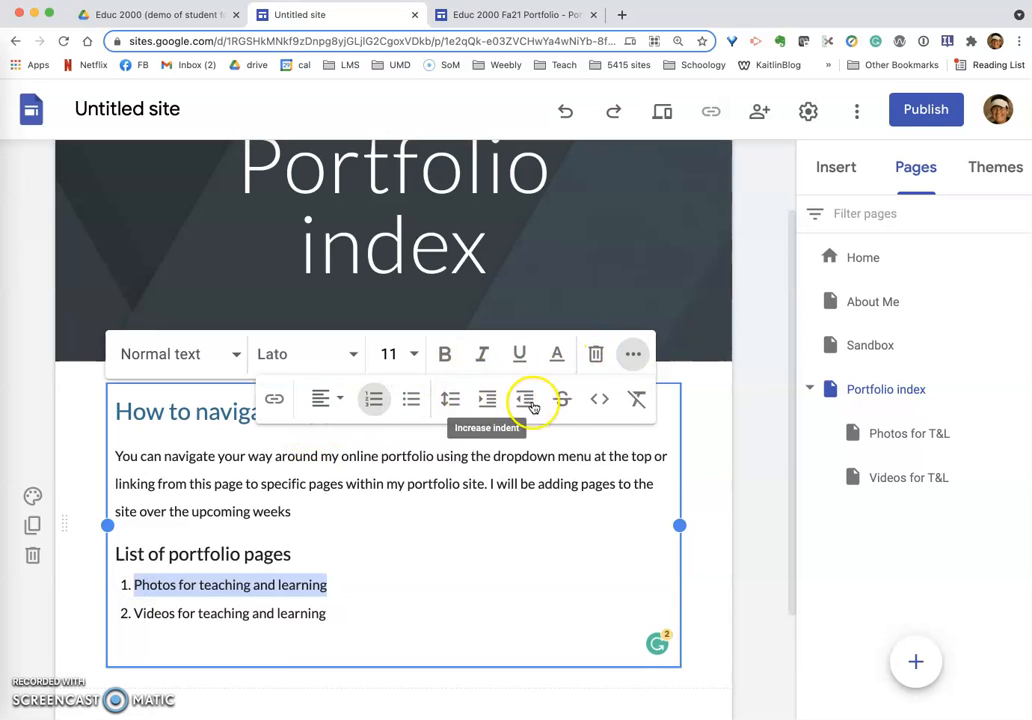
pyautogui.click(278, 404)
pyautogui.scroll(-1, 260, 640)
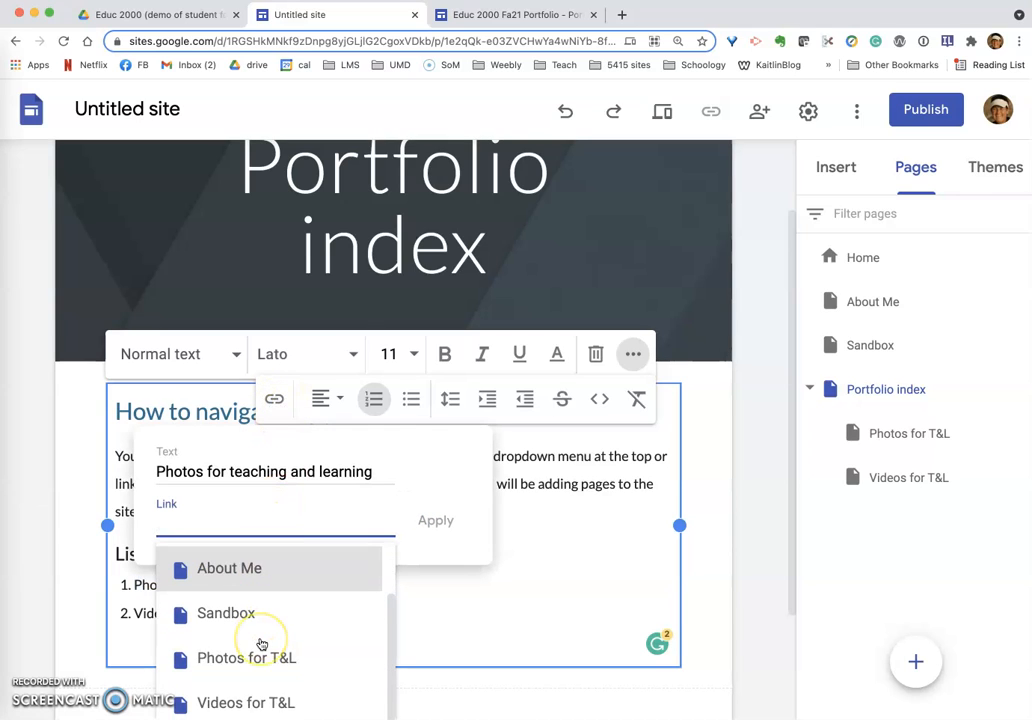
pyautogui.click(249, 665)
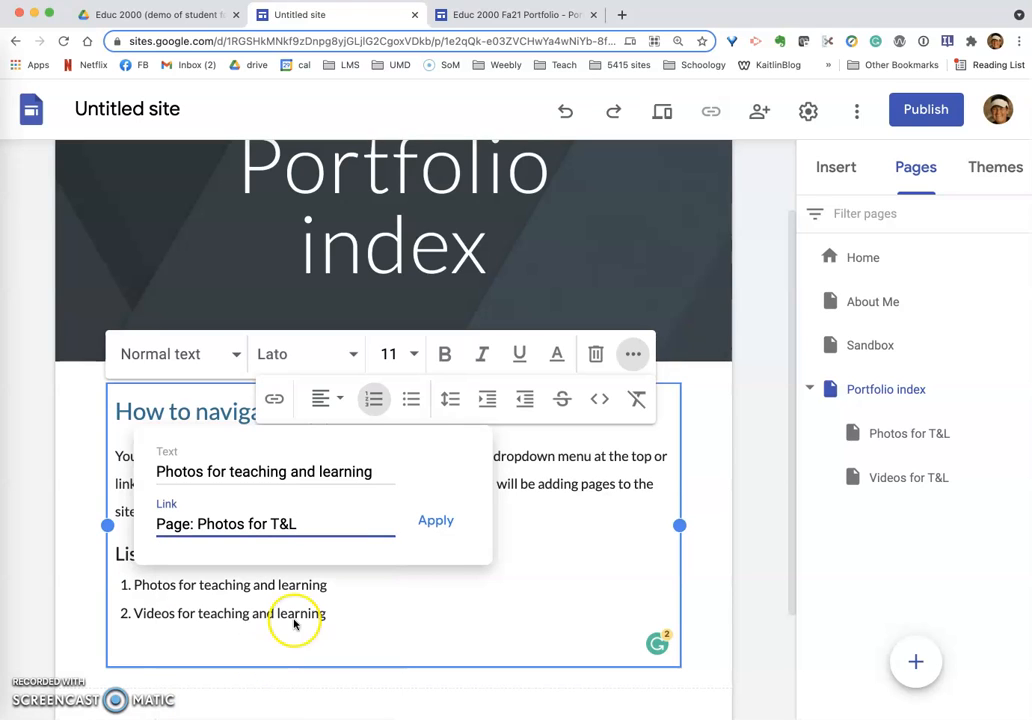
pyautogui.click(441, 520)
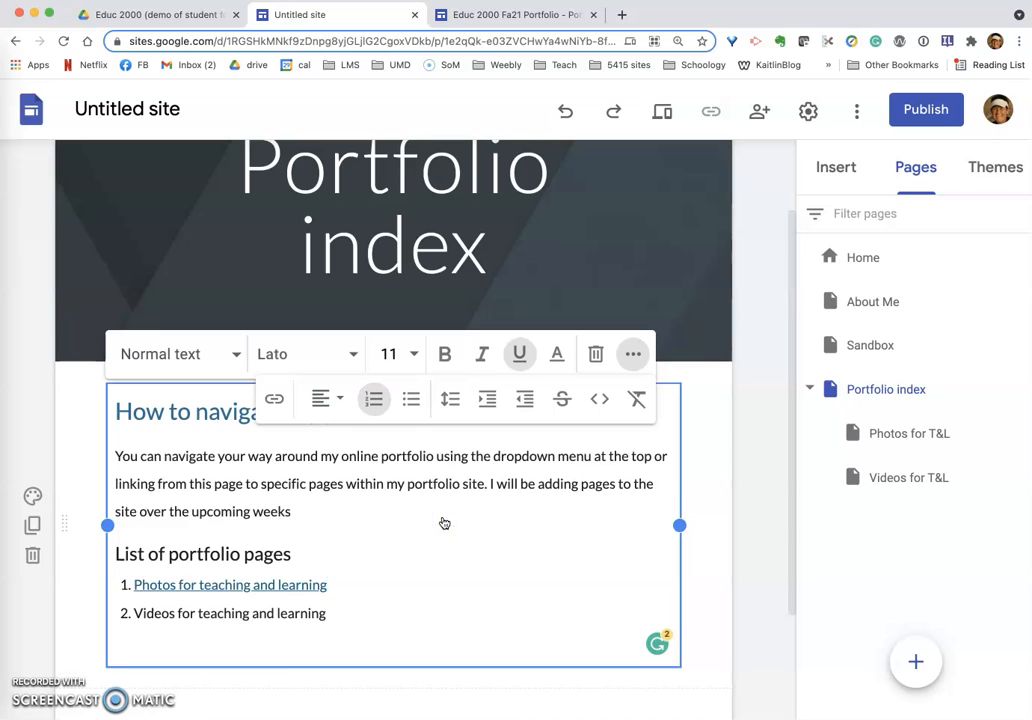
# Link the list item "Videos for teaching and learning" to the Videos for T&L page
pyautogui.moveTo(326, 615); pyautogui.dragTo(130, 617)
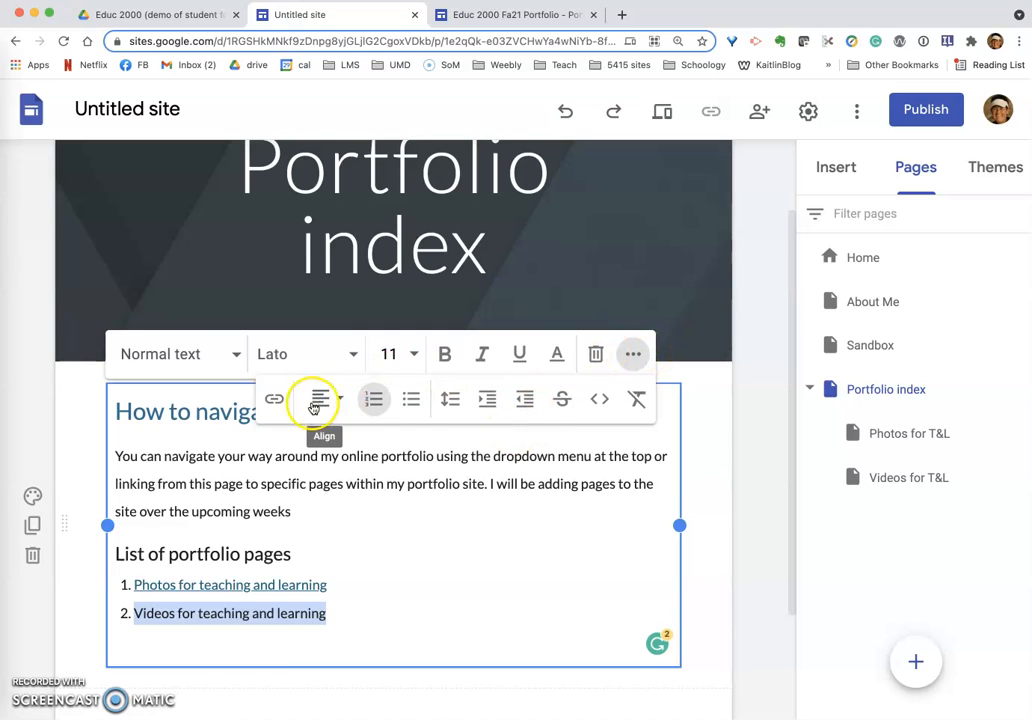
pyautogui.click(277, 408)
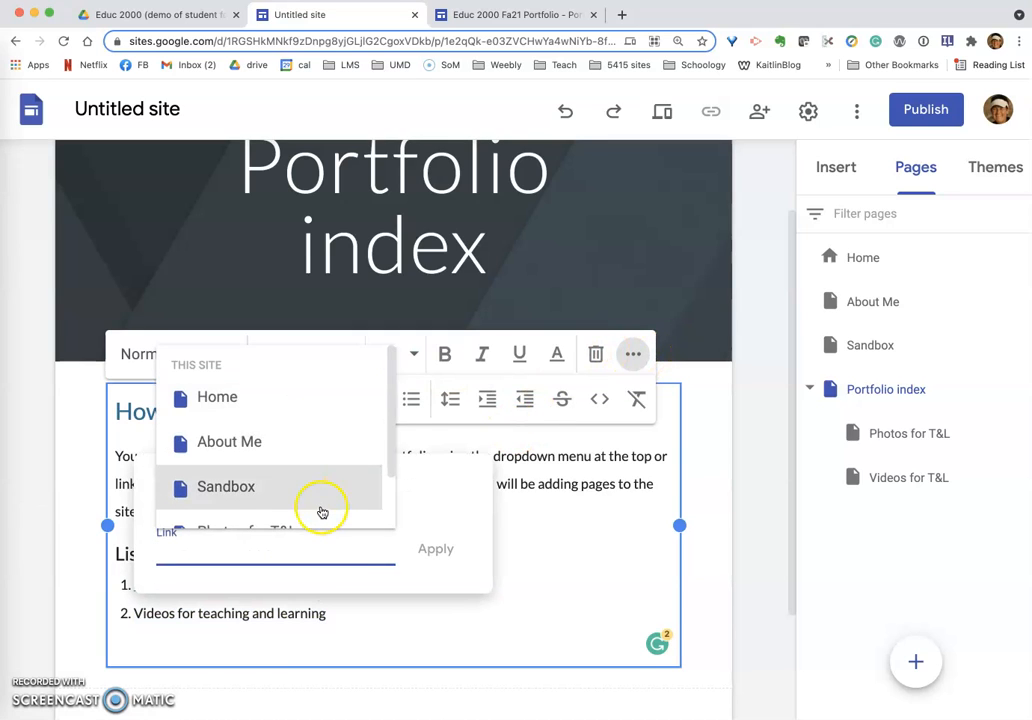
pyautogui.scroll(-2, 322, 508)
pyautogui.click(270, 508)
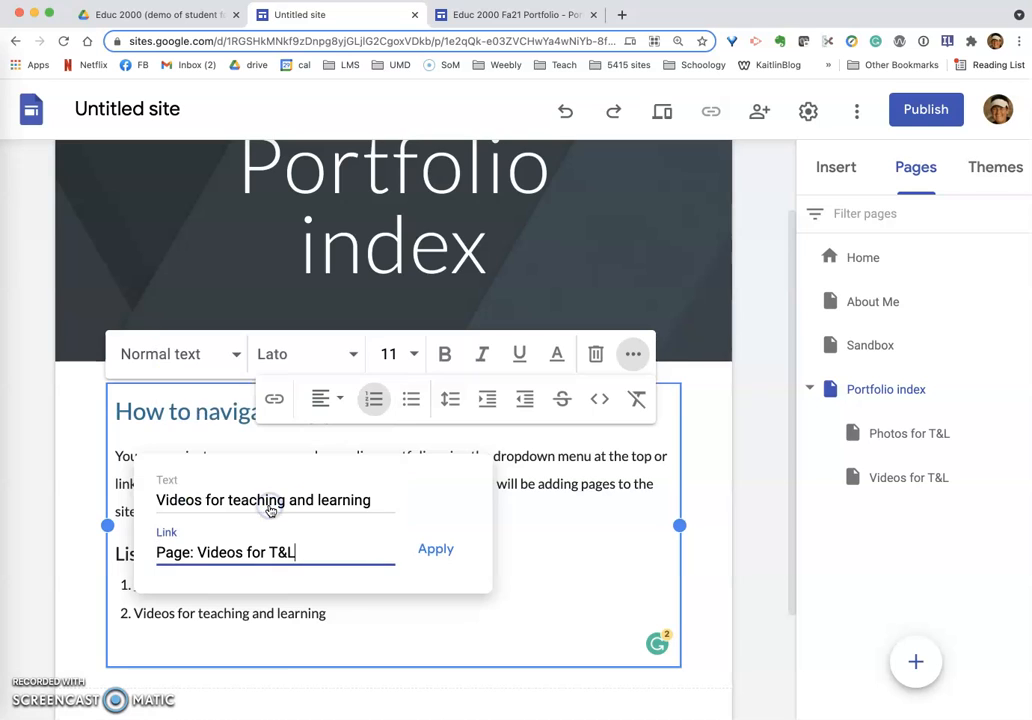
pyautogui.click(440, 552)
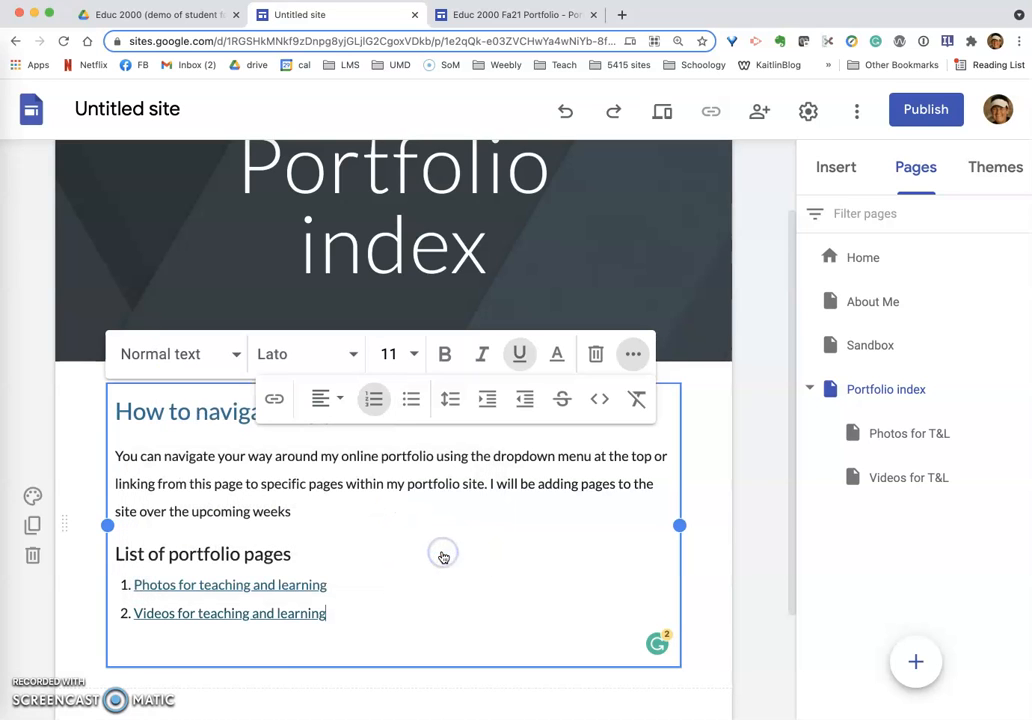
pyautogui.click(714, 648)
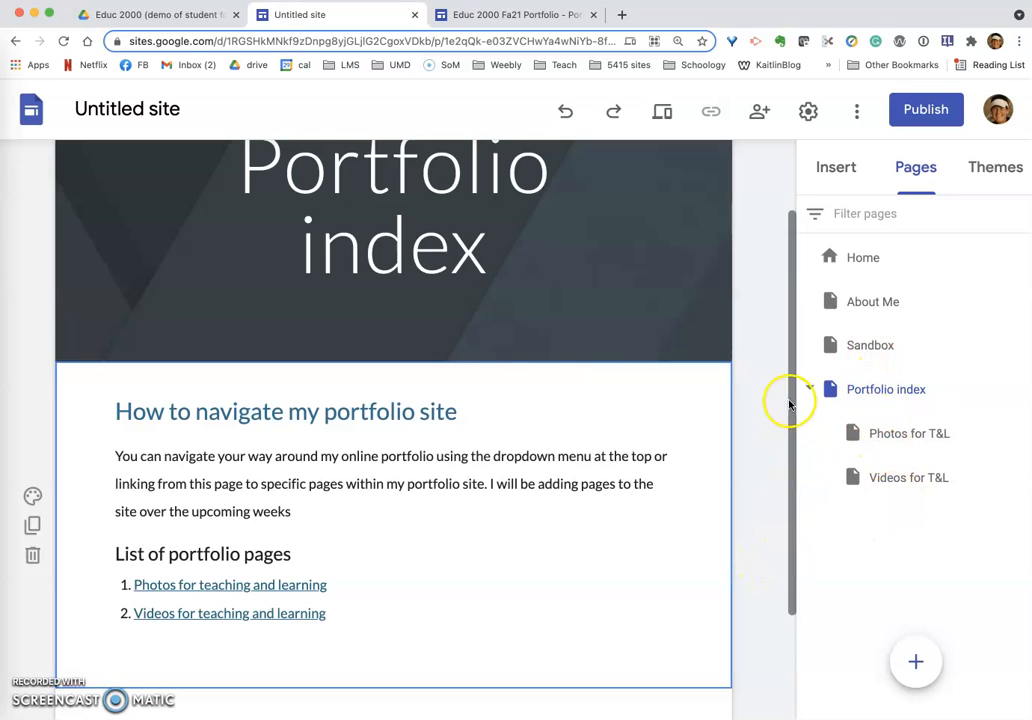
# Compare the site's Sandbox page with the Sandbox (Practice) page of the sample portfolio, and return to the site being edited
pyautogui.click(872, 347)
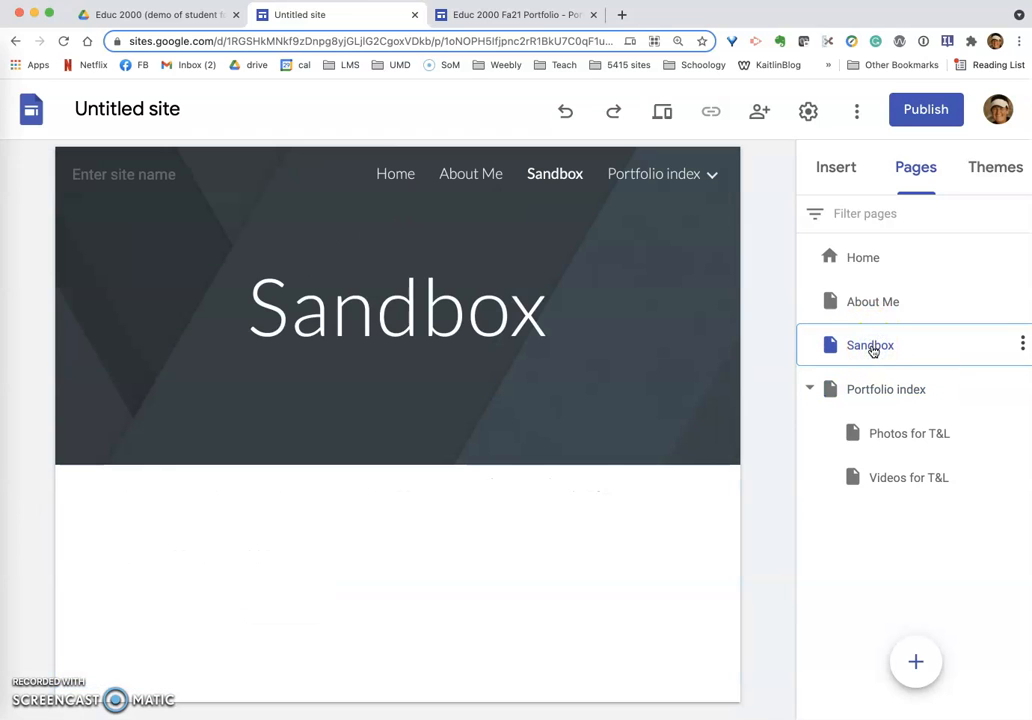
pyautogui.click(498, 17)
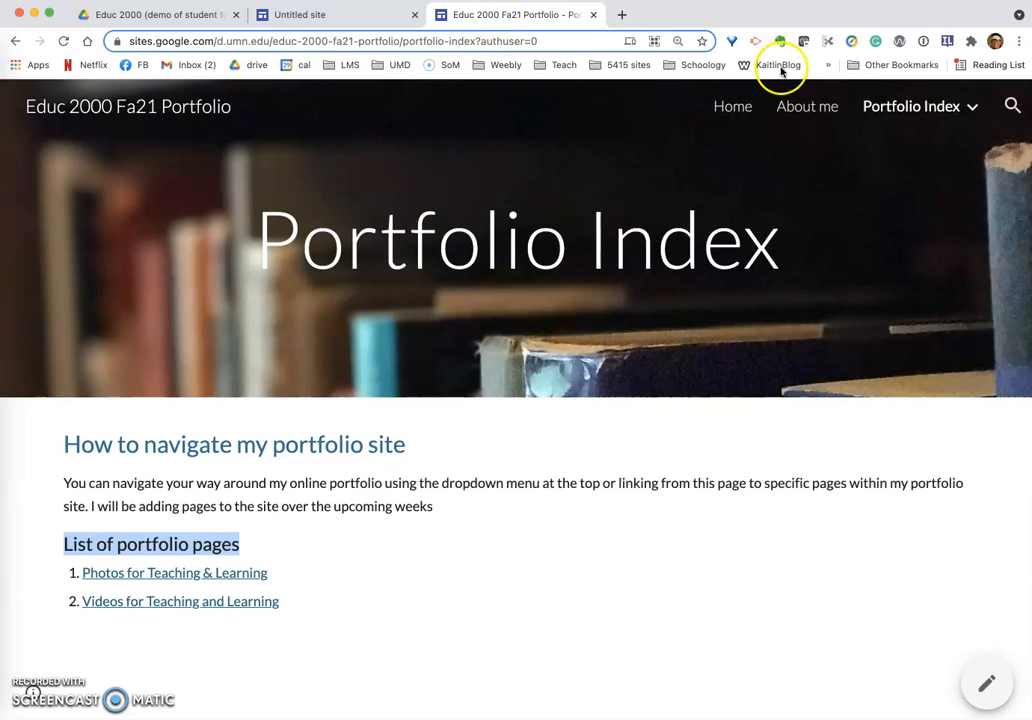
pyautogui.moveTo(917, 113)
pyautogui.click(879, 232)
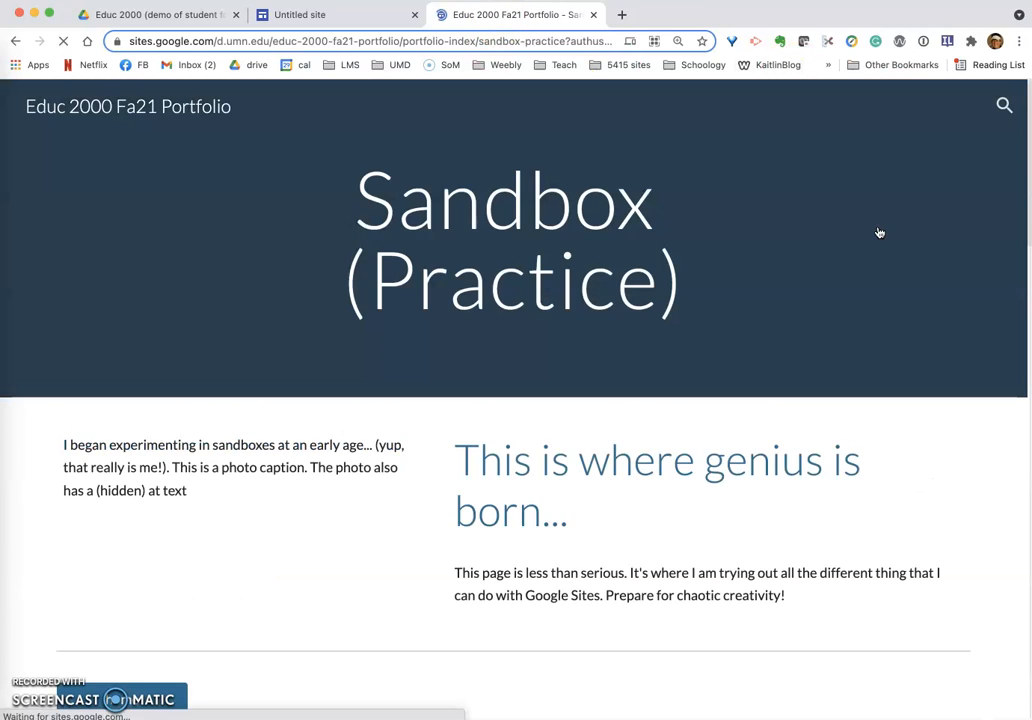
pyautogui.click(354, 18)
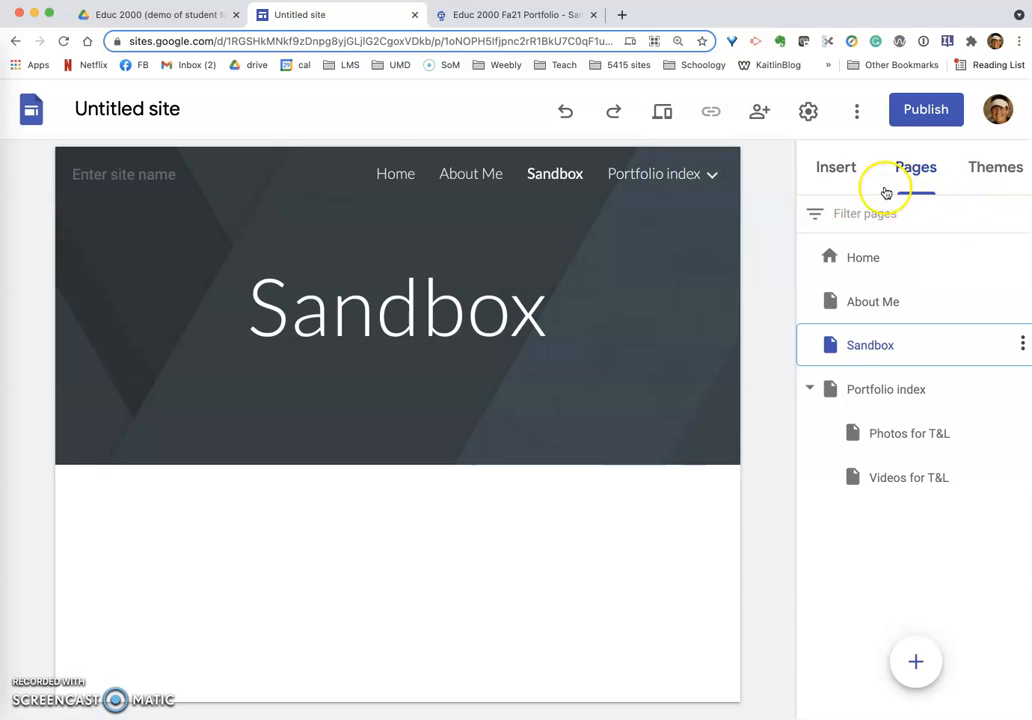
# Open the Home page and name the untitled site with the owner's full name followed by "Portfolio"
pyautogui.click(865, 259)
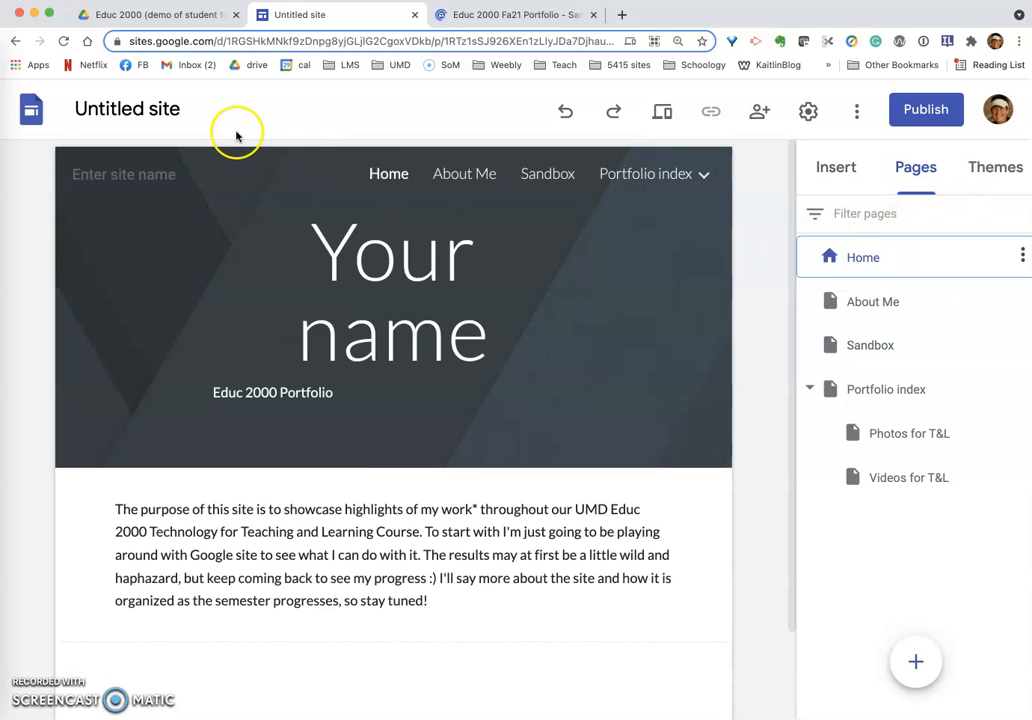
pyautogui.click(144, 108)
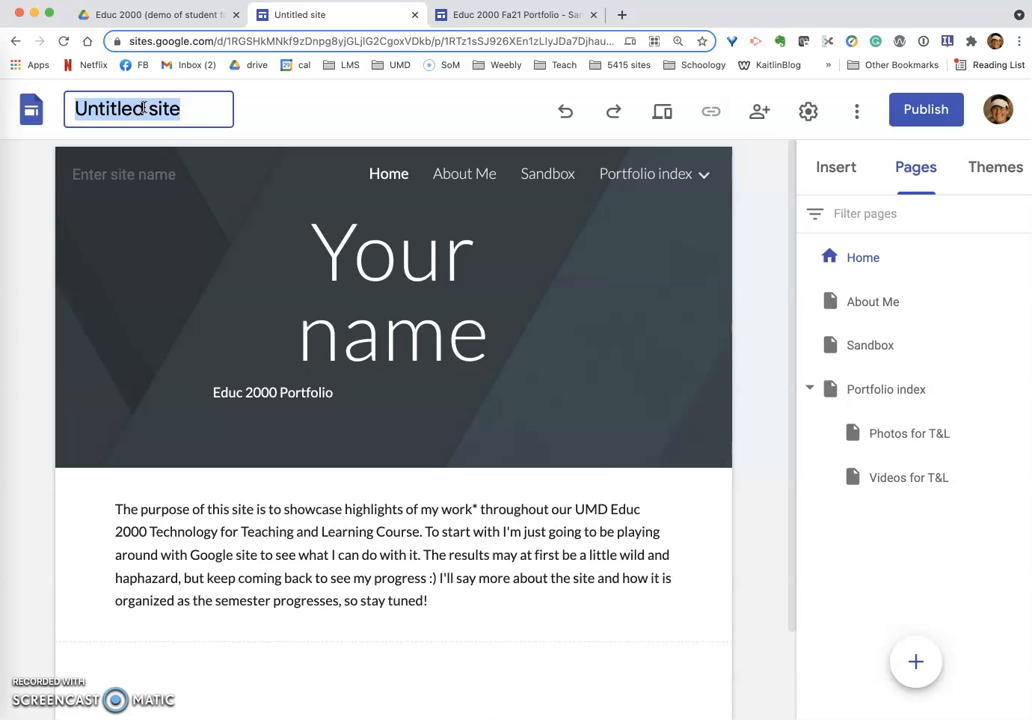
pyautogui.write('Snowy')
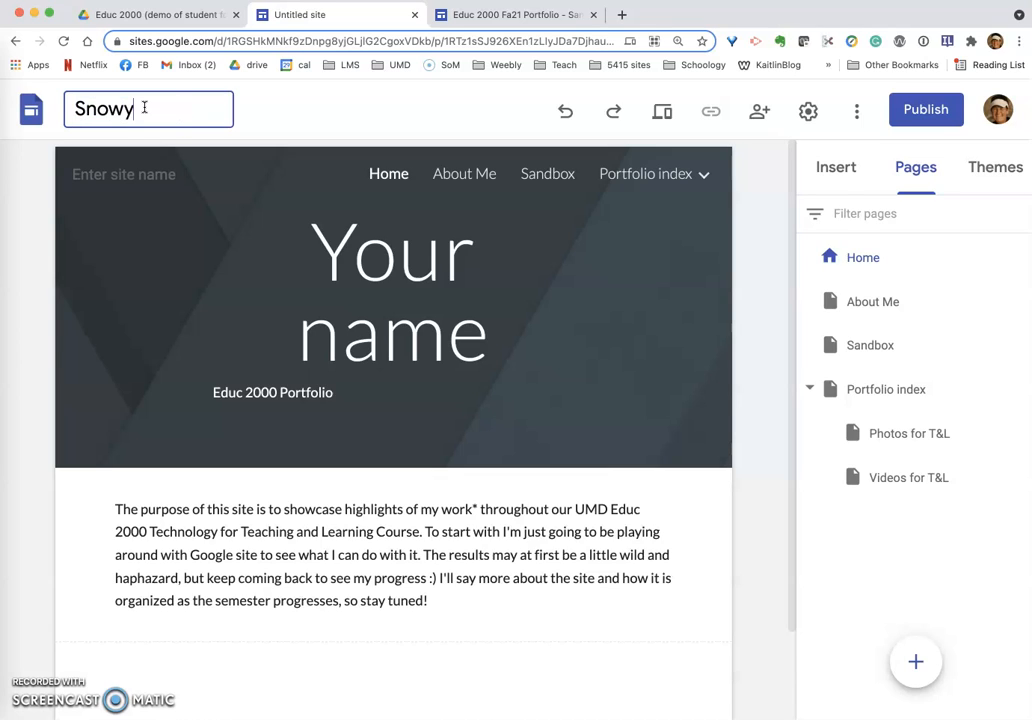
pyautogui.write(' Mongan-M')
pyautogui.write('a')
pyautogui.press('BackSpace')
pyautogui.press('BackSpace')
pyautogui.write('Rallis')
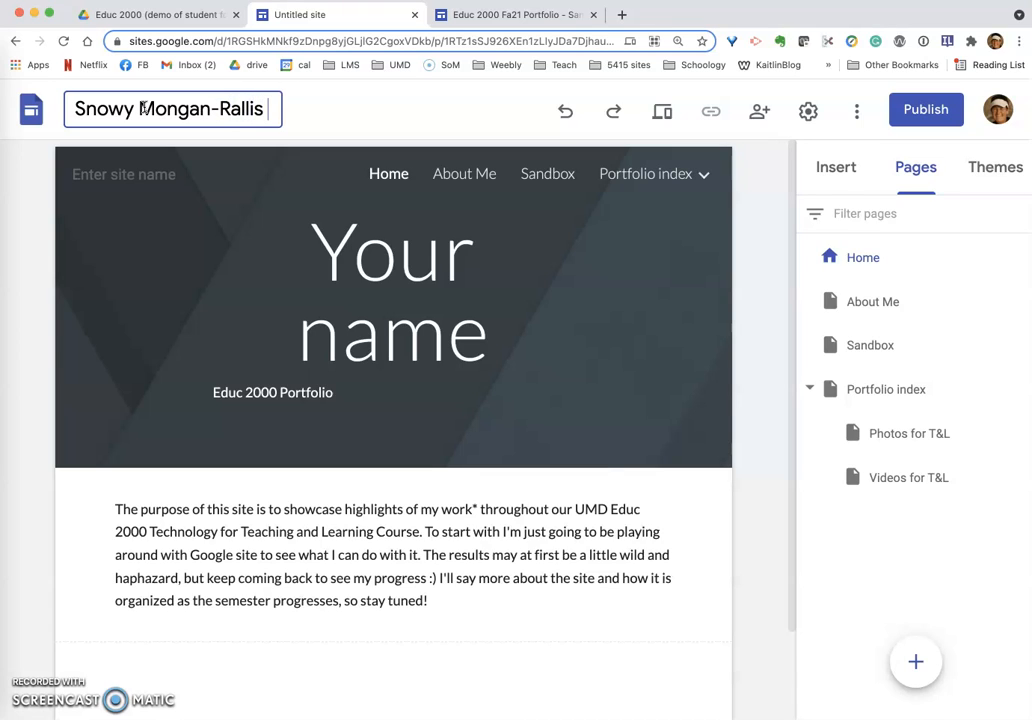
pyautogui.write(' Portfolio')
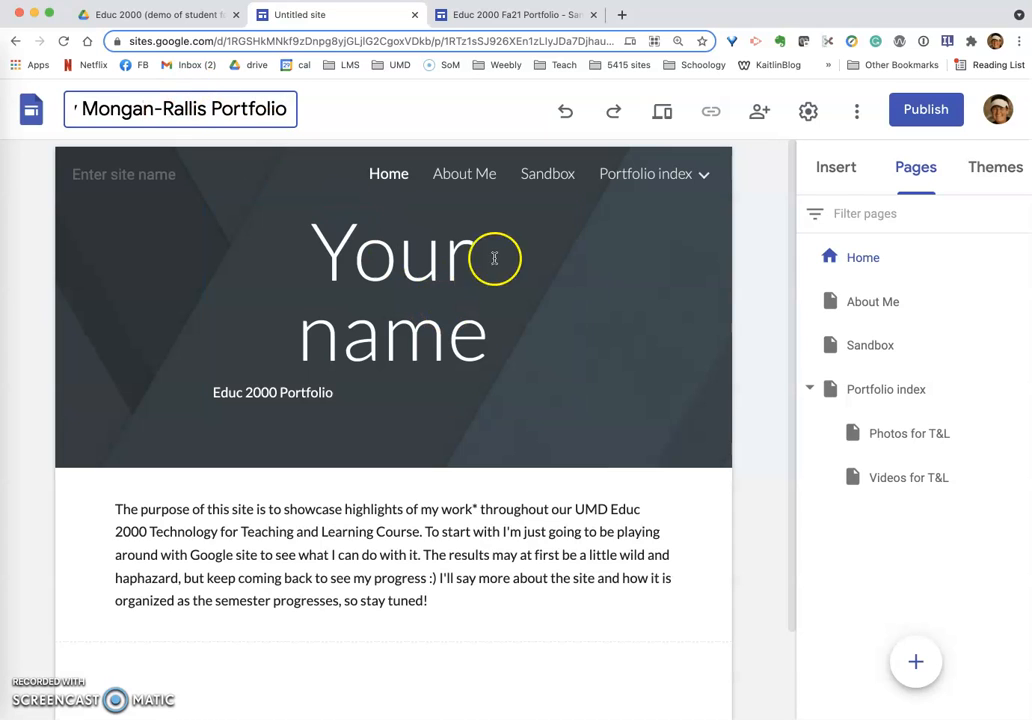
pyautogui.click(669, 319)
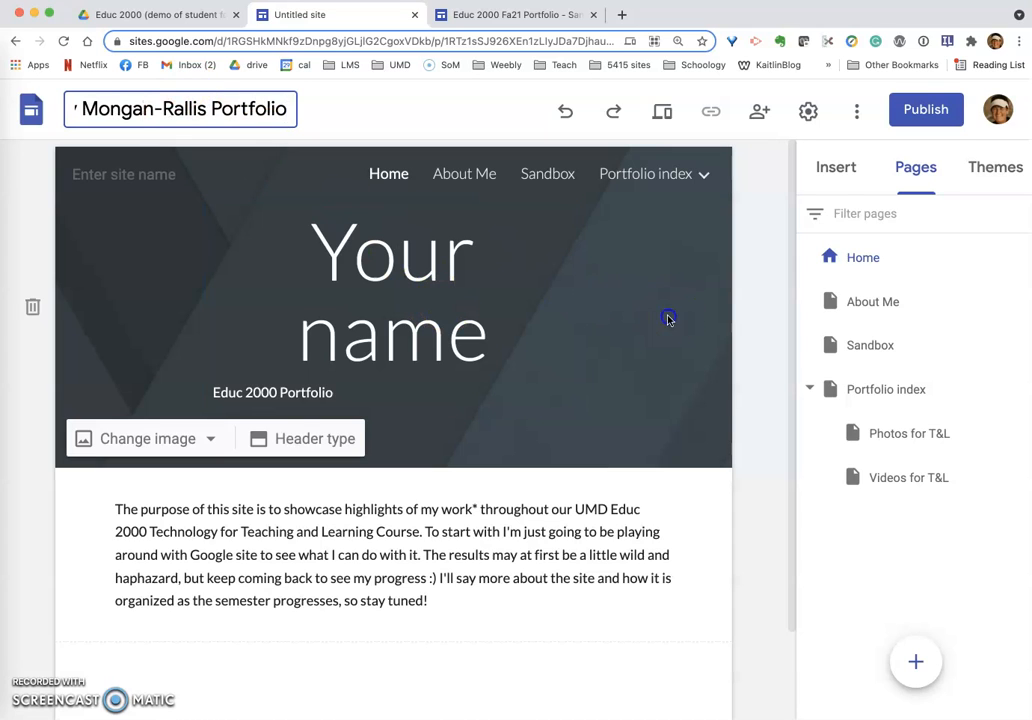
# Publish the site with the owner's full name in lowercase, without spaces or hyphen, as its web address
pyautogui.click(920, 123)
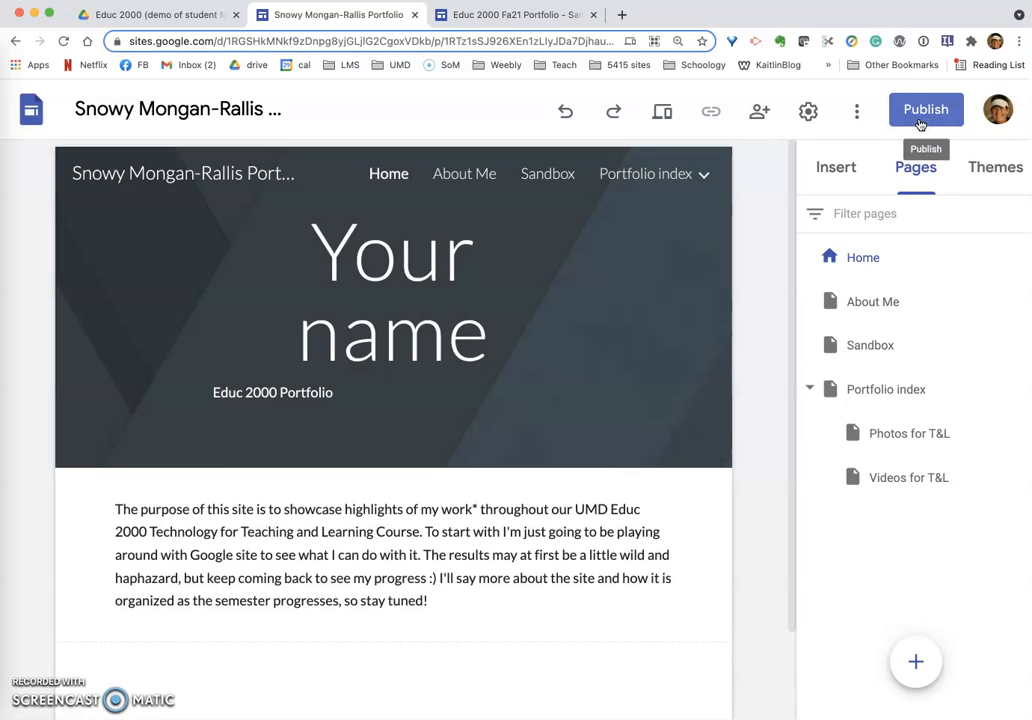
pyautogui.click(920, 123)
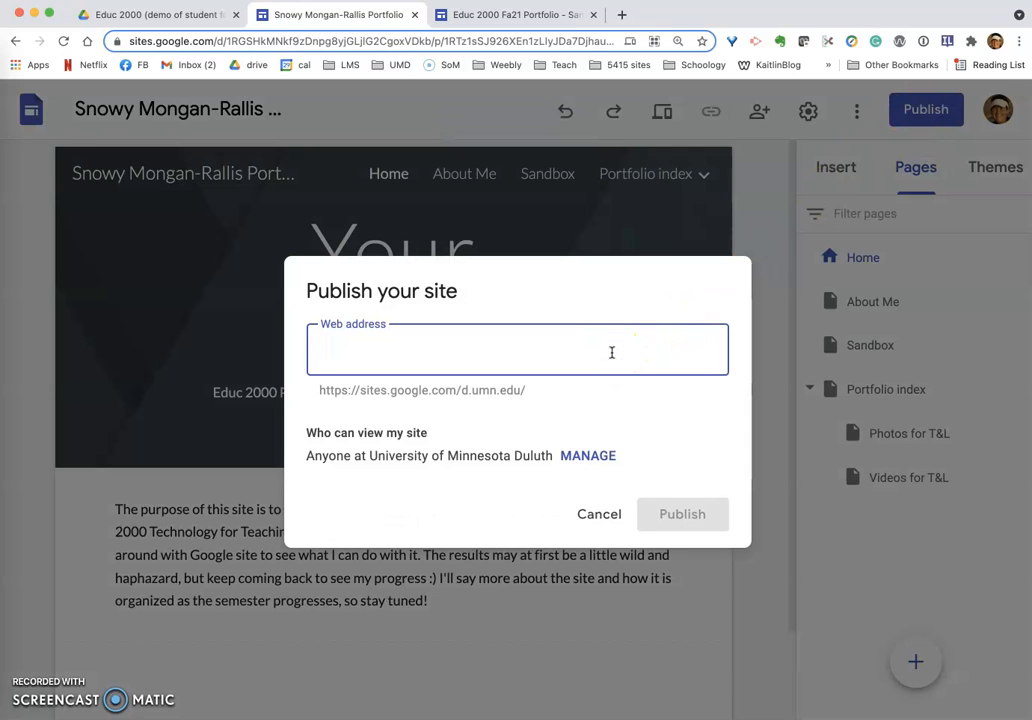
pyautogui.write('snow')
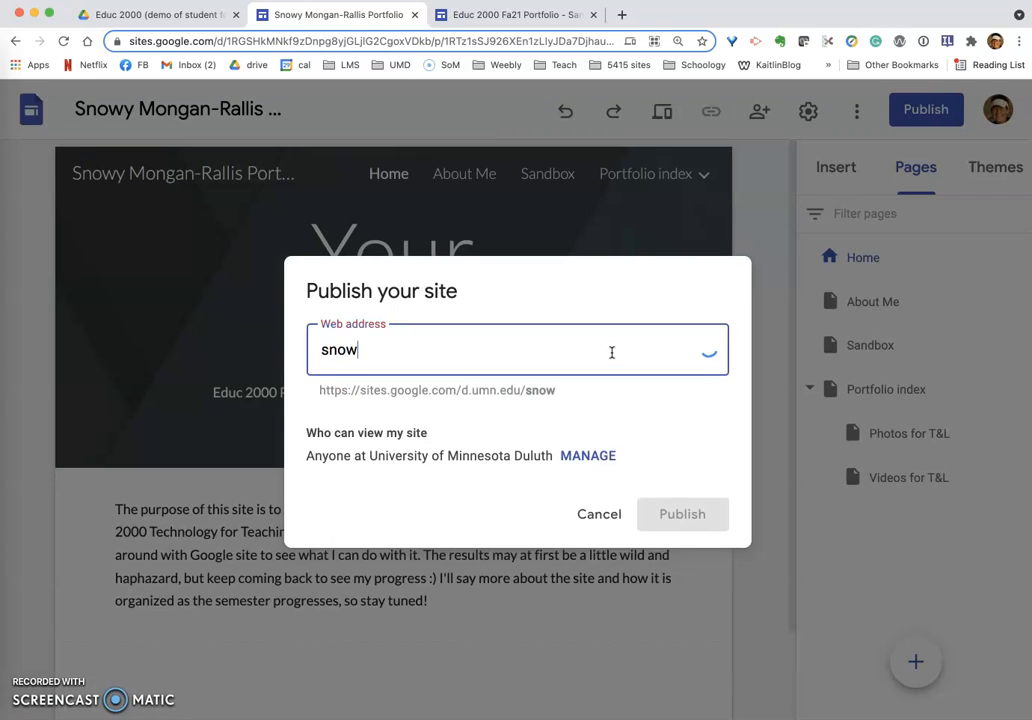
pyautogui.write('ymonganrallis')
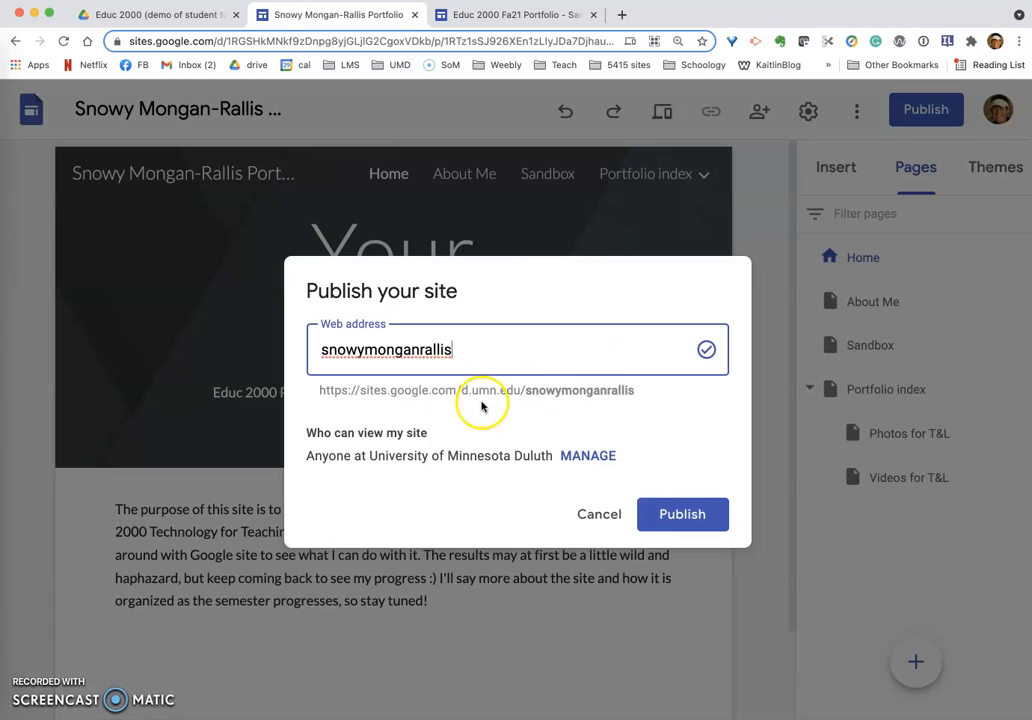
pyautogui.click(670, 517)
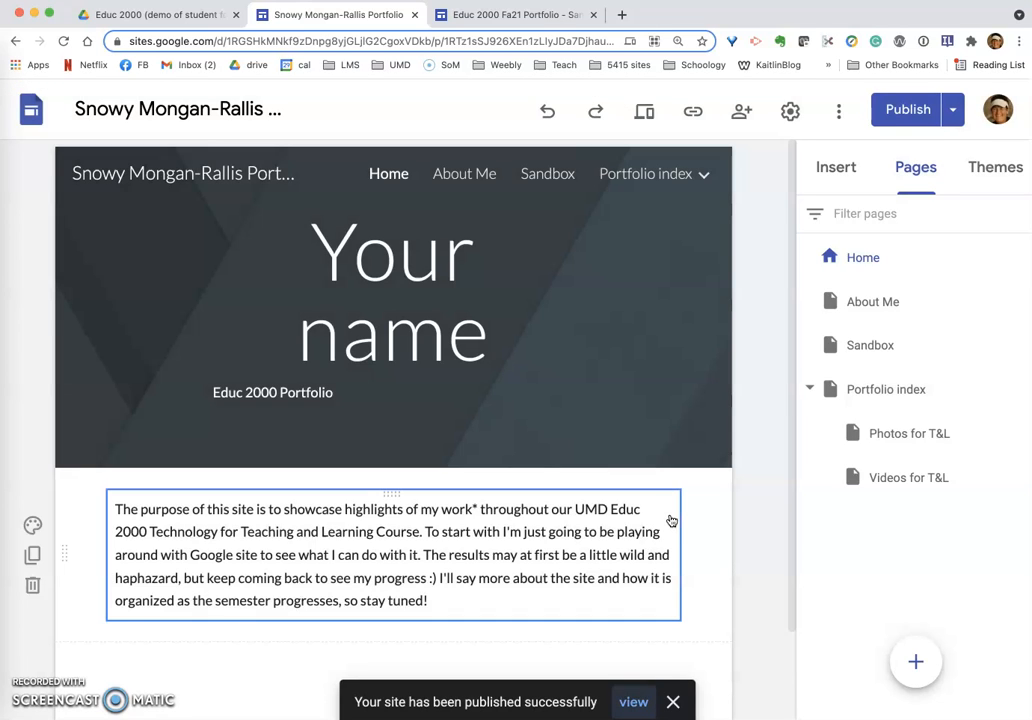
pyautogui.click(55, 545)
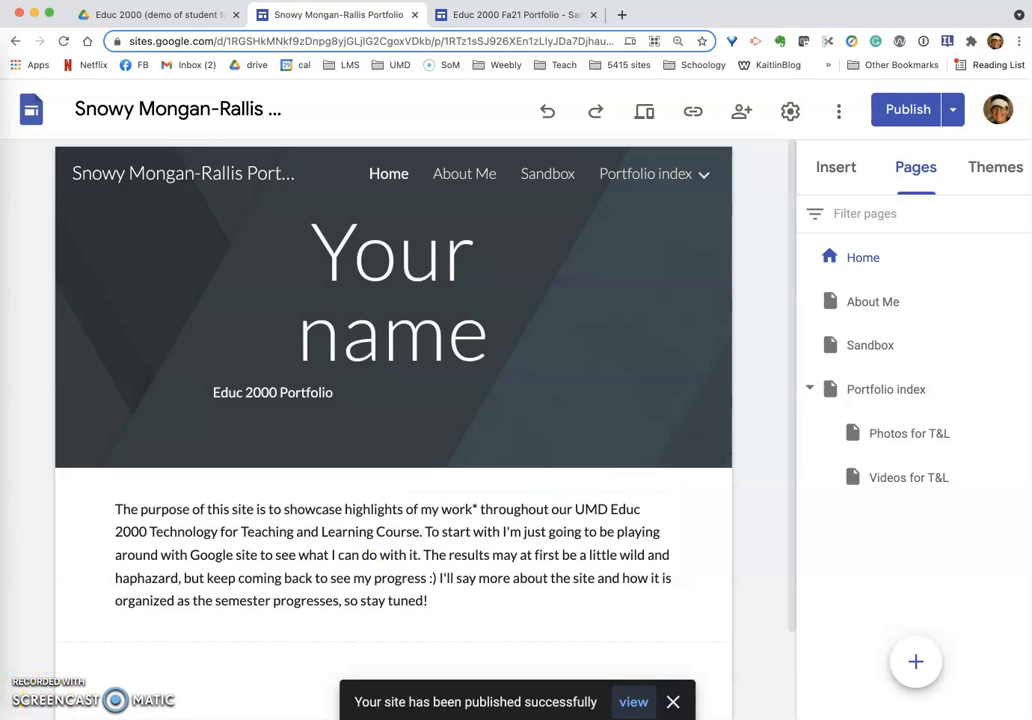